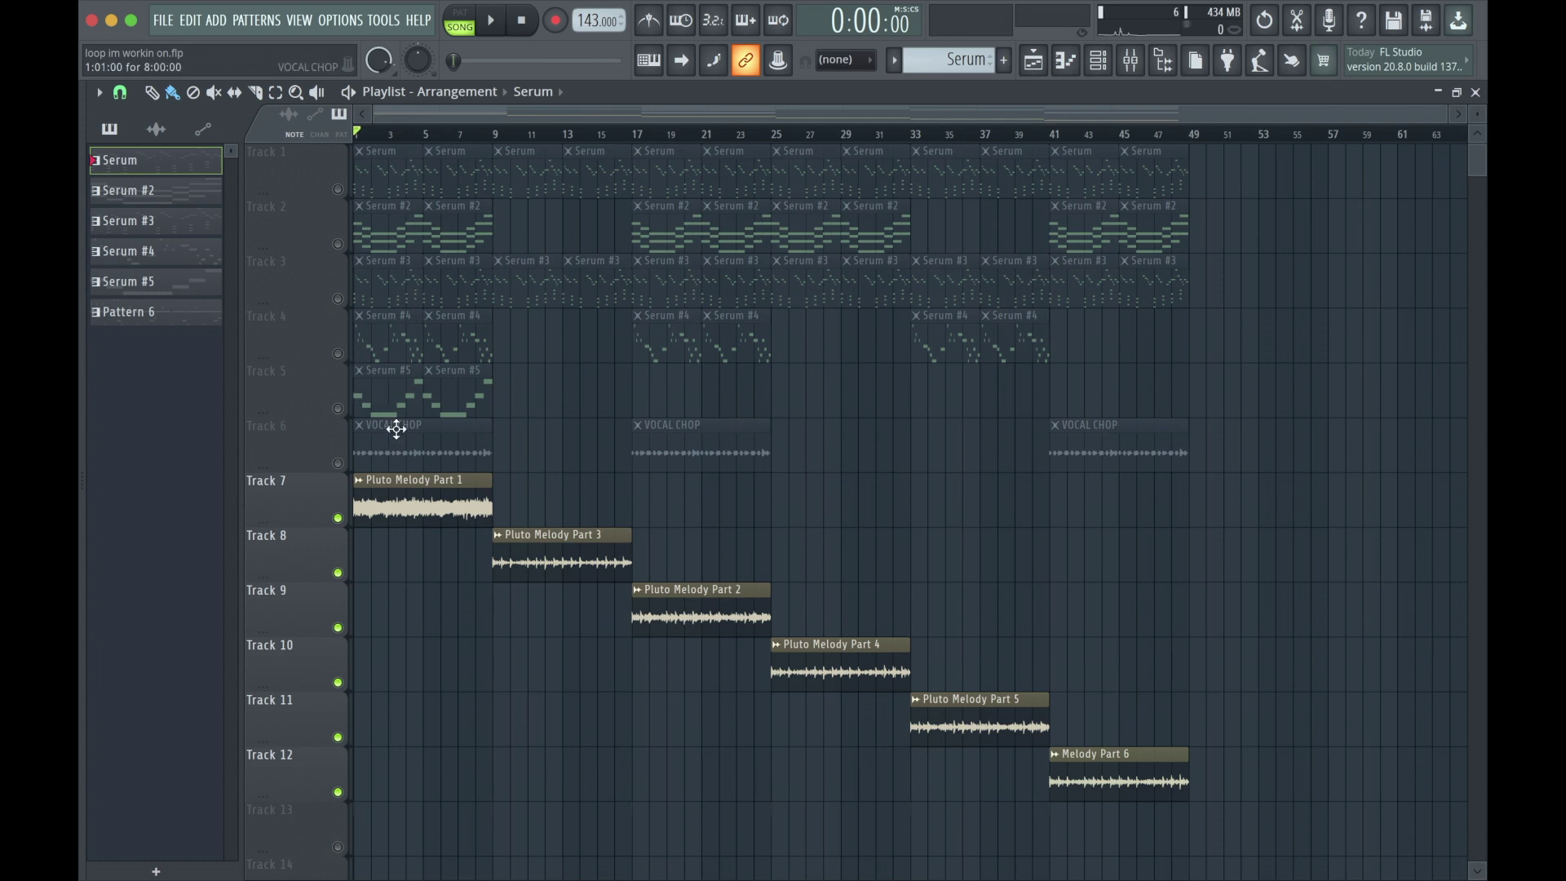
Step: Play the arrangement from the start through Pluto Melody Parts 1, 3 and 2, and stop playback
key(space)
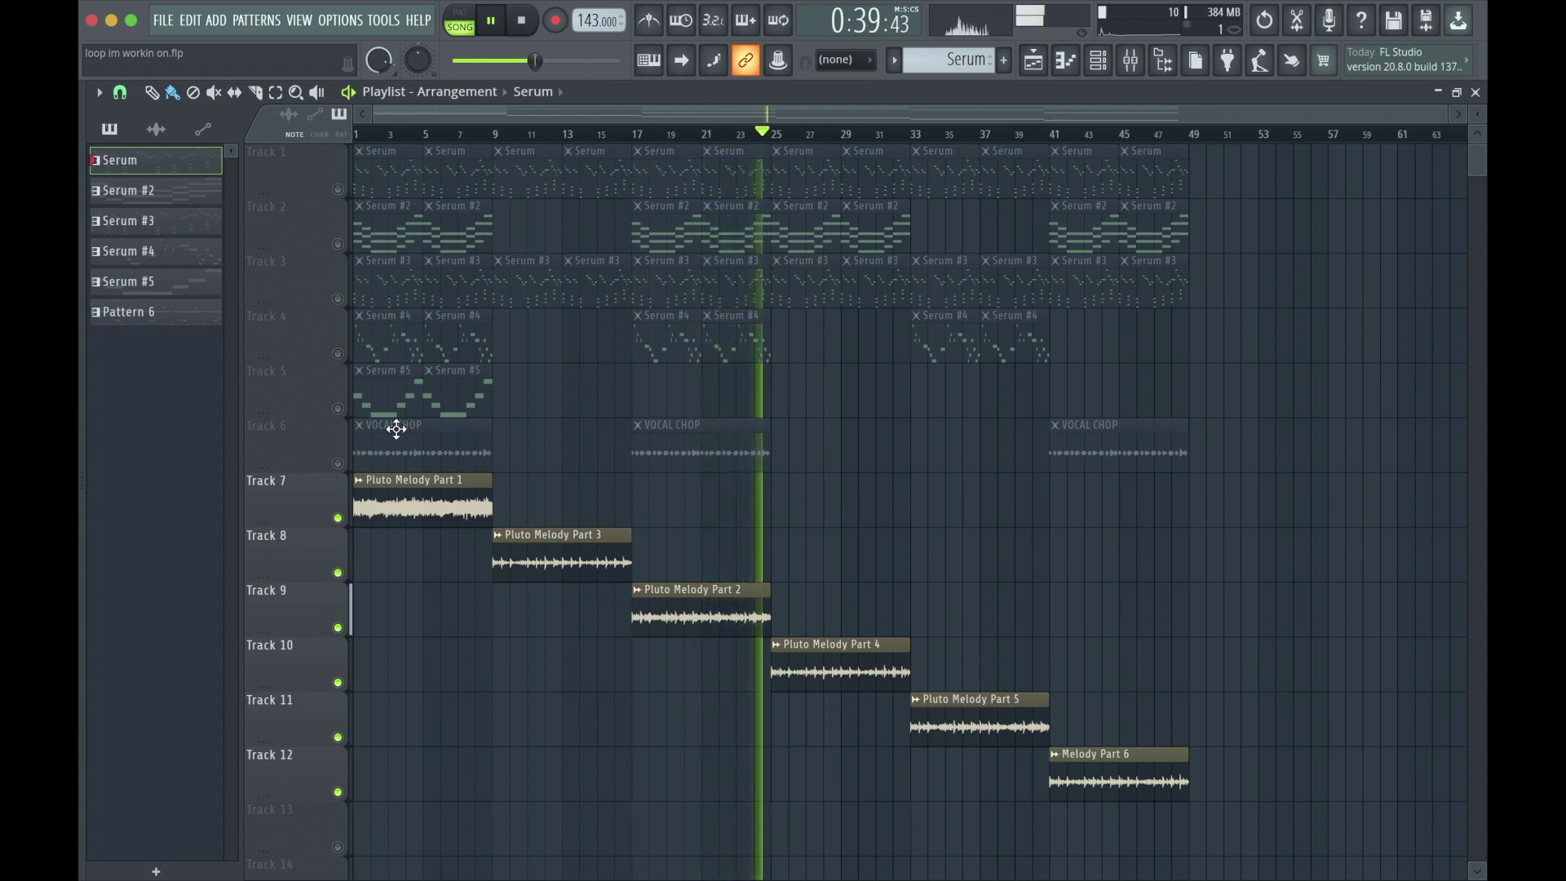
key(space)
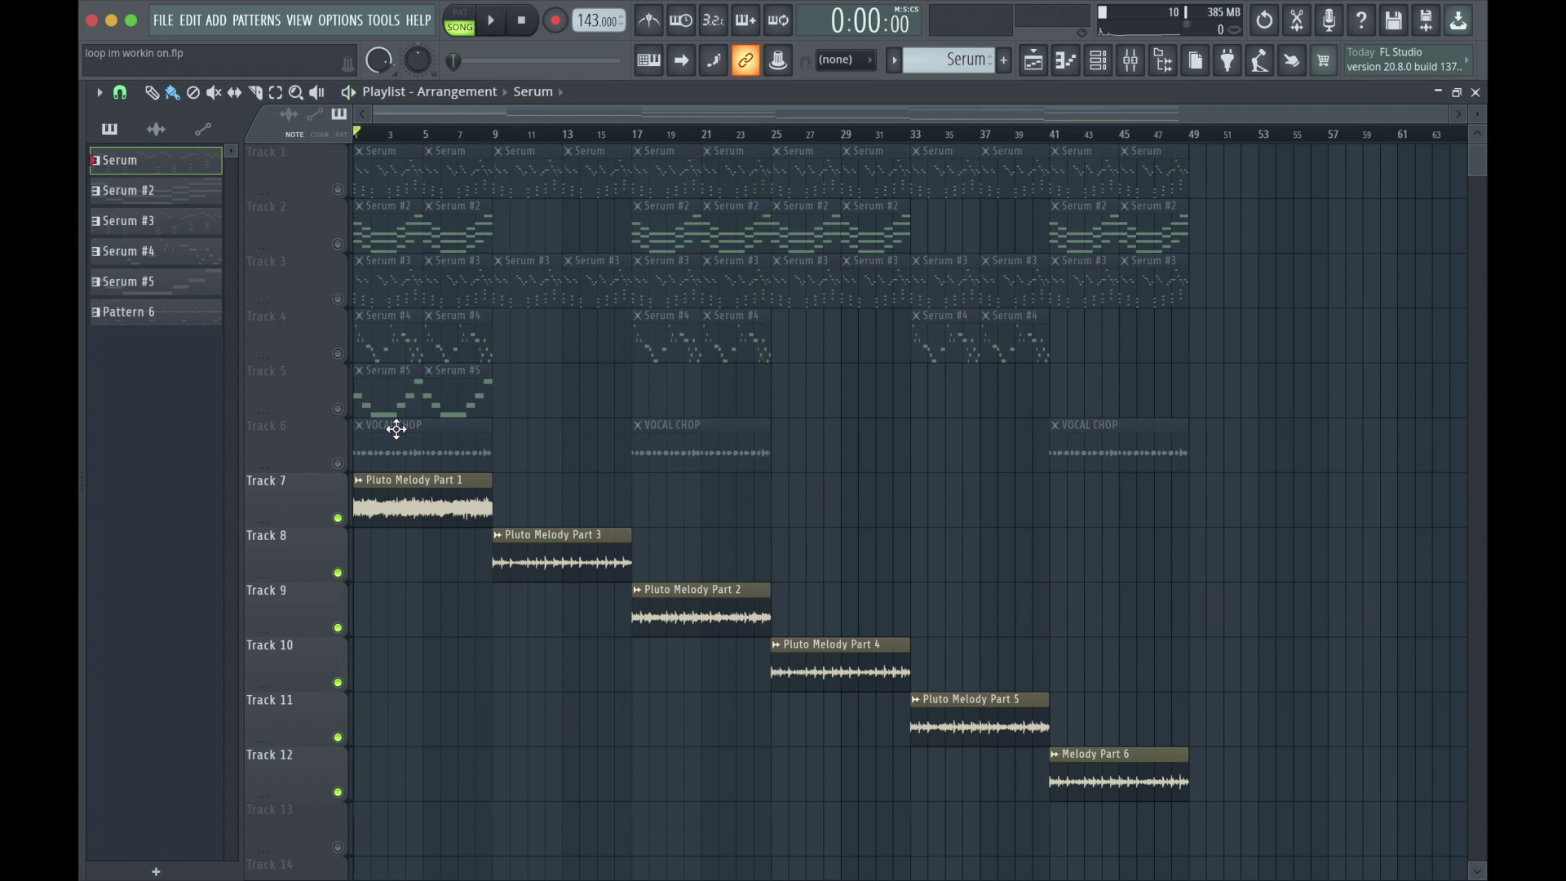
Step: Mute Track 7 and unmute Track 1, and view the Serum channel's synth preset before returning to the playlist
click(338, 518)
click(338, 190)
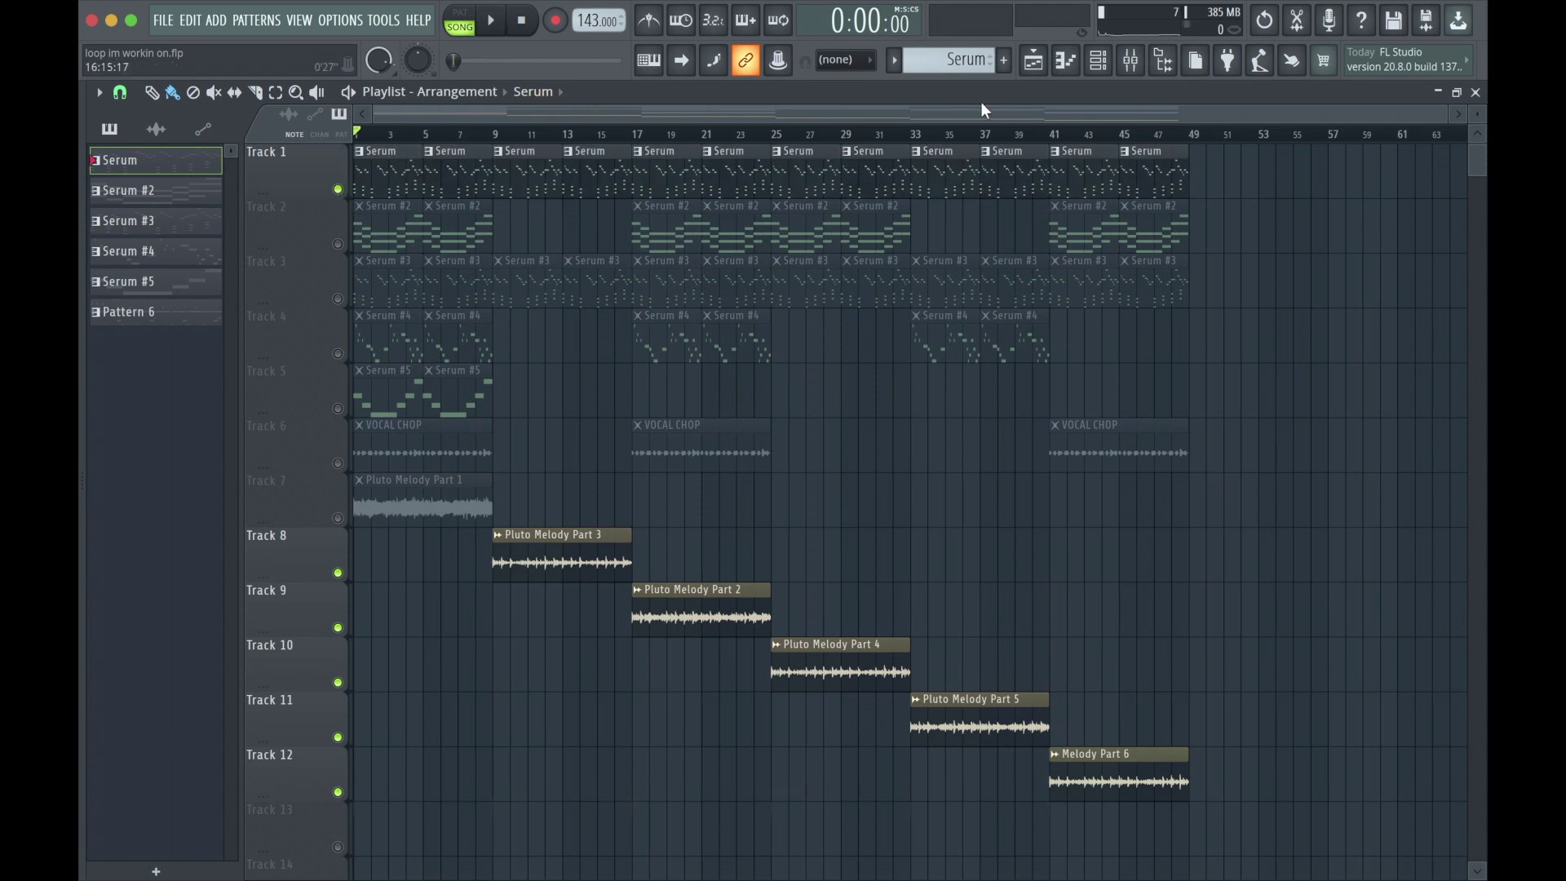
click(1115, 64)
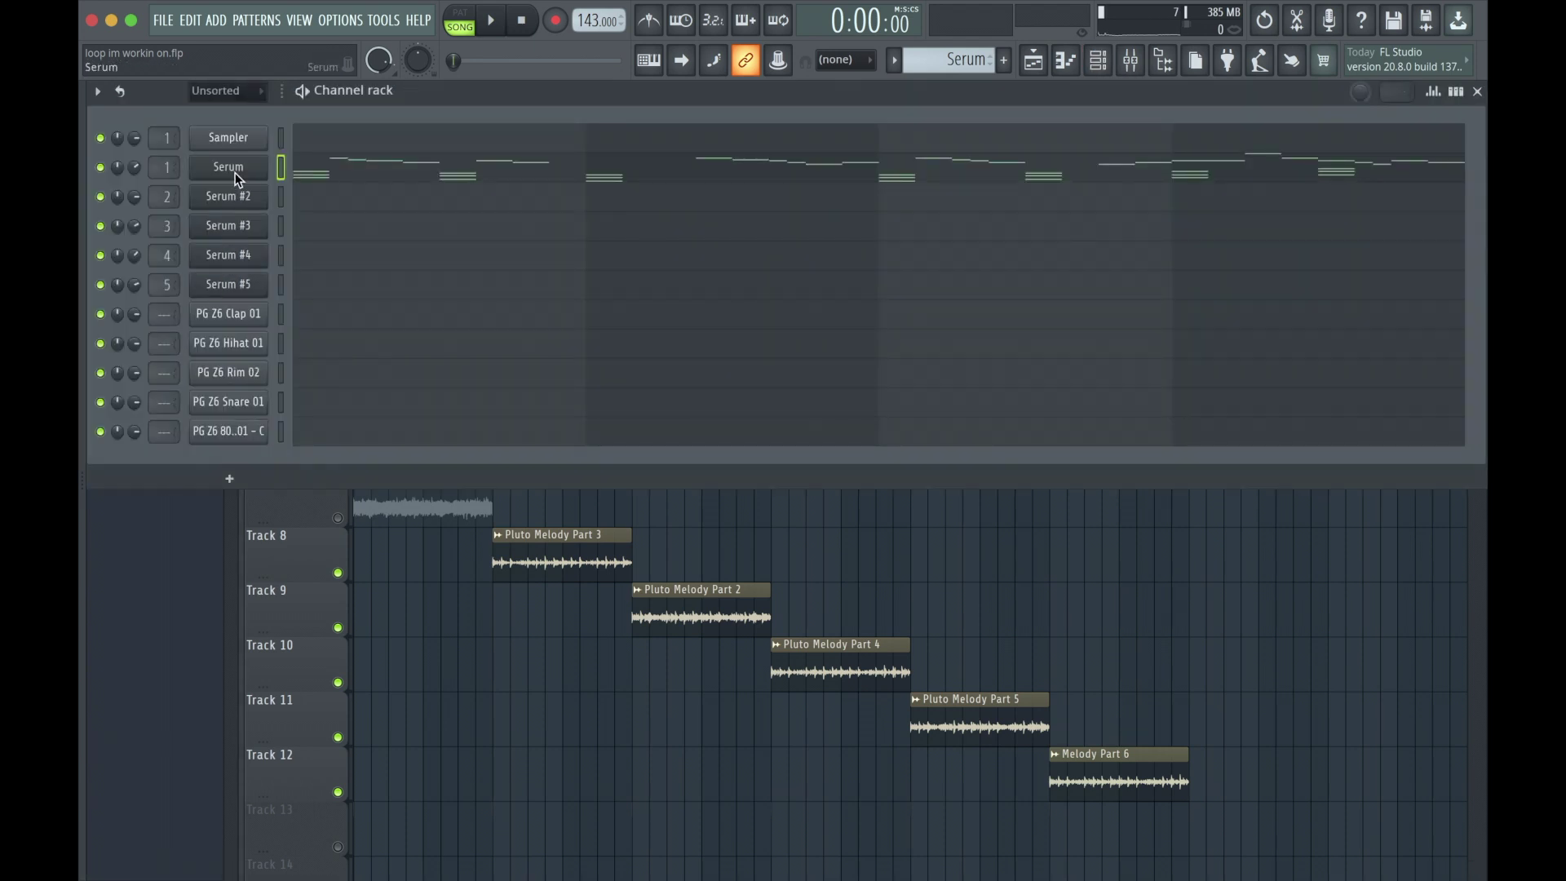
click(235, 175)
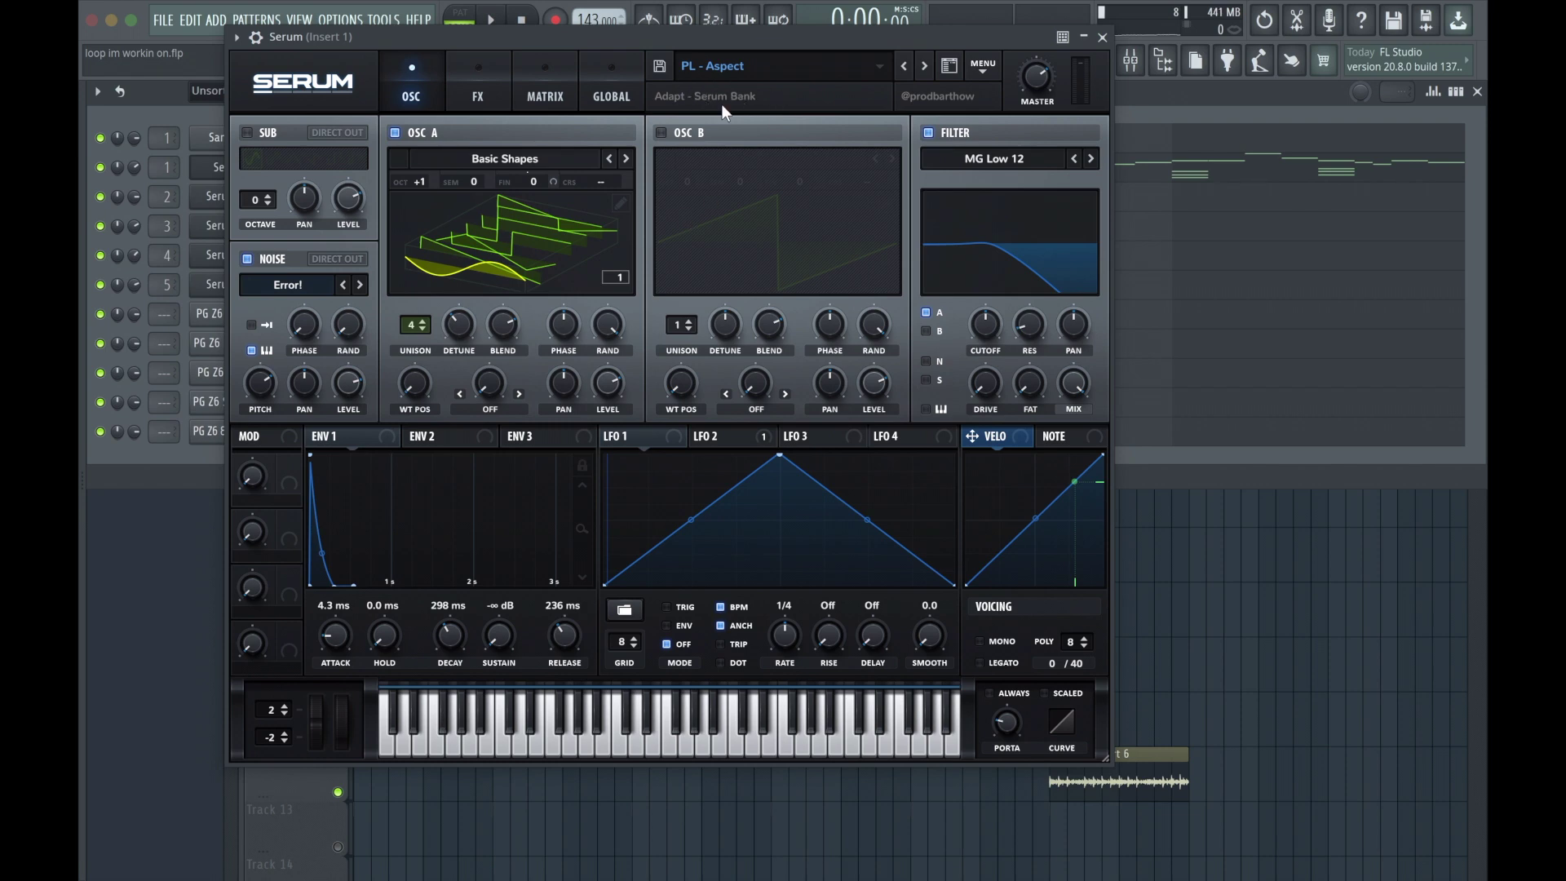
click(1104, 37)
click(1481, 92)
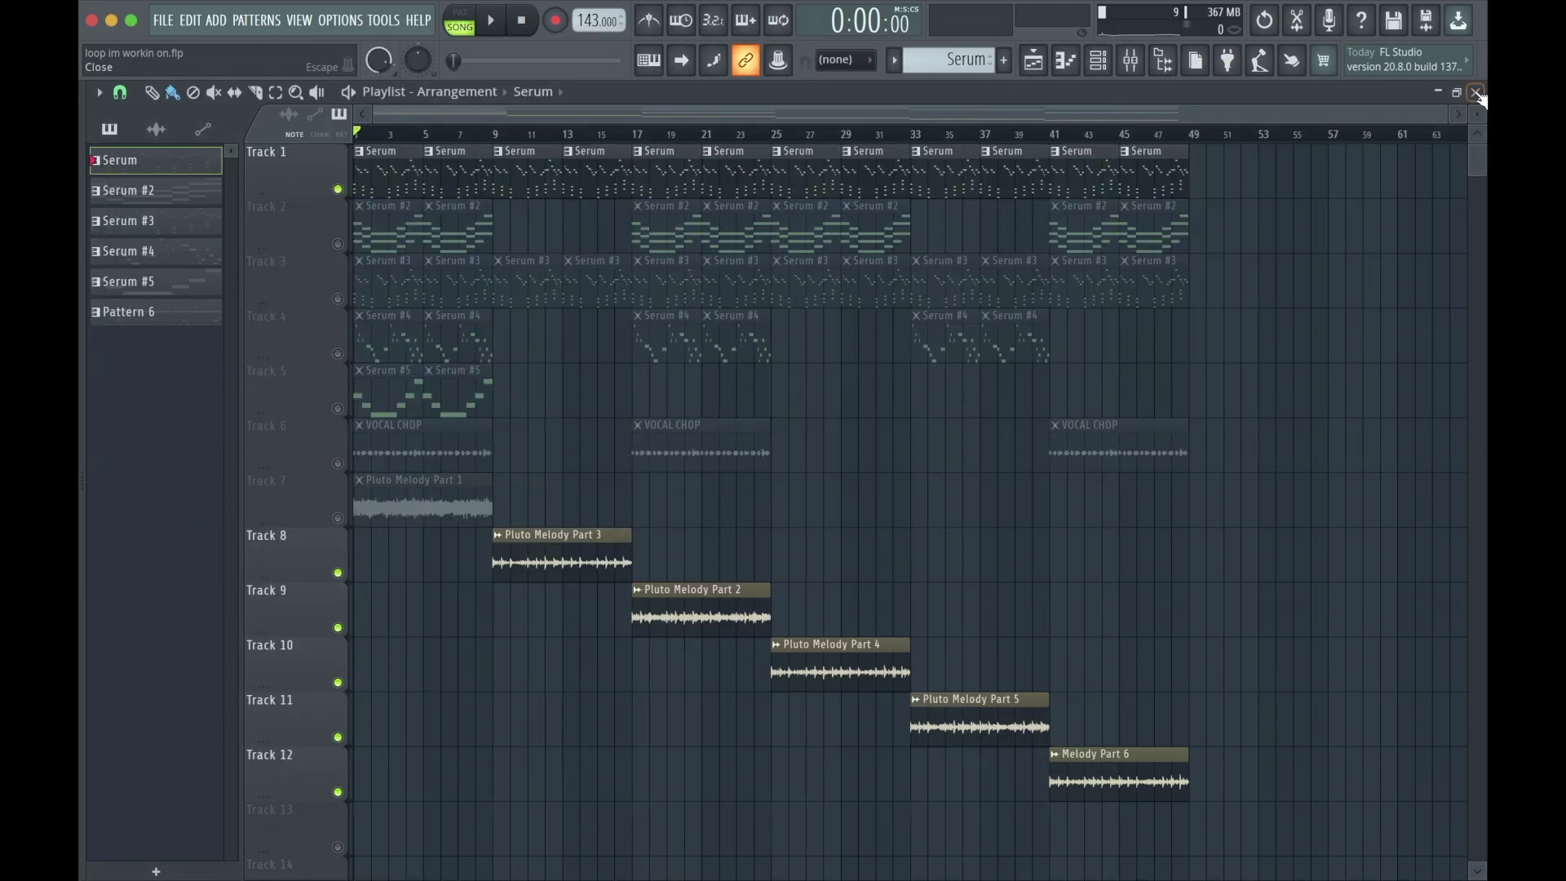
Step: Audition the Track 1 Serum pattern in the piano roll and return to the playlist
double_click(385, 187)
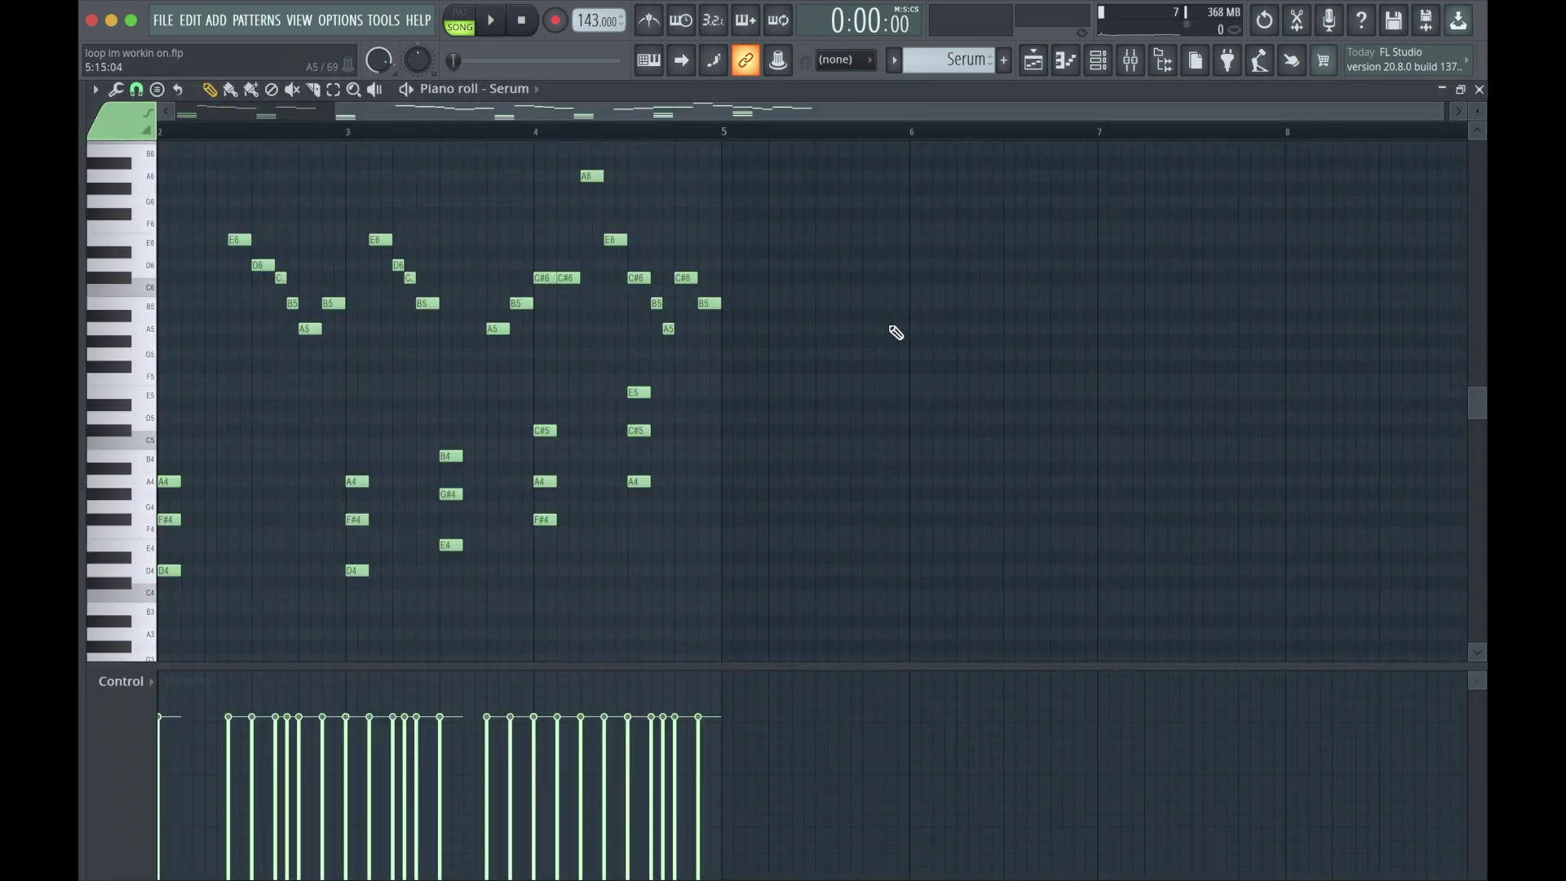
key(space)
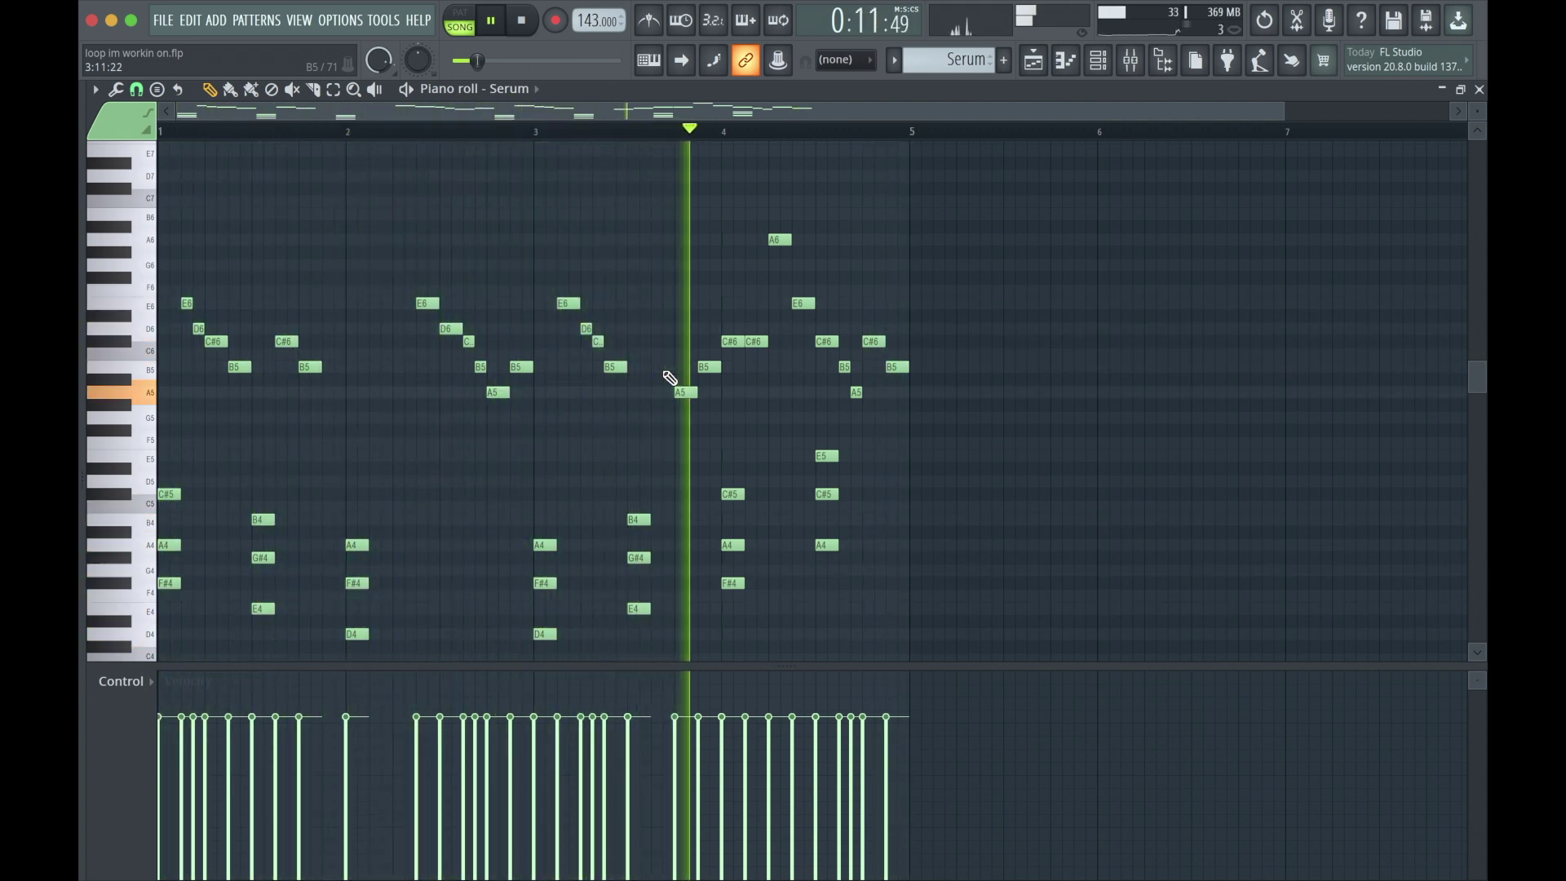
key(space)
click(1481, 90)
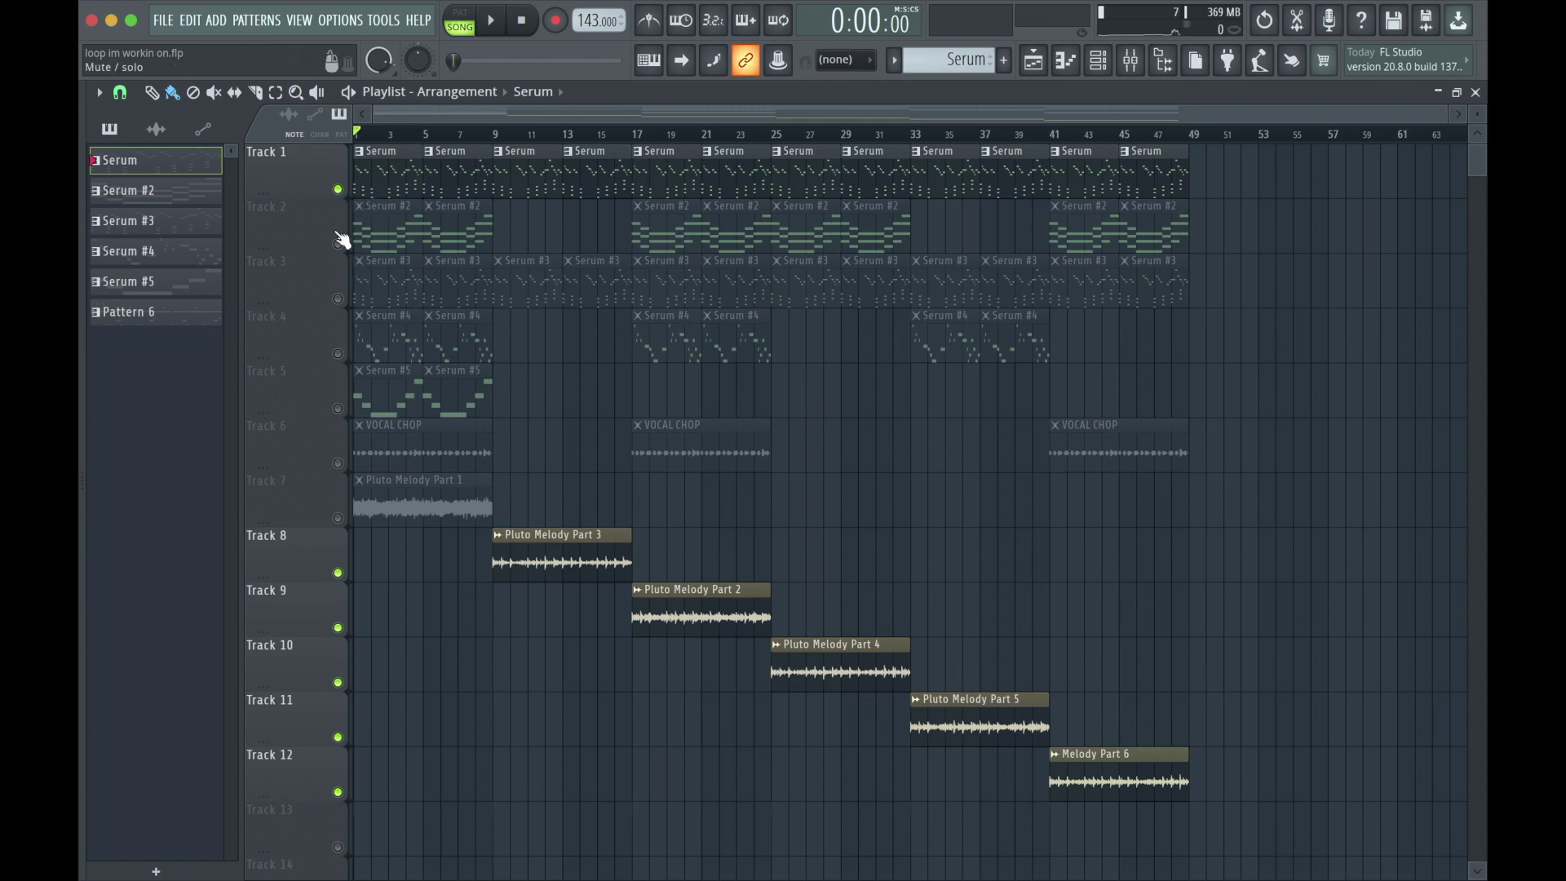
Step: Switch Track 3 on and off again and mute Track 1
click(339, 300)
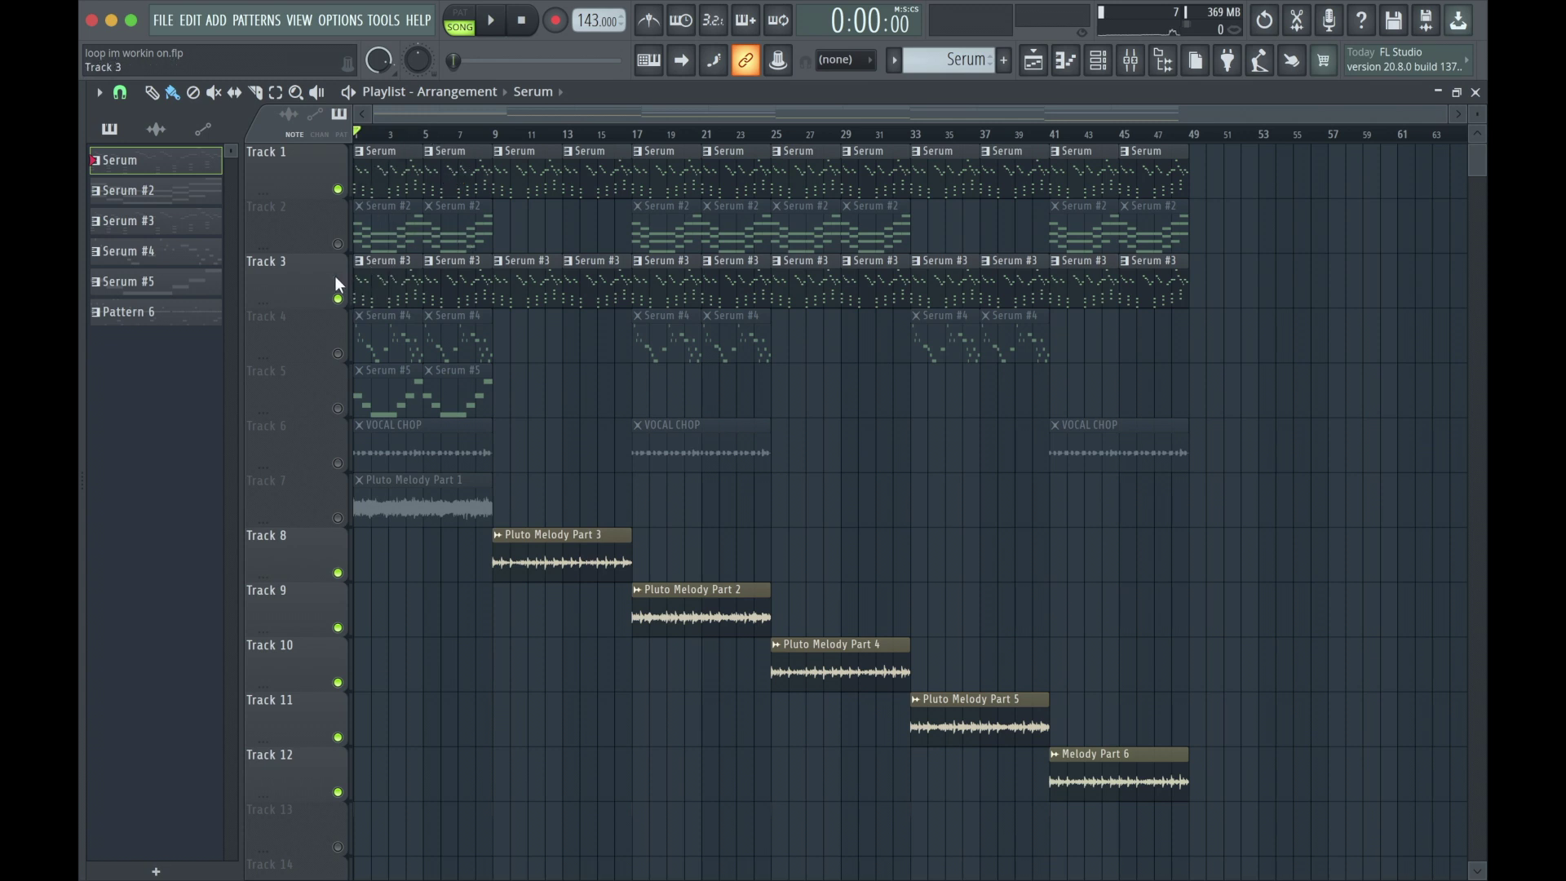
click(339, 300)
click(337, 189)
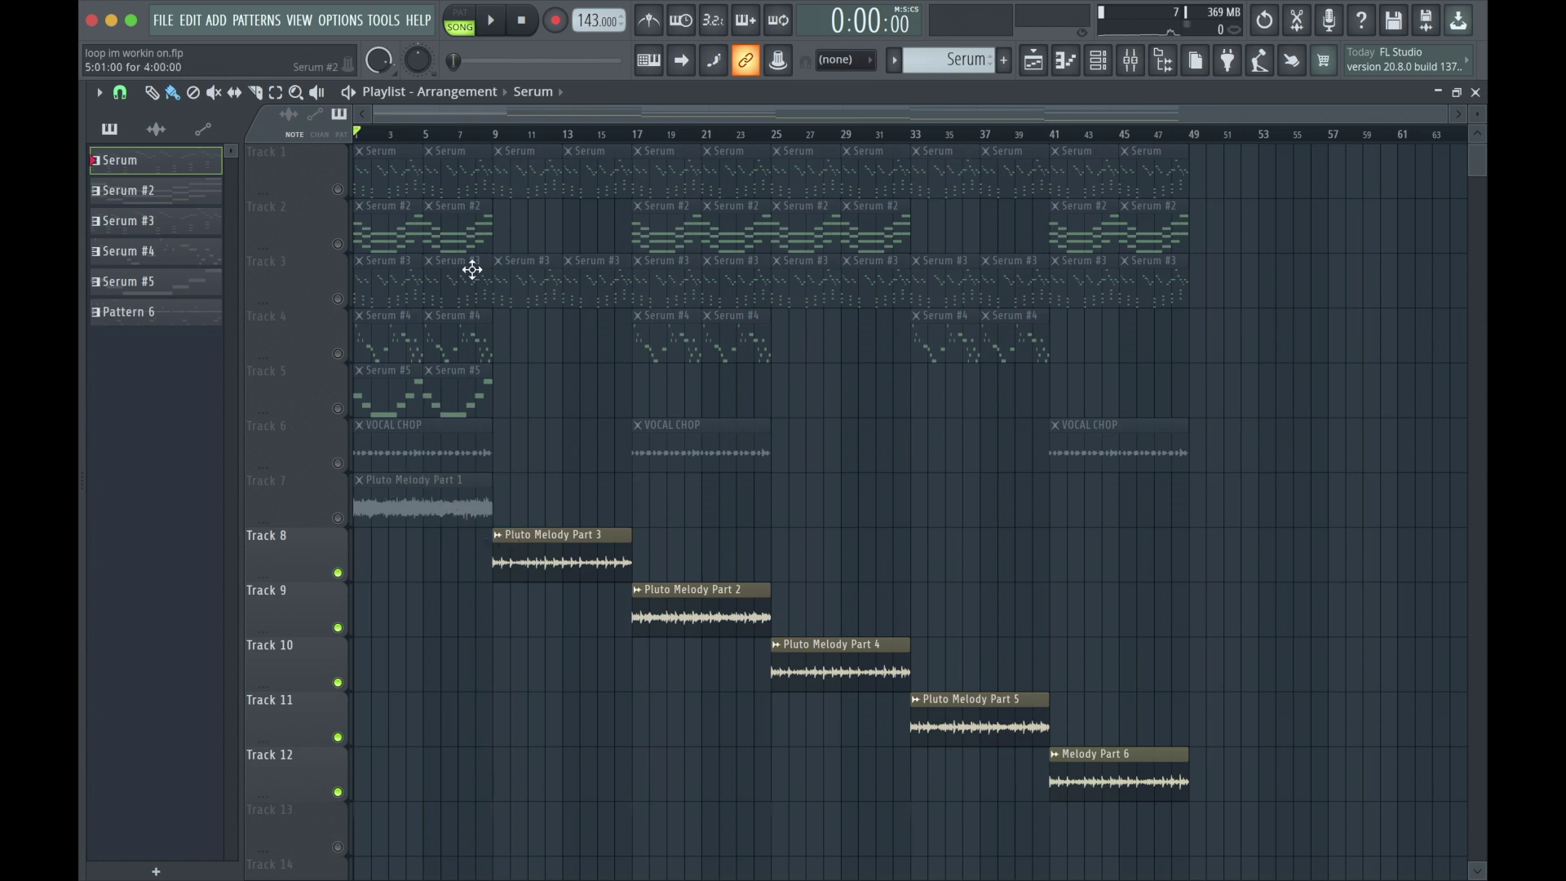
Step: Play Pluto Melody Part 3 from bar 9 and return the playhead to the start of the song
scroll(500, 140, up, 3)
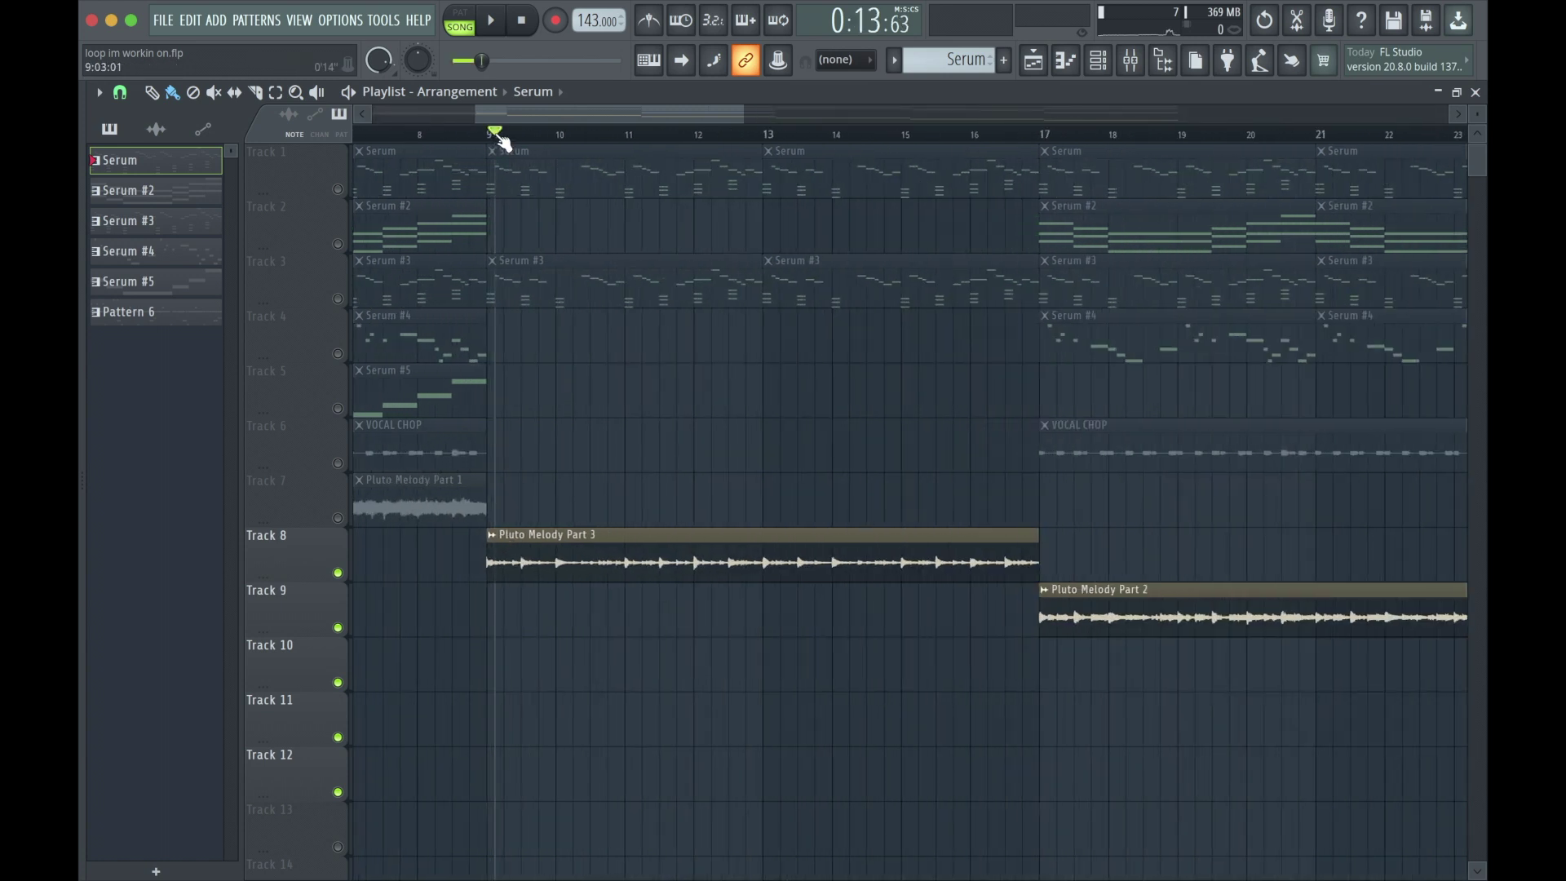
scroll(505, 147, down, 4)
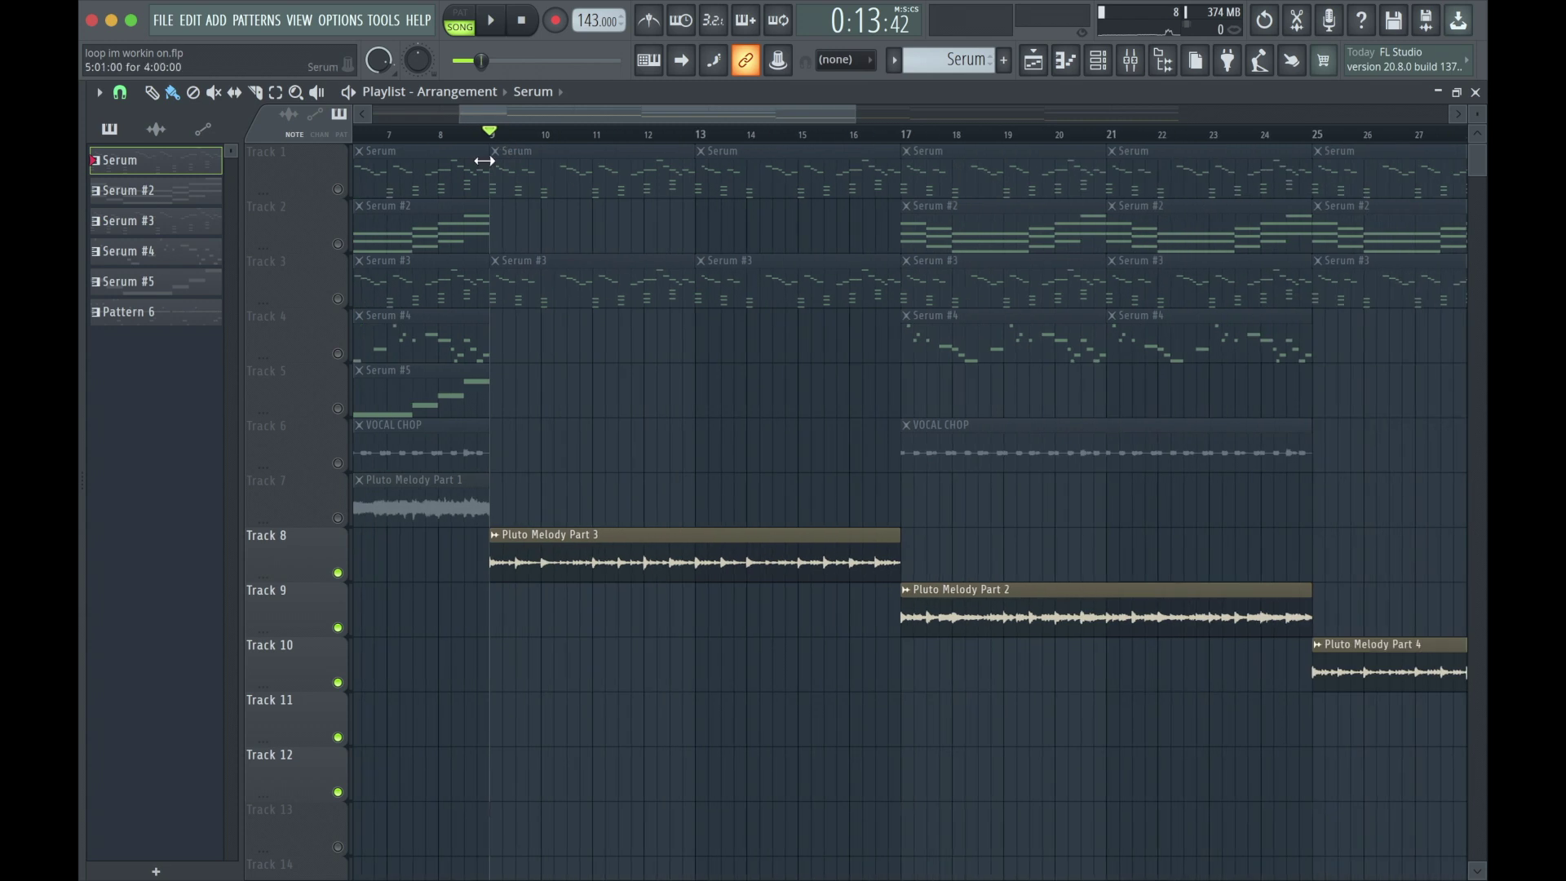
key(space)
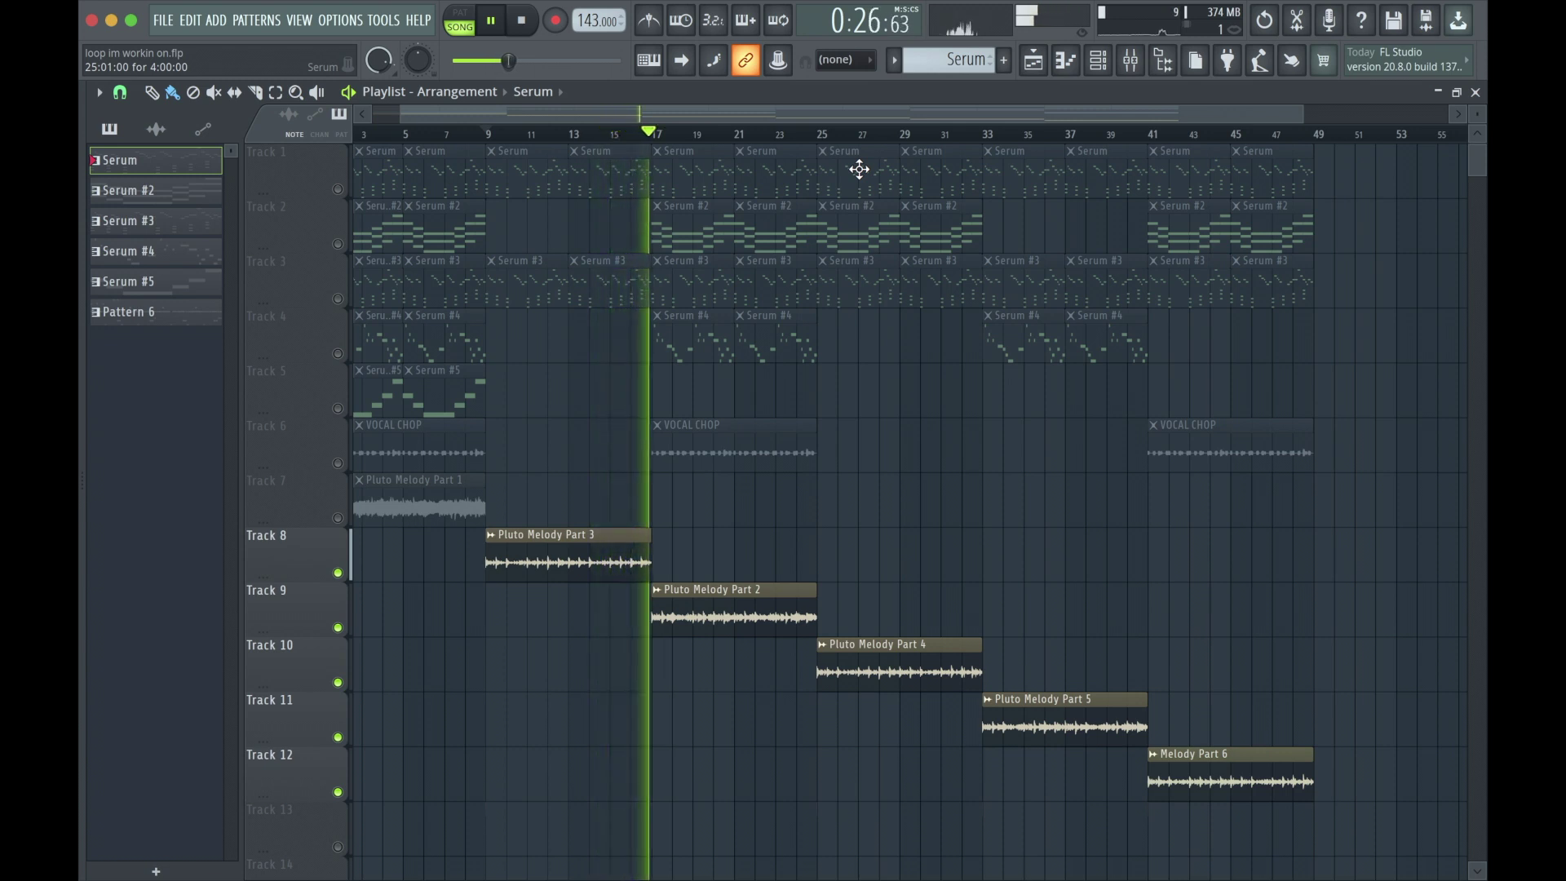
key(space)
key(Home)
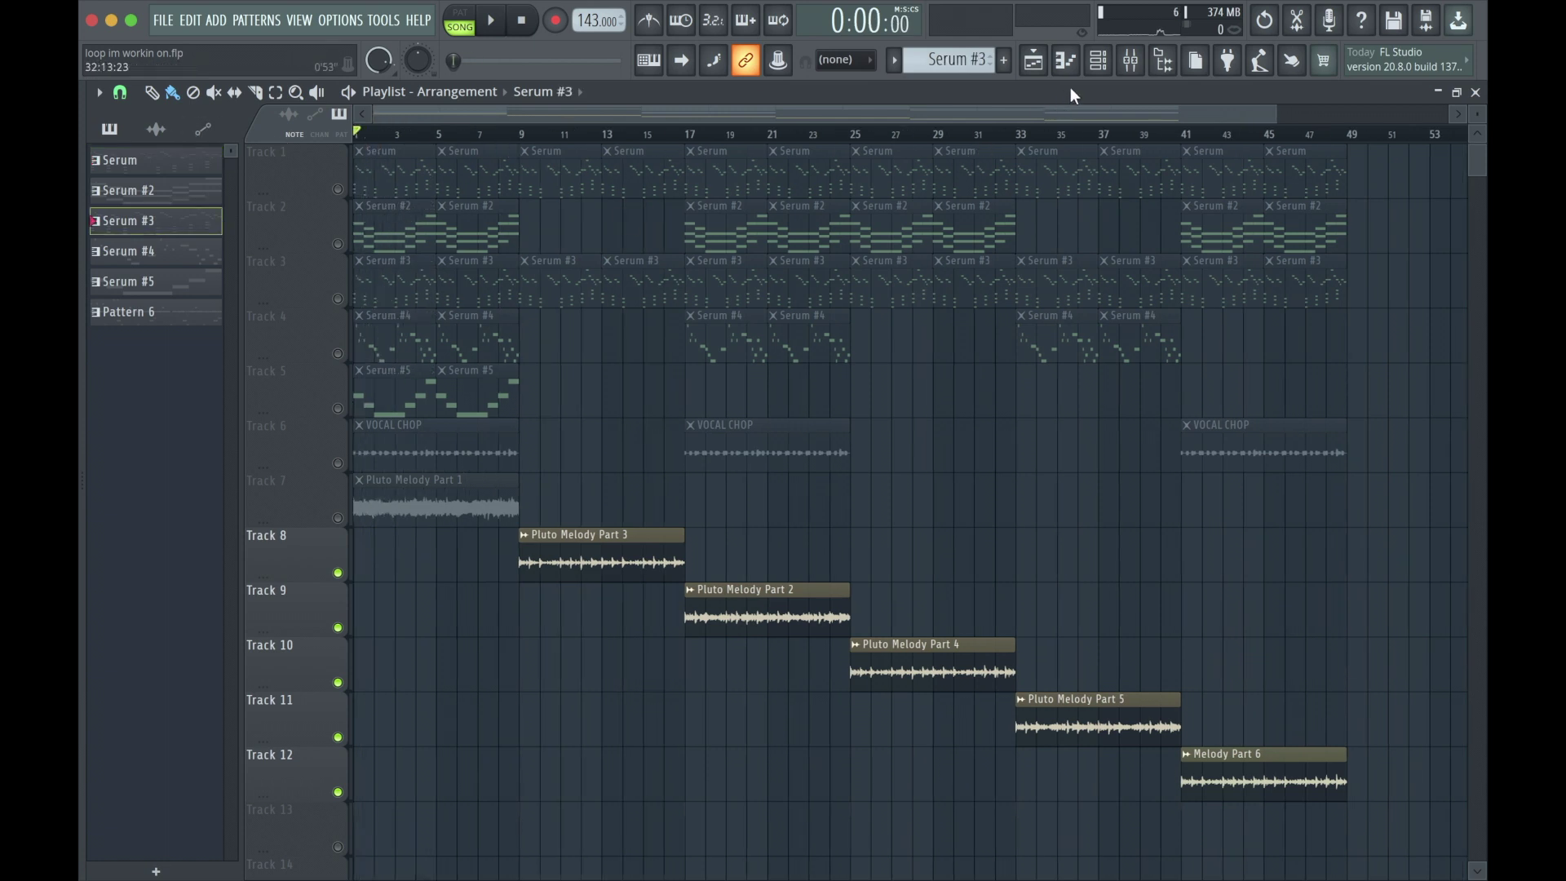
Step: View the Serum #3 channel's synth preset and return to the playlist
click(1099, 61)
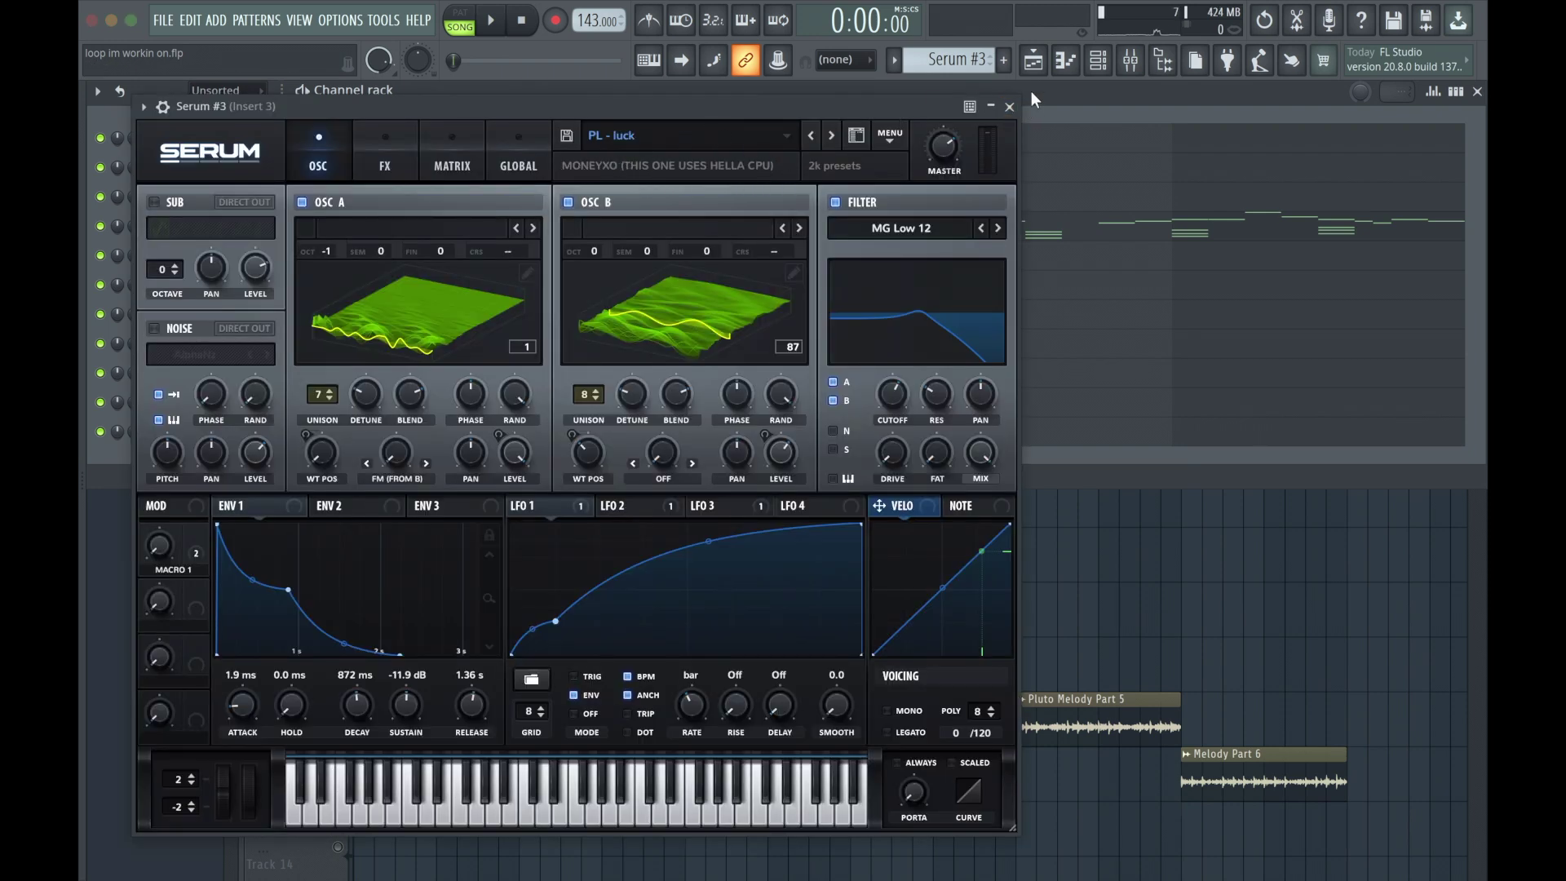
click(1009, 107)
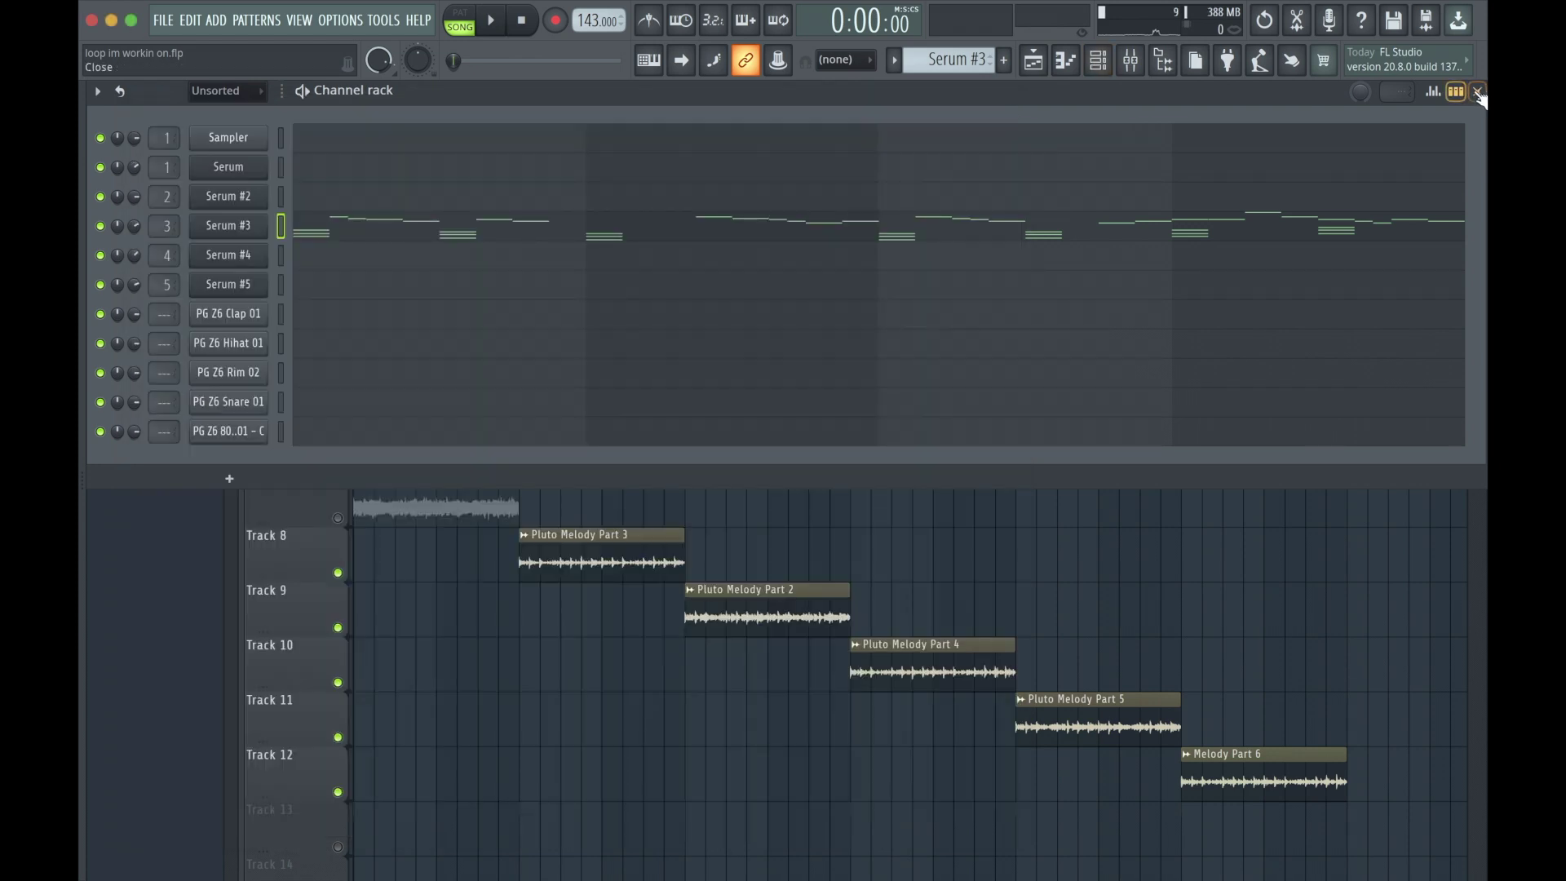
click(1478, 92)
Step: Inspect the Fruity parametric EQ 2 curve on mixer Insert 1 and close the plugin
click(1126, 62)
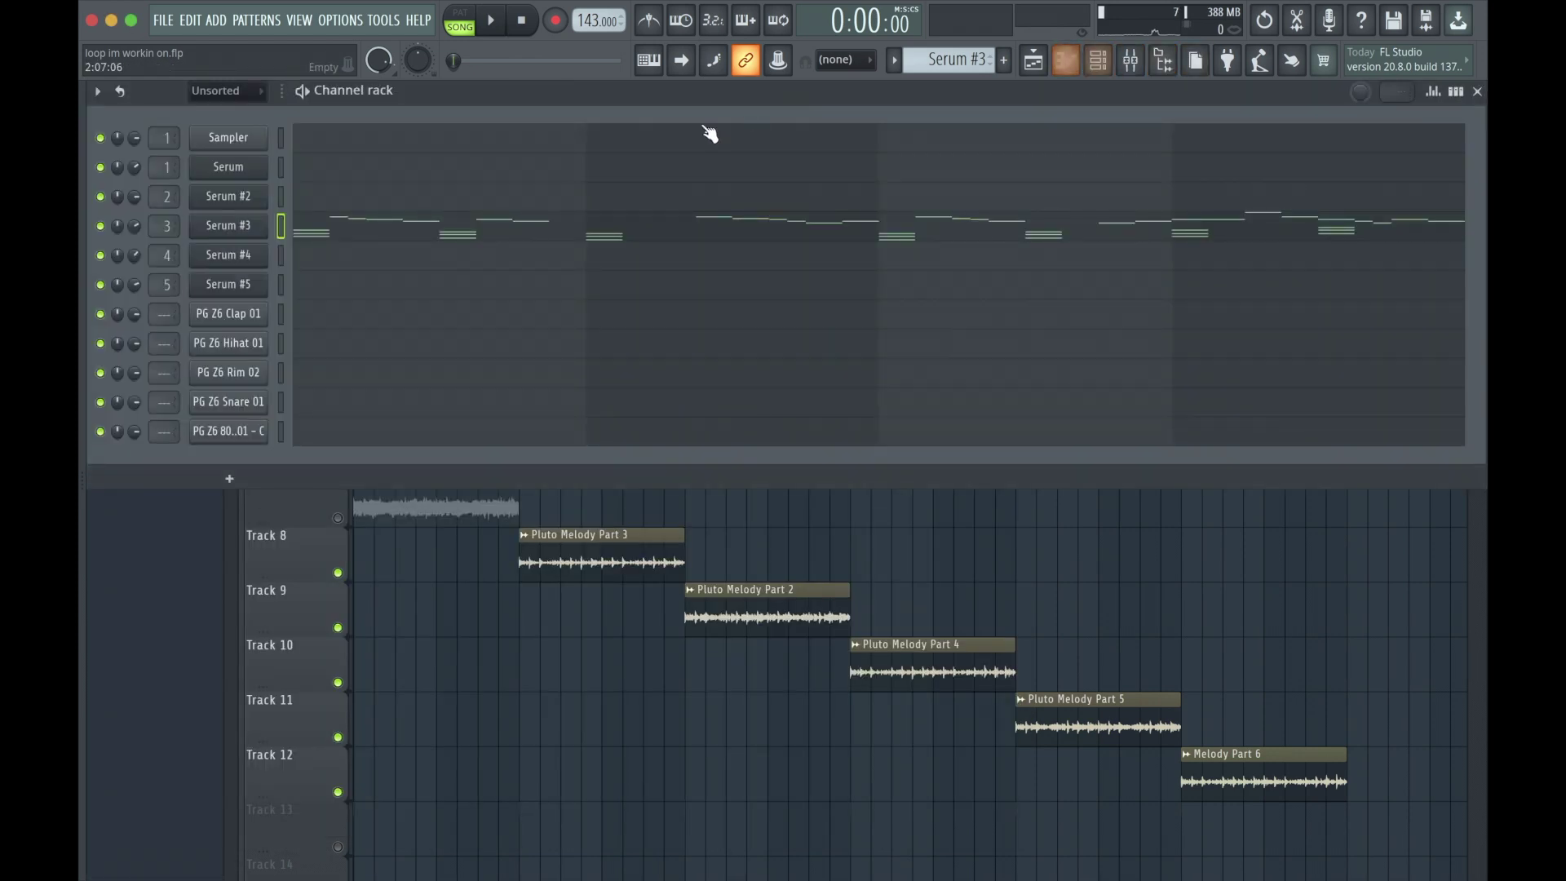
click(1129, 64)
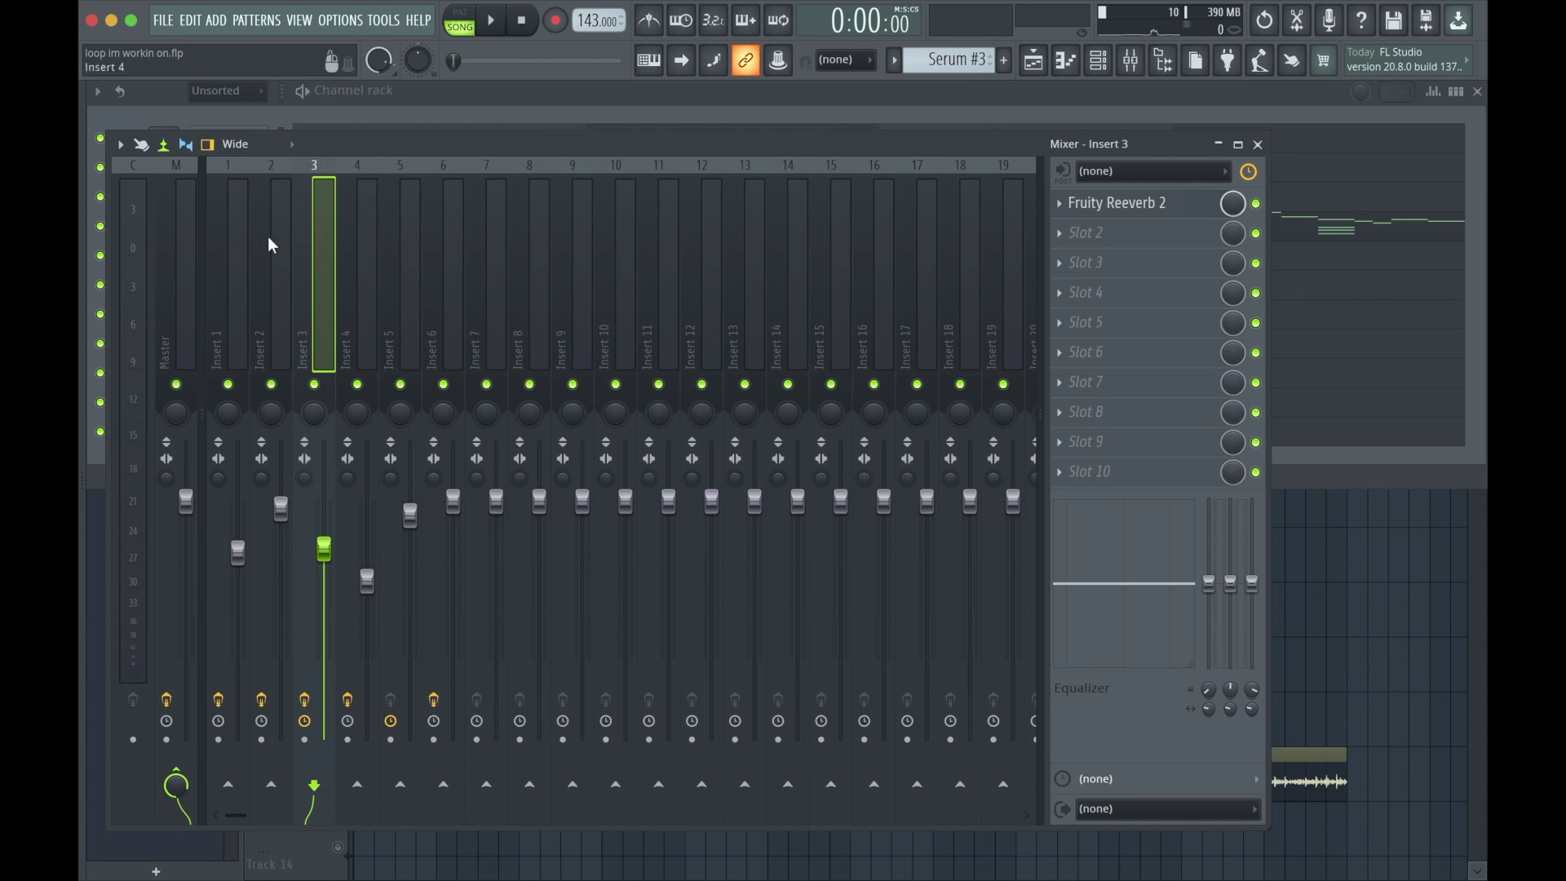
click(236, 244)
click(1130, 204)
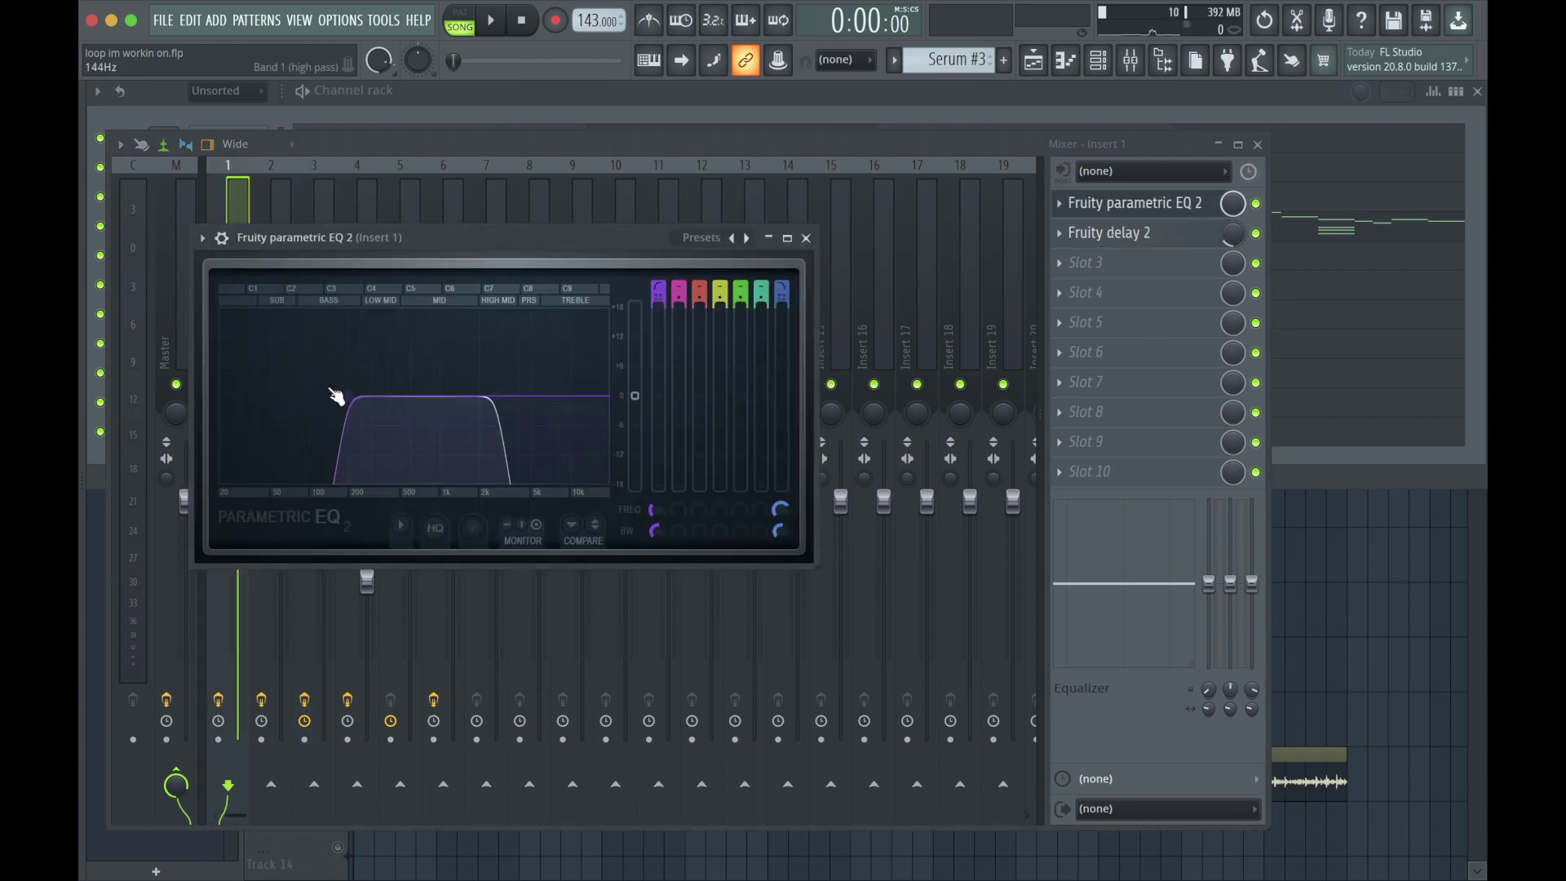
click(806, 238)
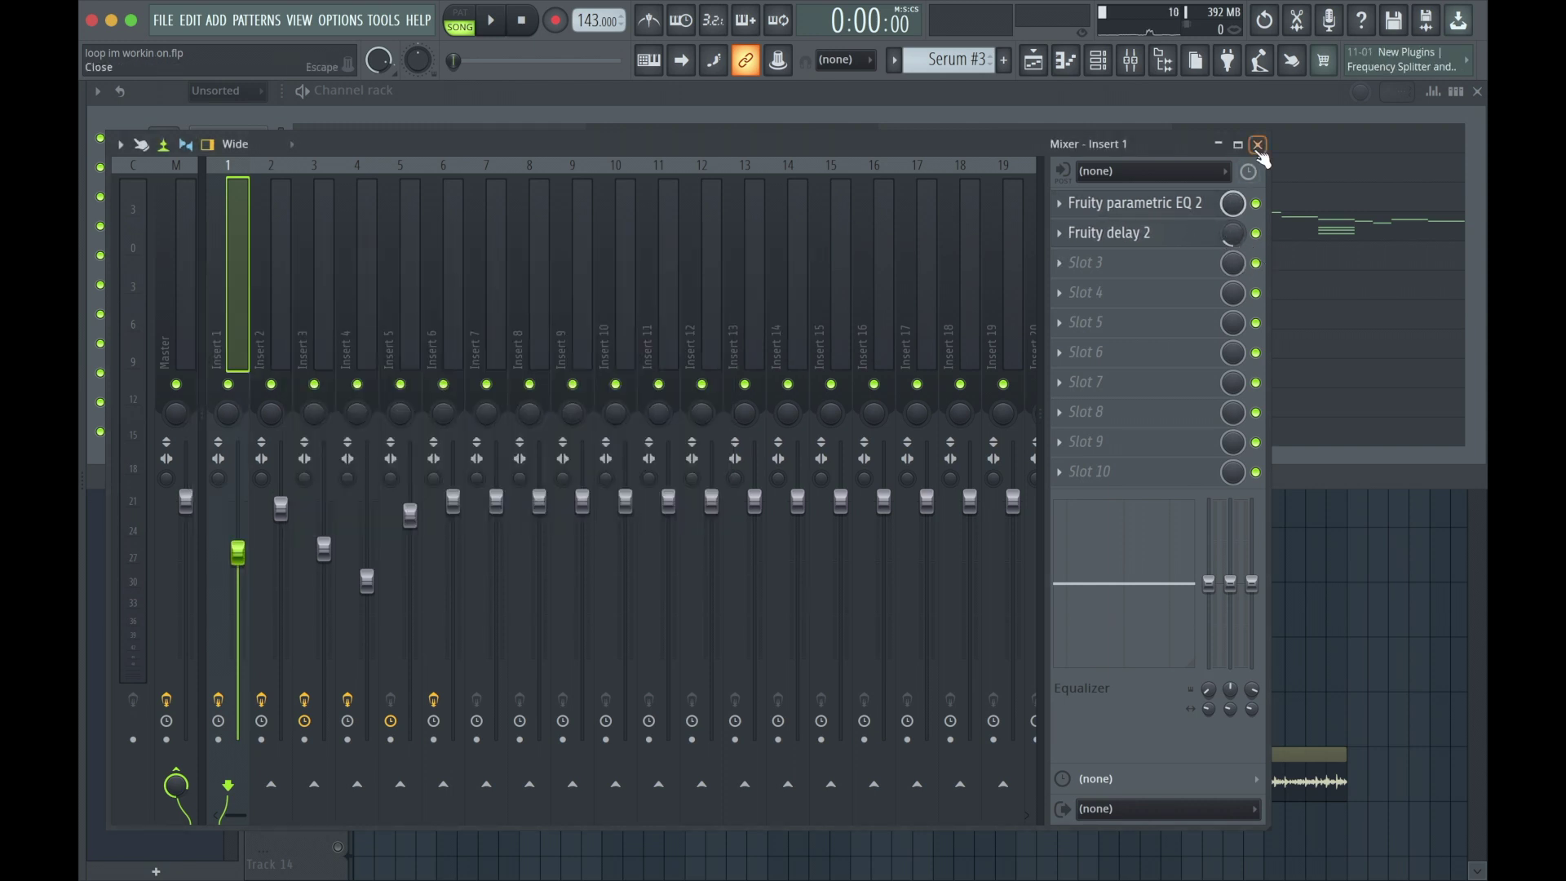
Step: Inspect Fruity Reeverb 2 on mixer Insert 3 and close the mixer and channel rack
click(320, 204)
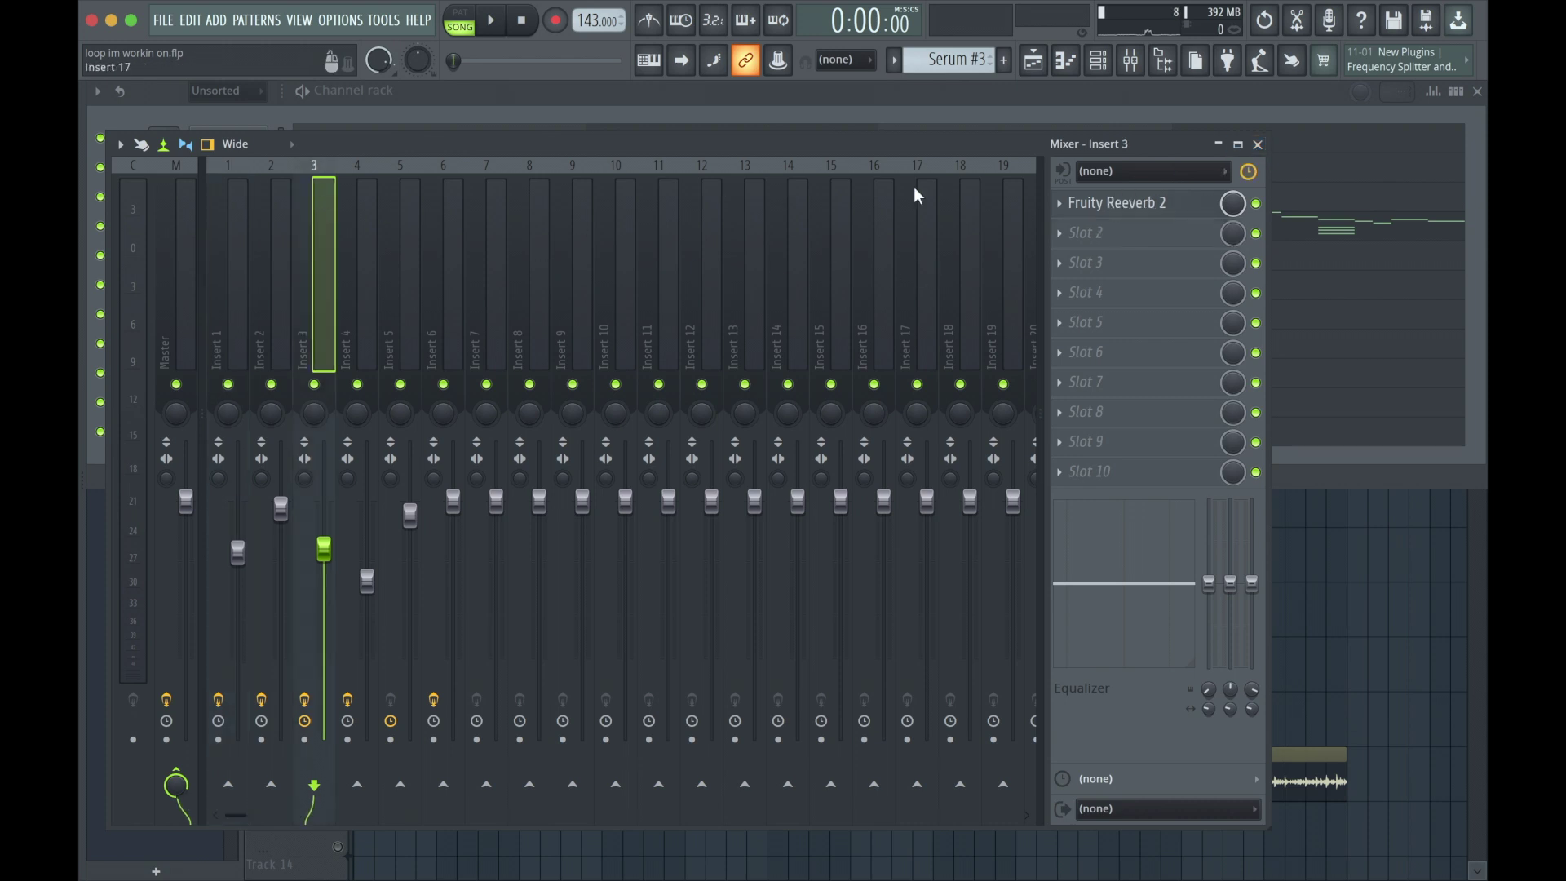
click(1162, 205)
click(604, 136)
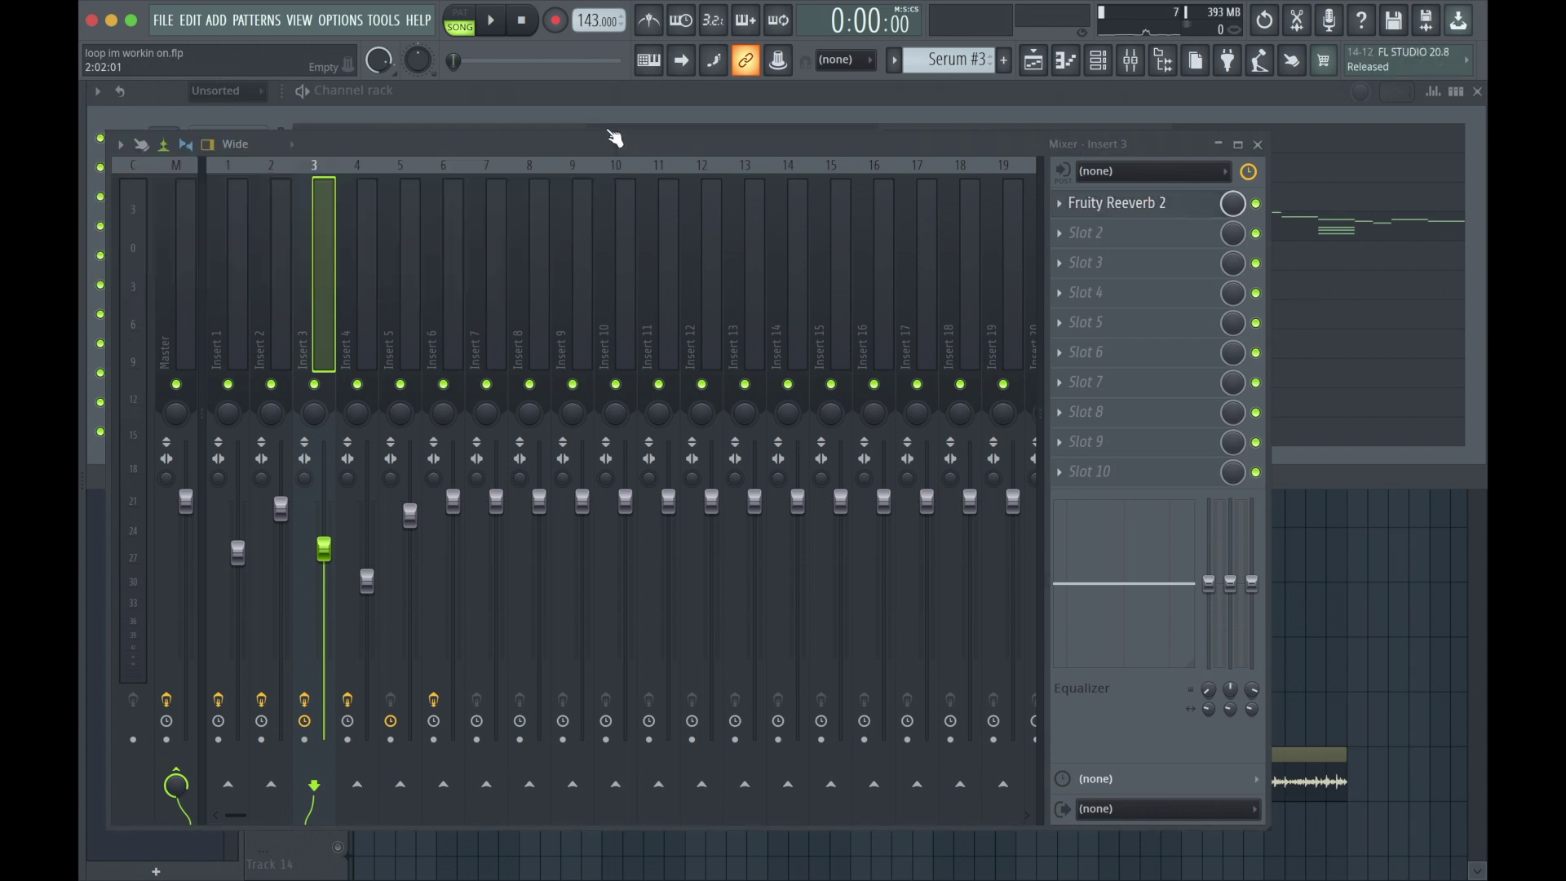
click(1257, 146)
click(1477, 93)
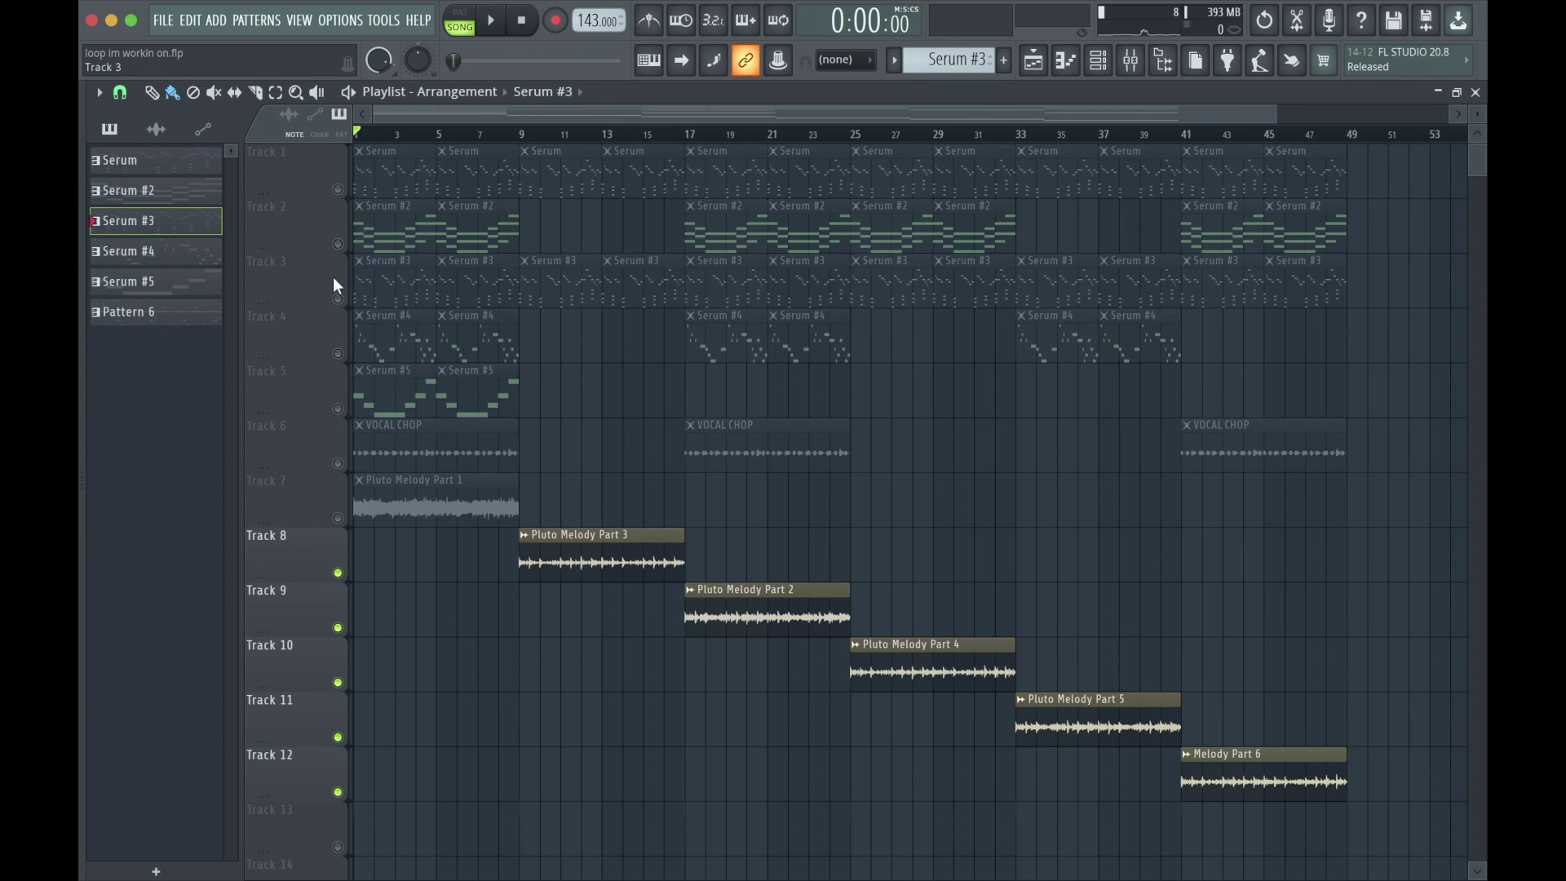
Step: Unmute Track 2 and open the Serum #2 channel's synth window
click(338, 244)
scroll(414, 221, up, 2)
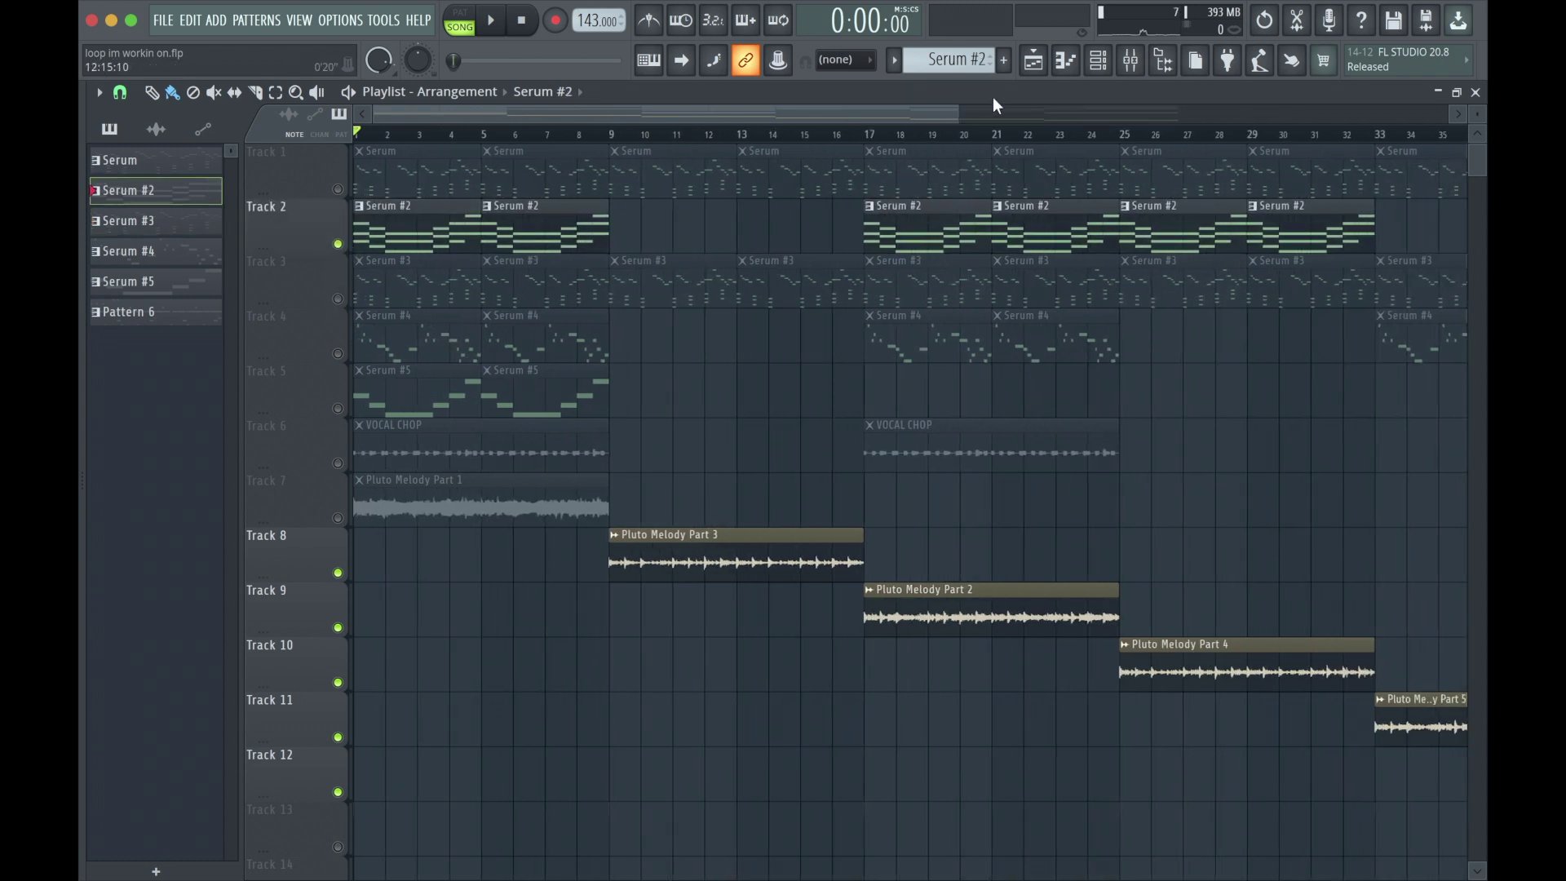
click(1098, 65)
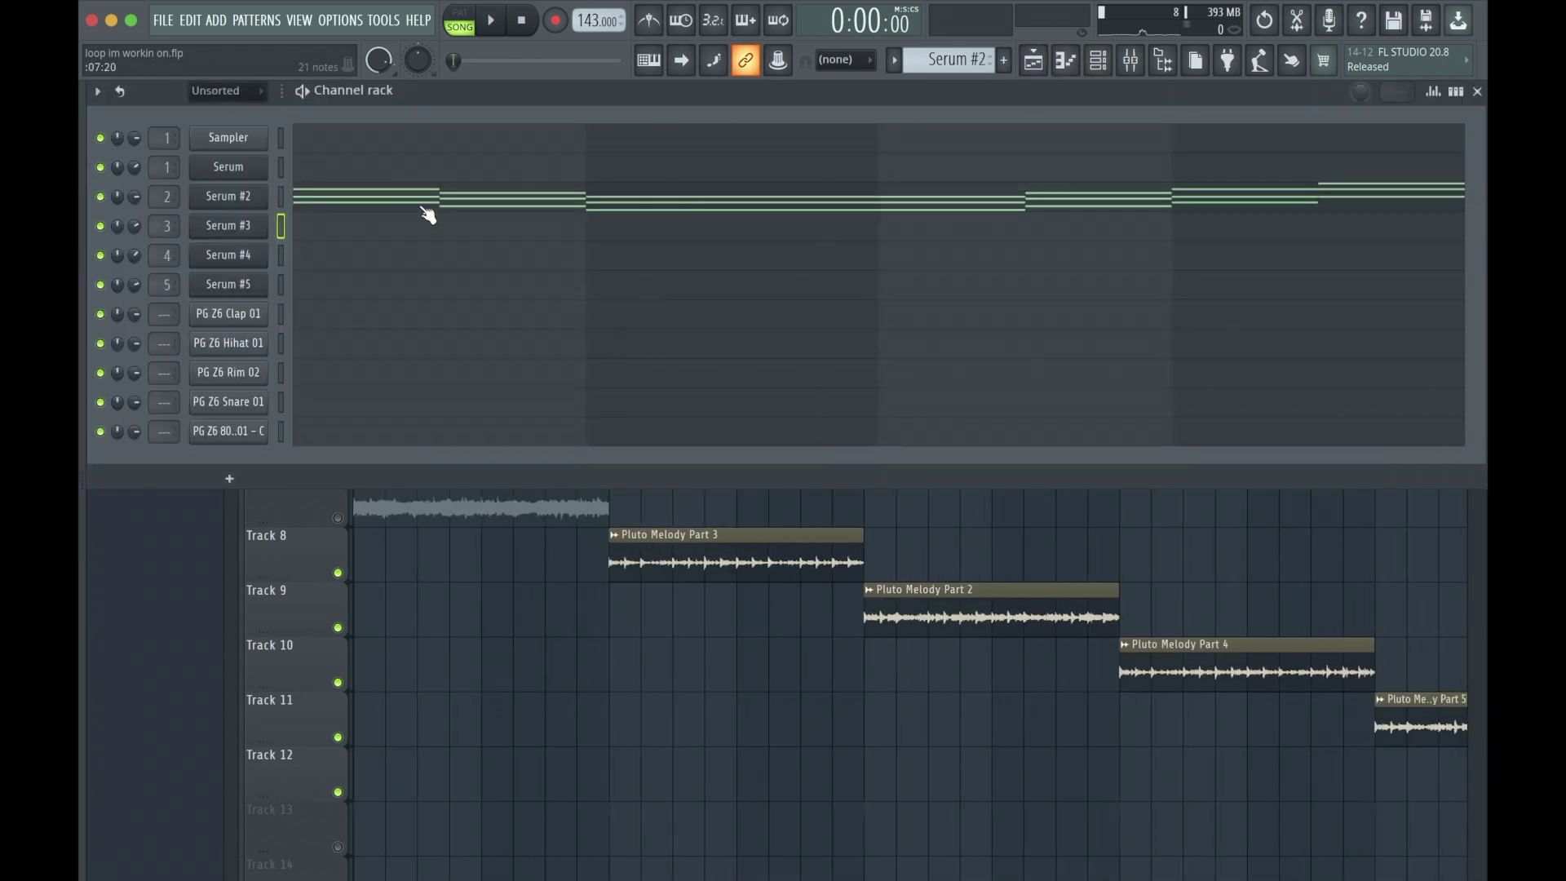
click(248, 194)
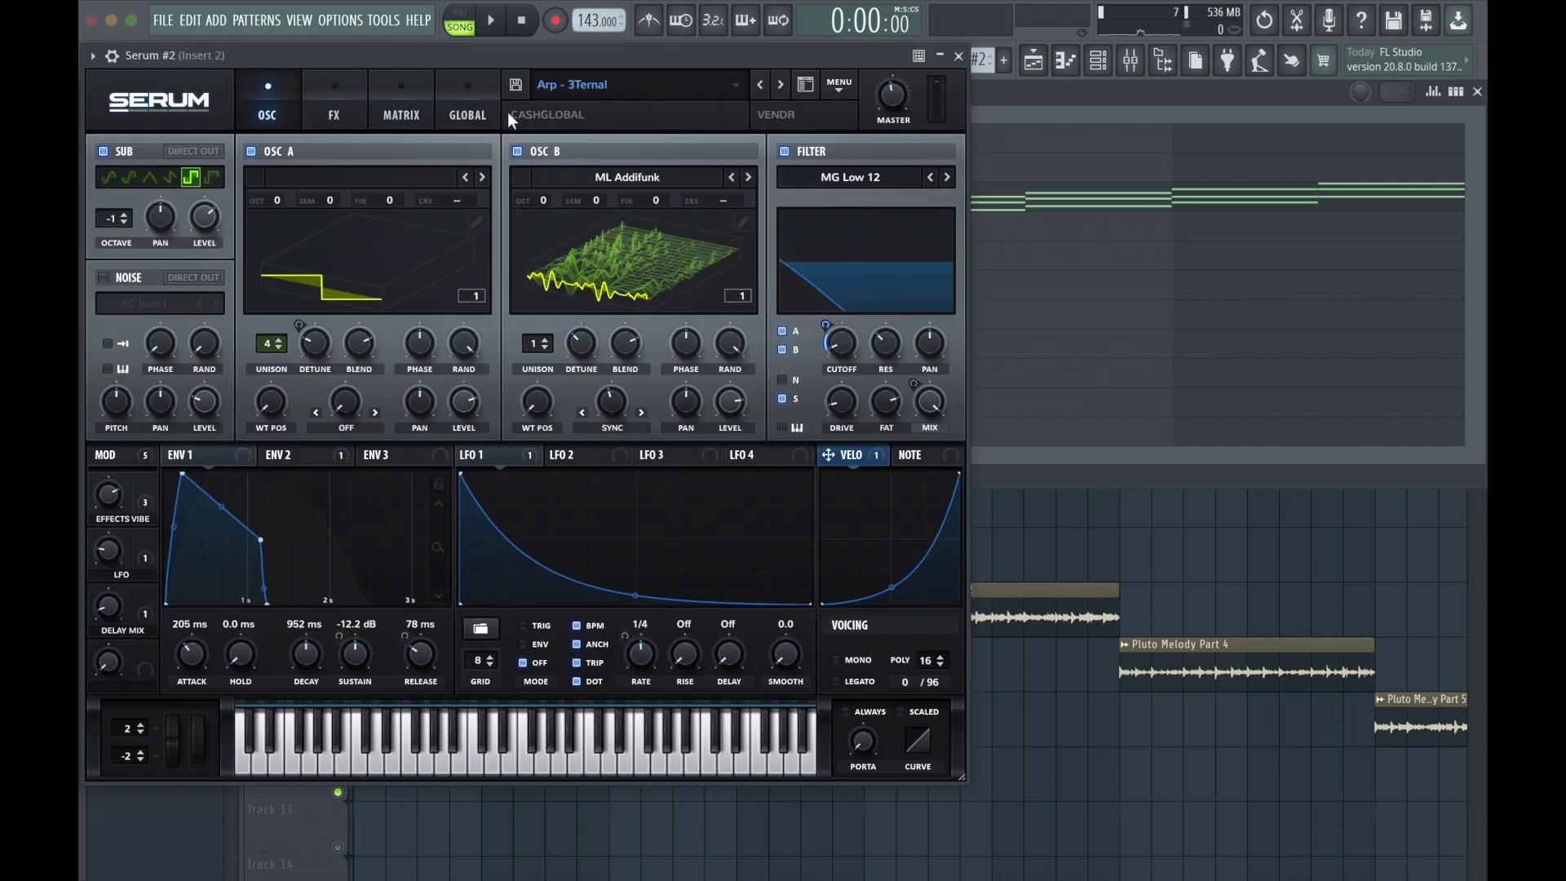
Step: Look through the presets in the Vendr - Cyberspace Serum Bank, keeping Arp - 3Ternal, and return to the playlist
click(738, 86)
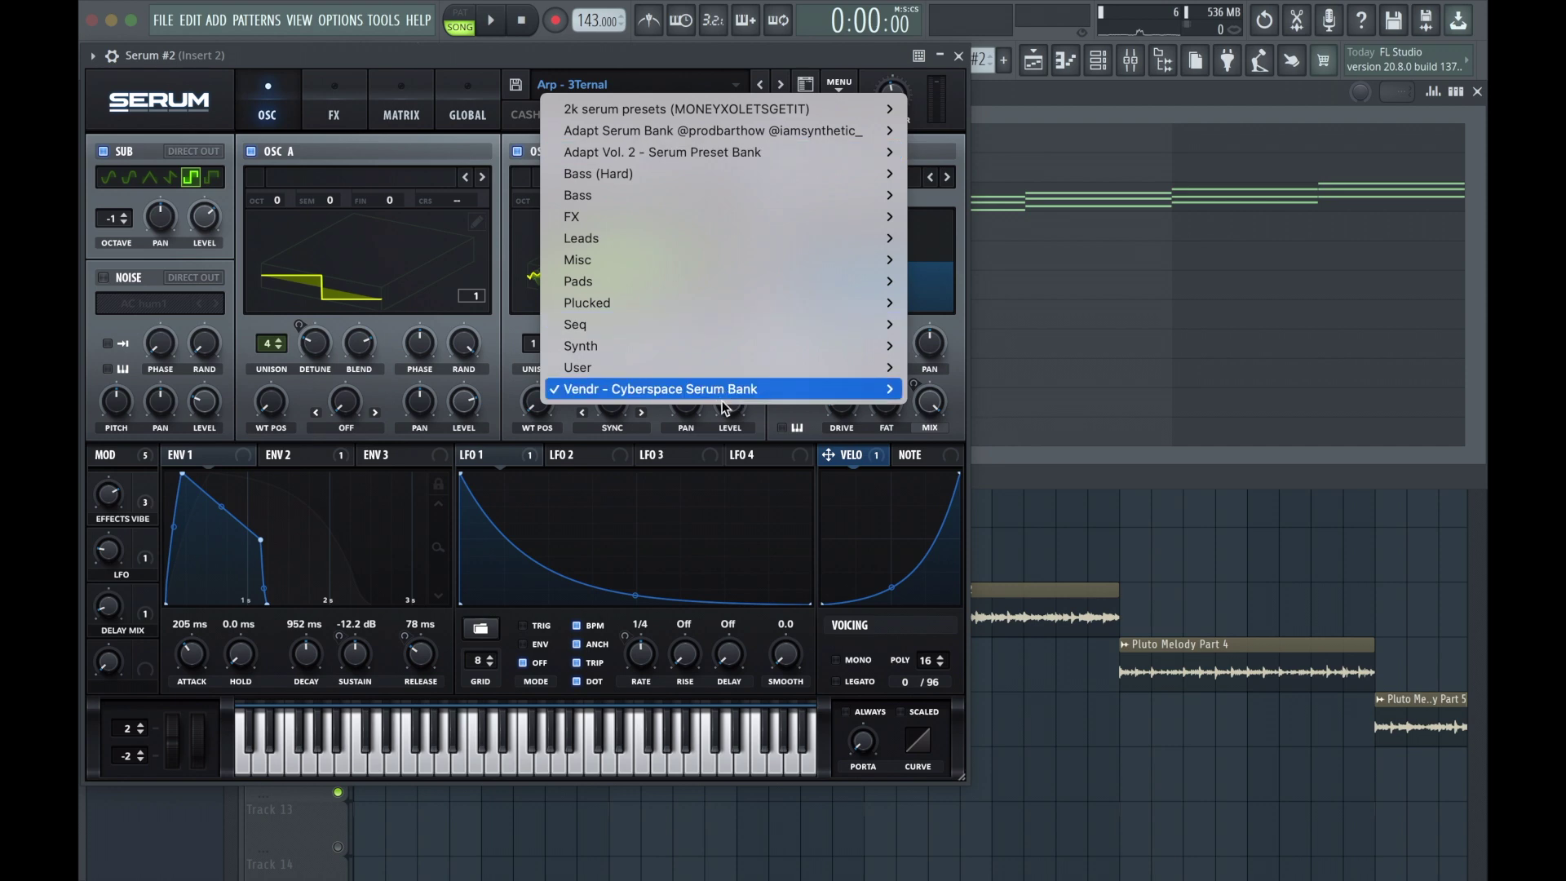
mouse_move(730, 392)
scroll(938, 477, down, 2)
scroll(942, 448, down, 15)
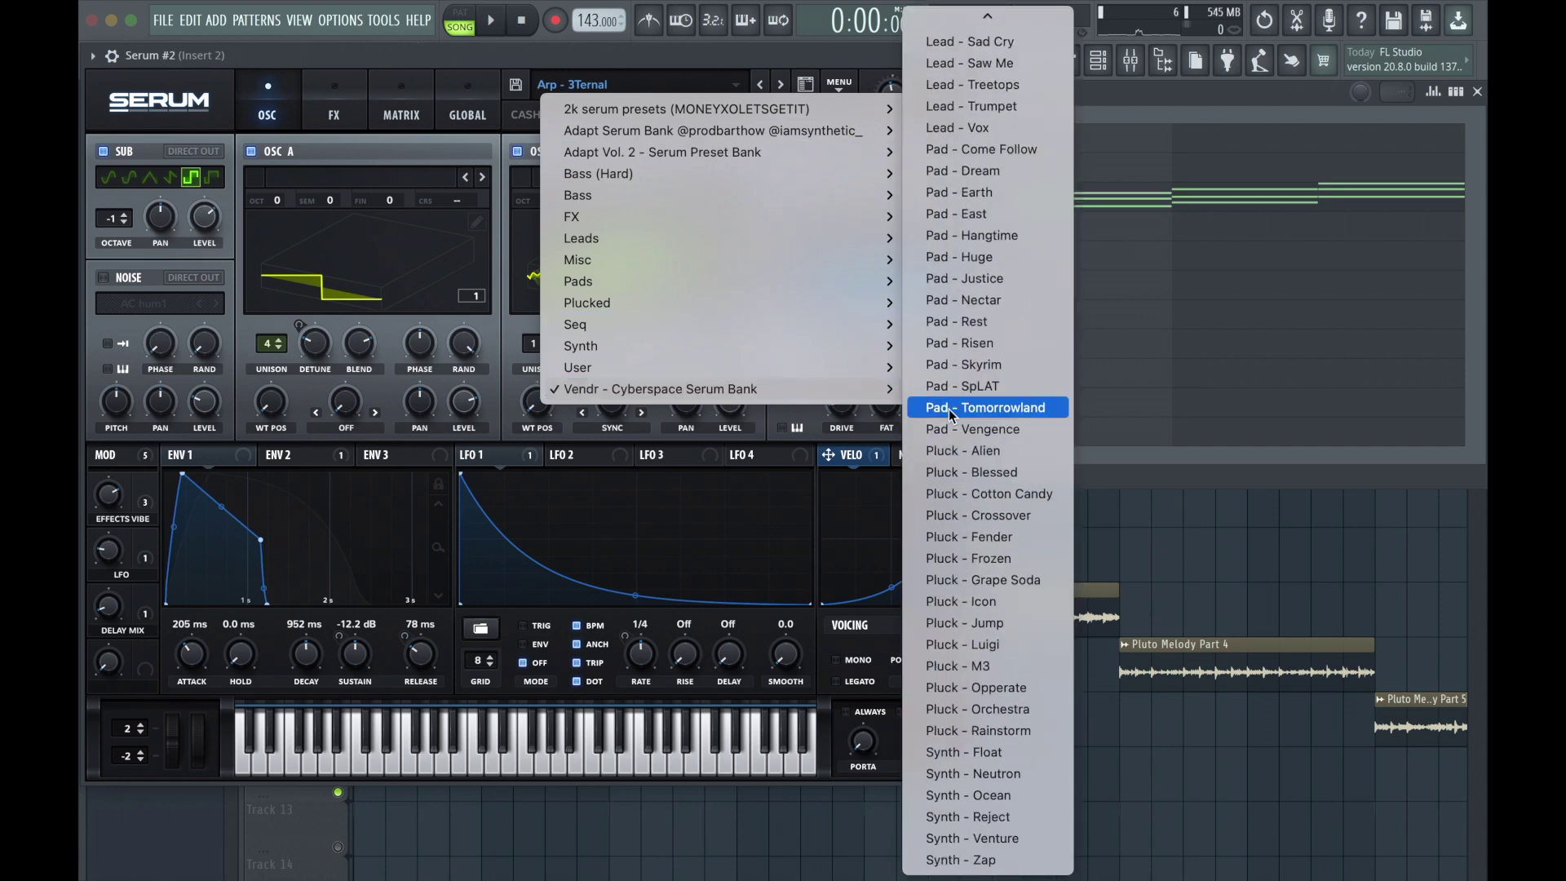
scroll(948, 409, up, 12)
click(1103, 483)
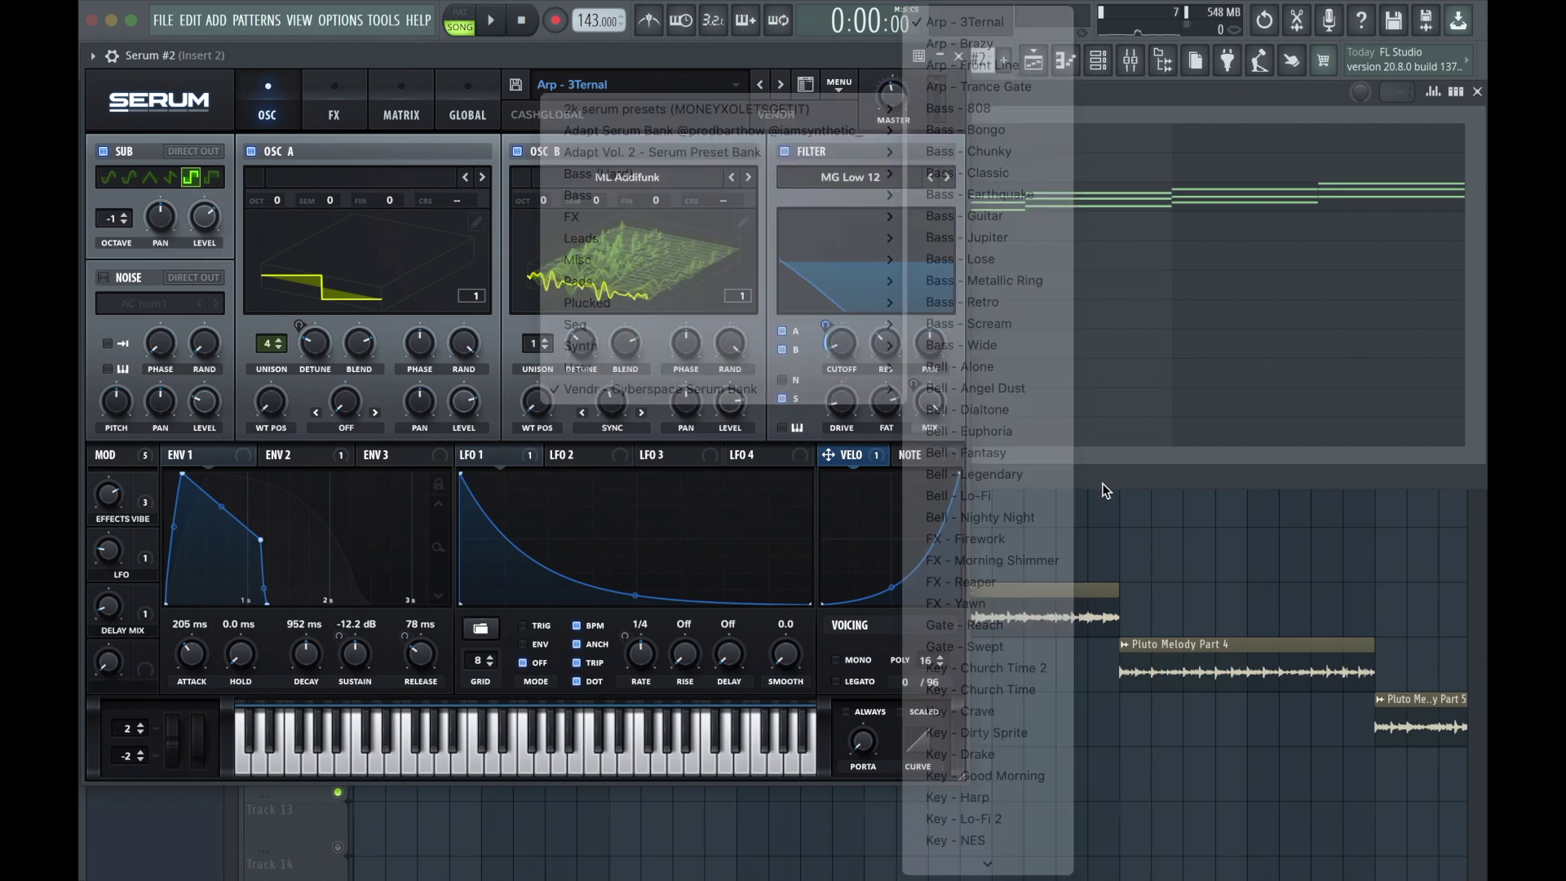
click(964, 57)
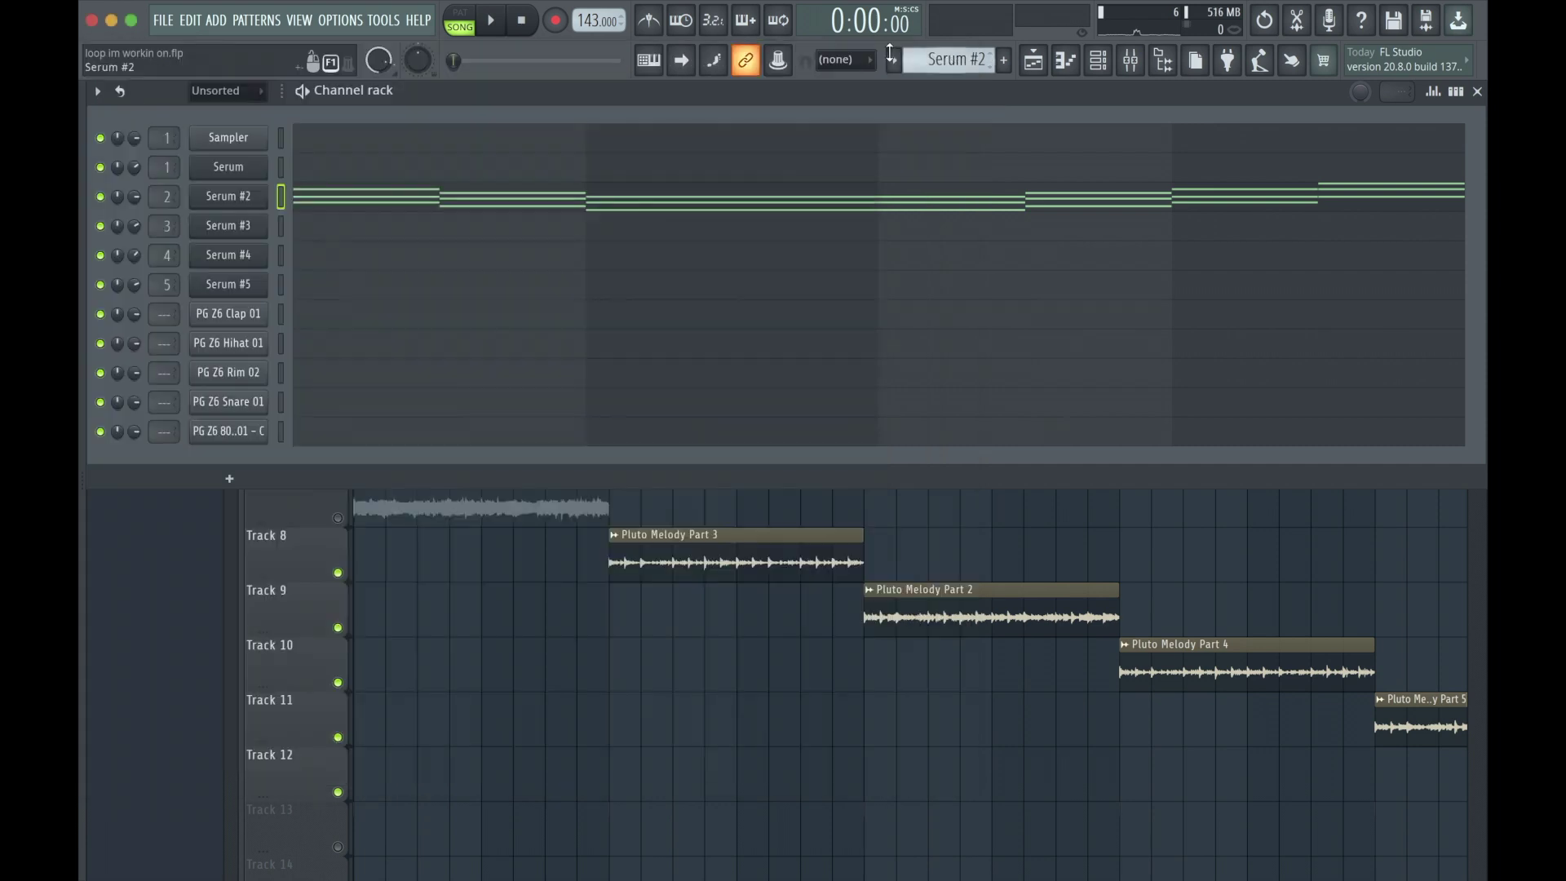
click(1478, 92)
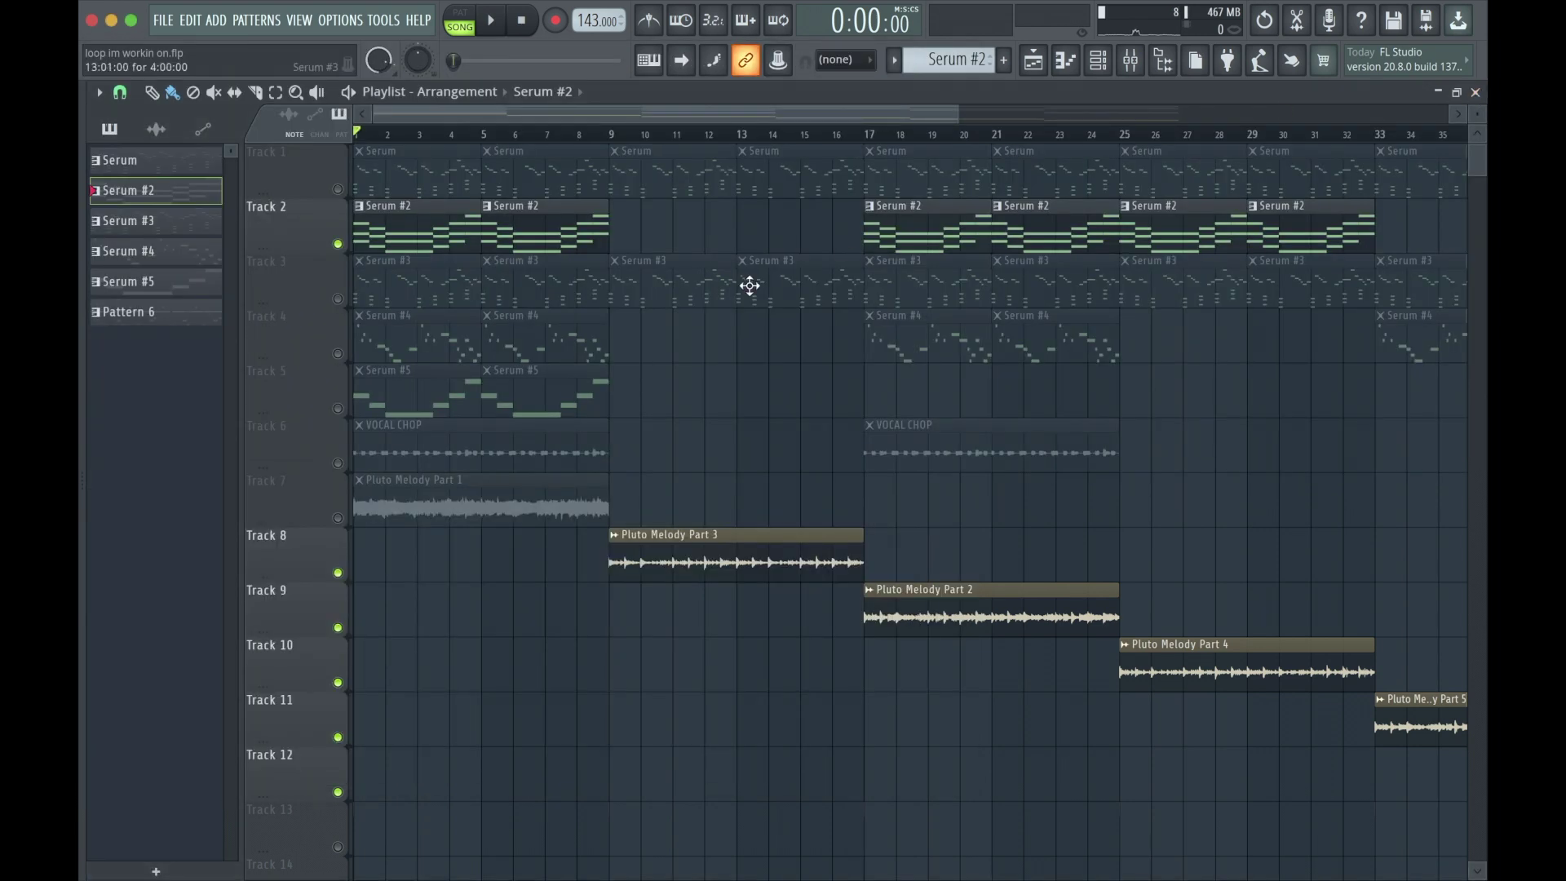
Step: Open the Track 2 Serum #2 pattern in the piano roll and play its chords through once
double_click(396, 219)
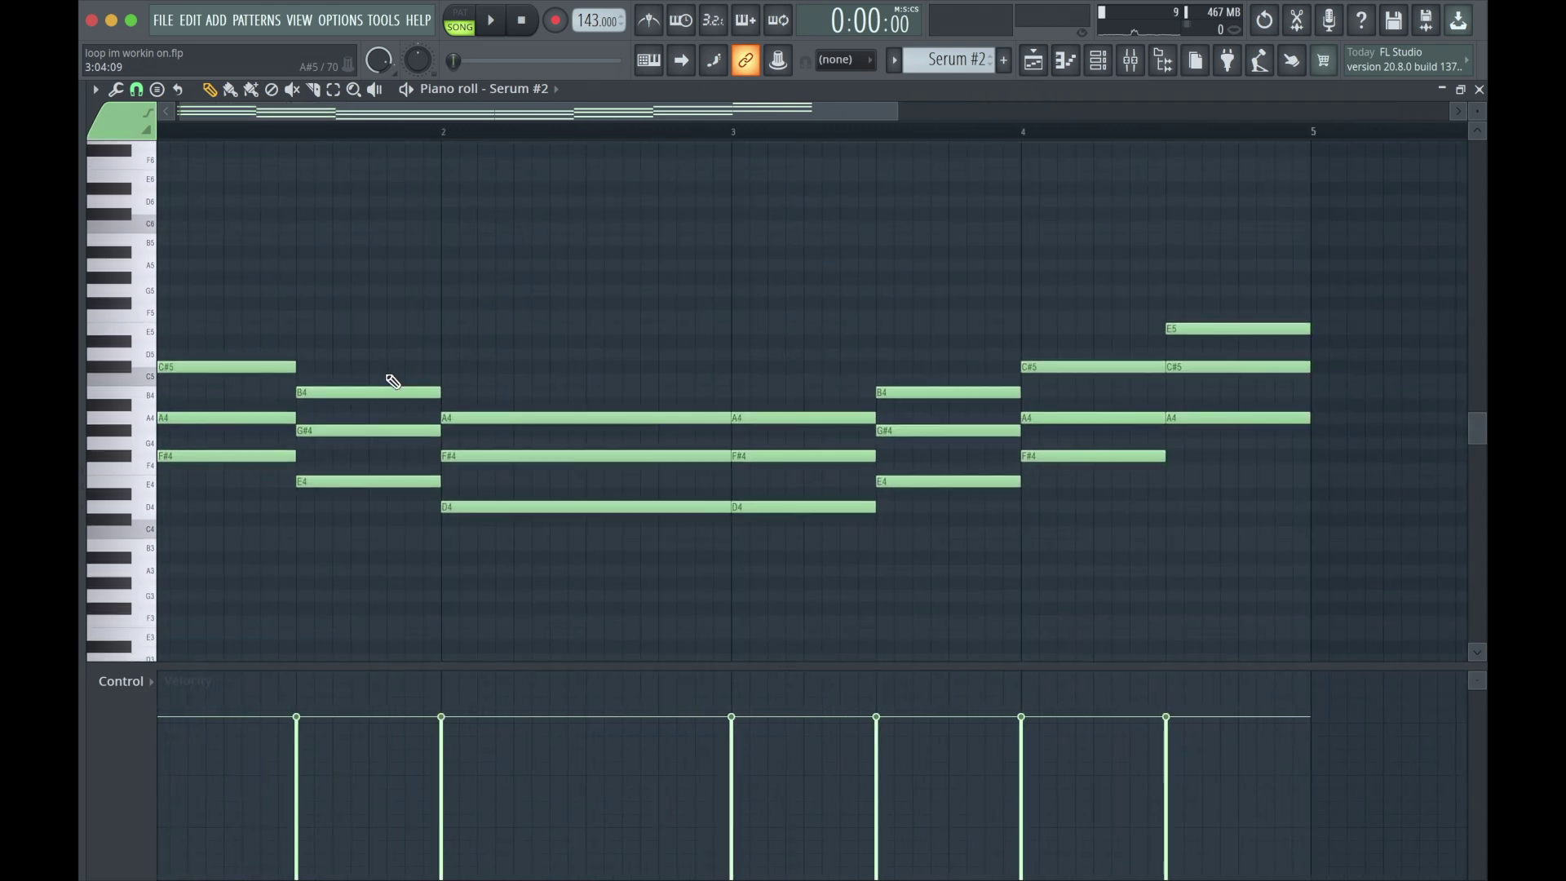
key(space)
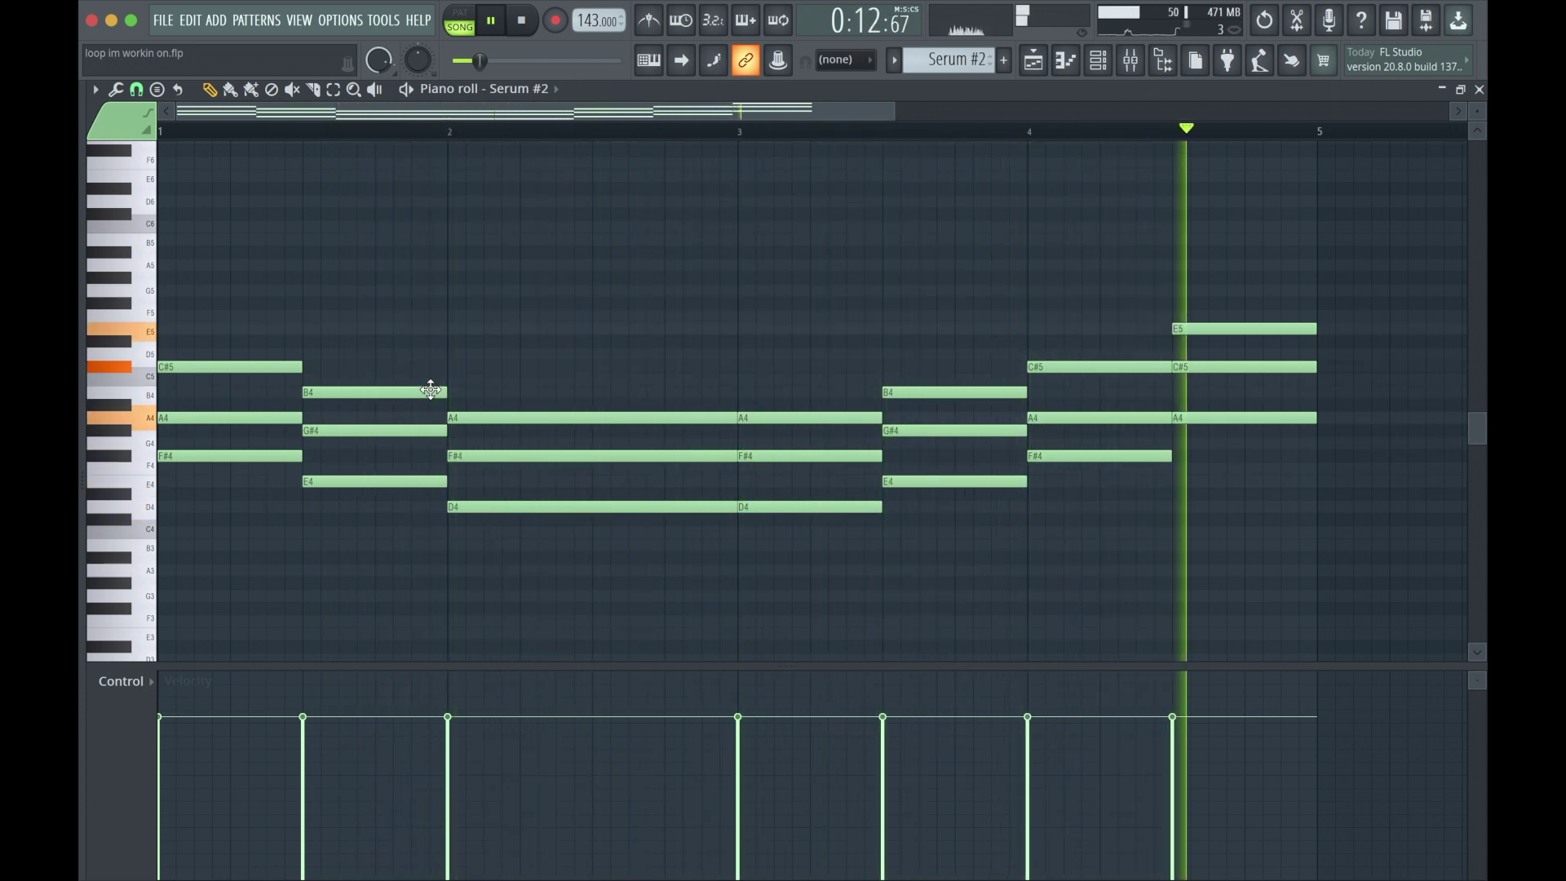
key(space)
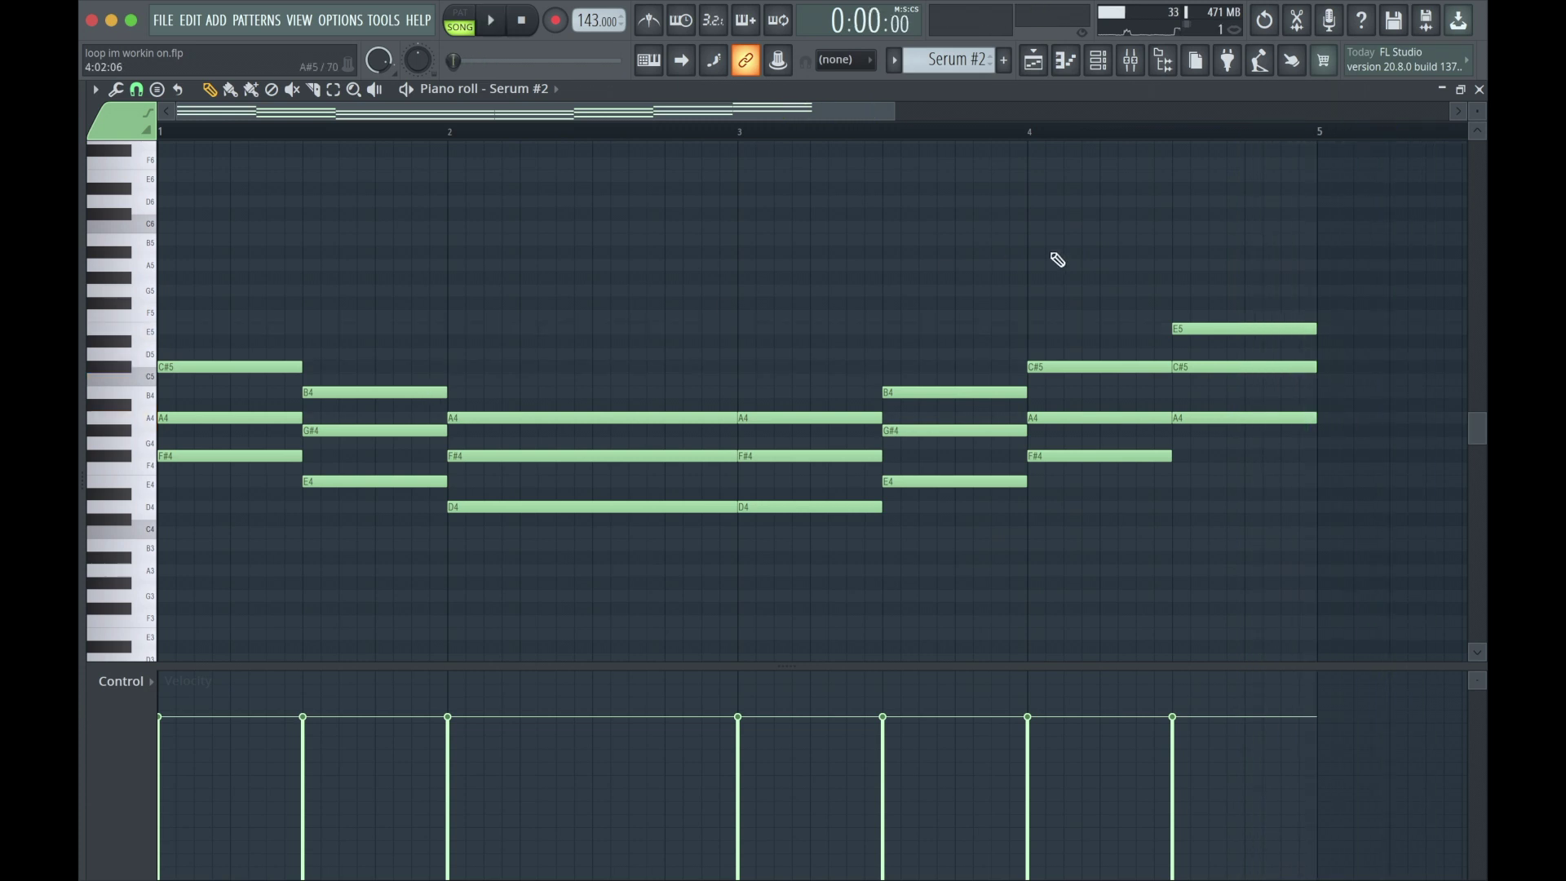
Step: Return to the playlist, mute Track 8 and play the arrangement's Serum #2 part from the start
click(1479, 90)
scroll(1090, 330, down, 2)
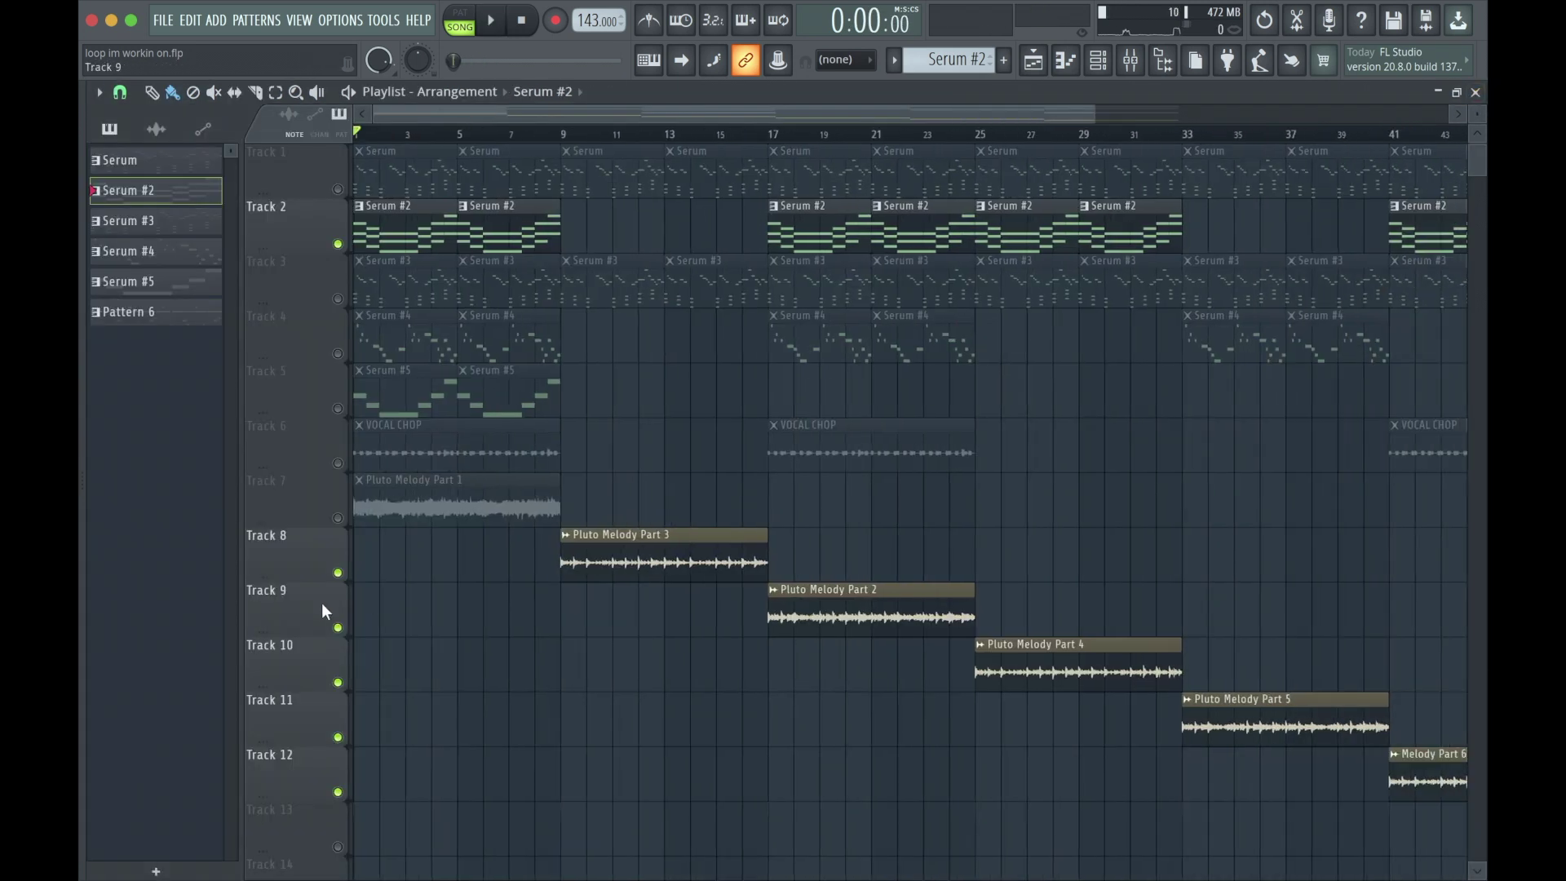
click(338, 573)
key(space)
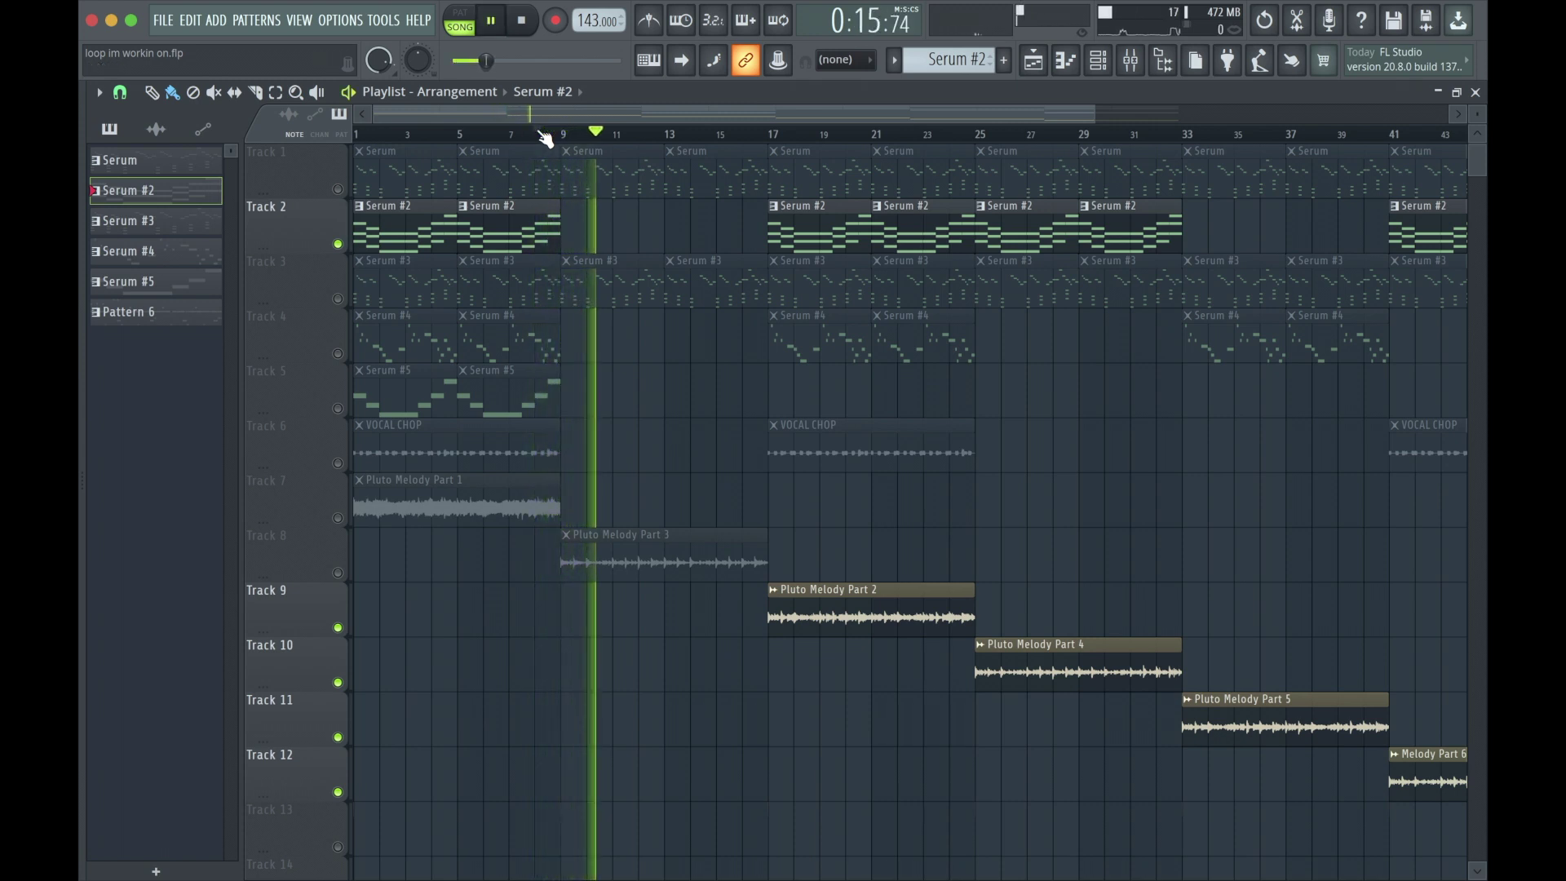
key(space)
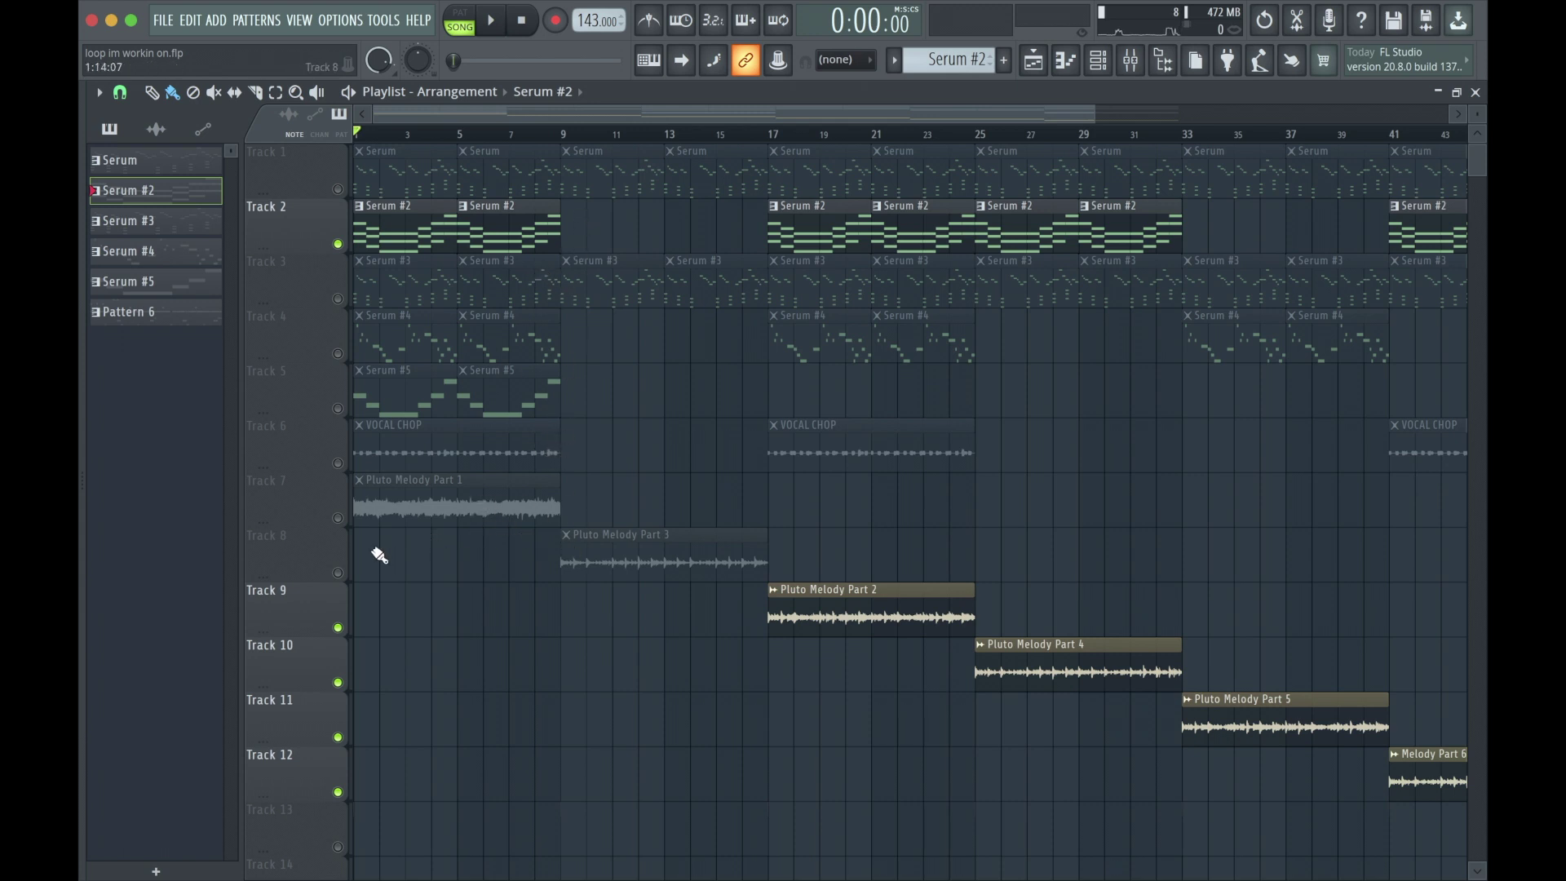
Step: Mute Tracks 9 through 12 and Track 2 in the playlist
scroll(718, 559, down, 1)
click(338, 628)
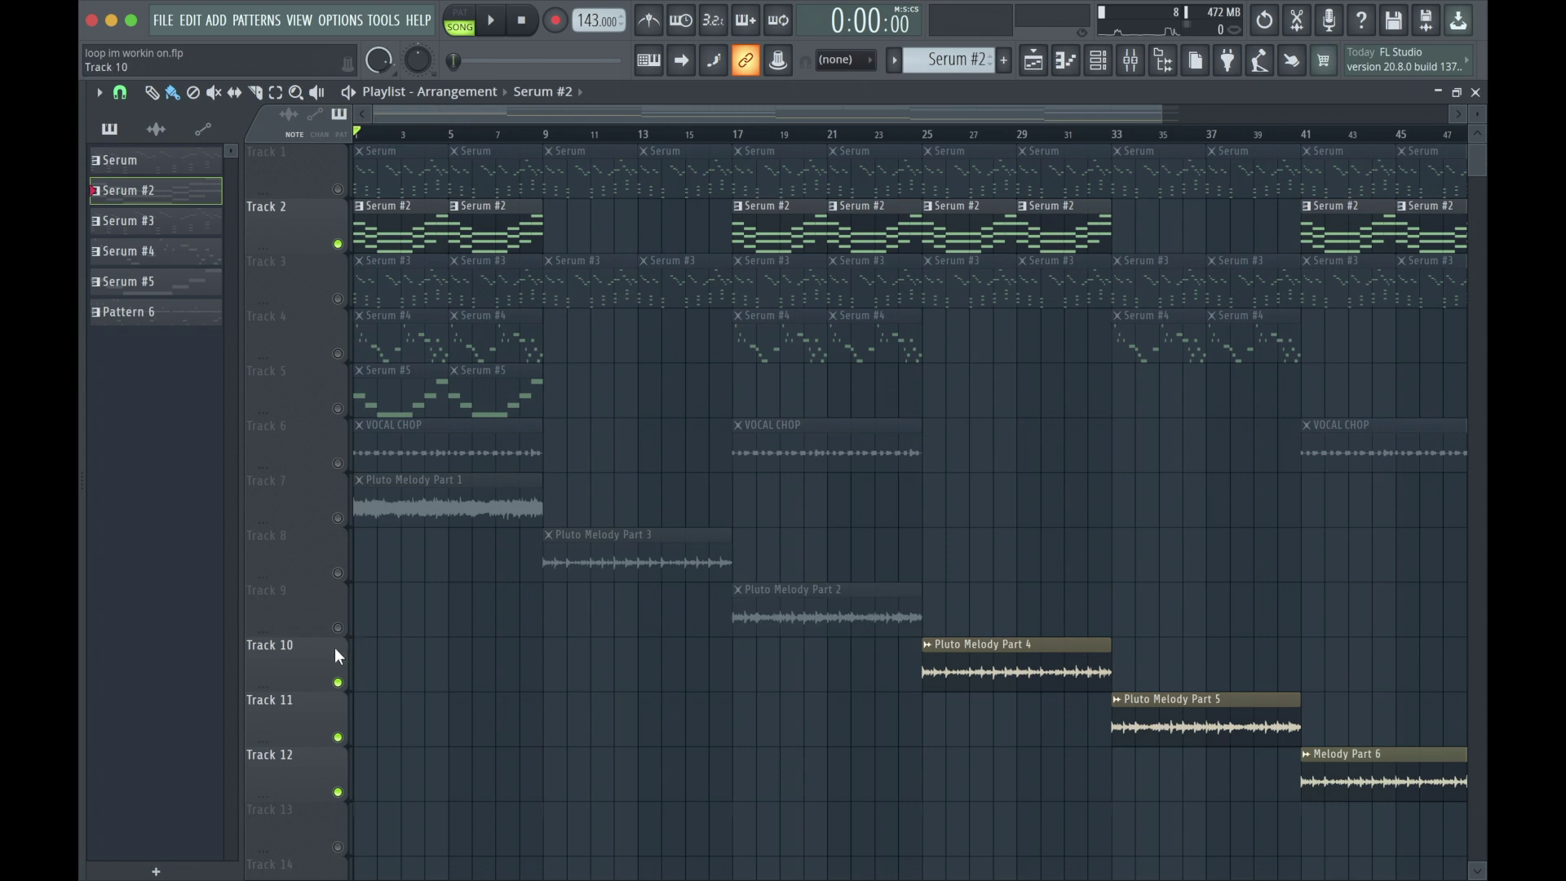
click(338, 682)
click(338, 737)
click(338, 792)
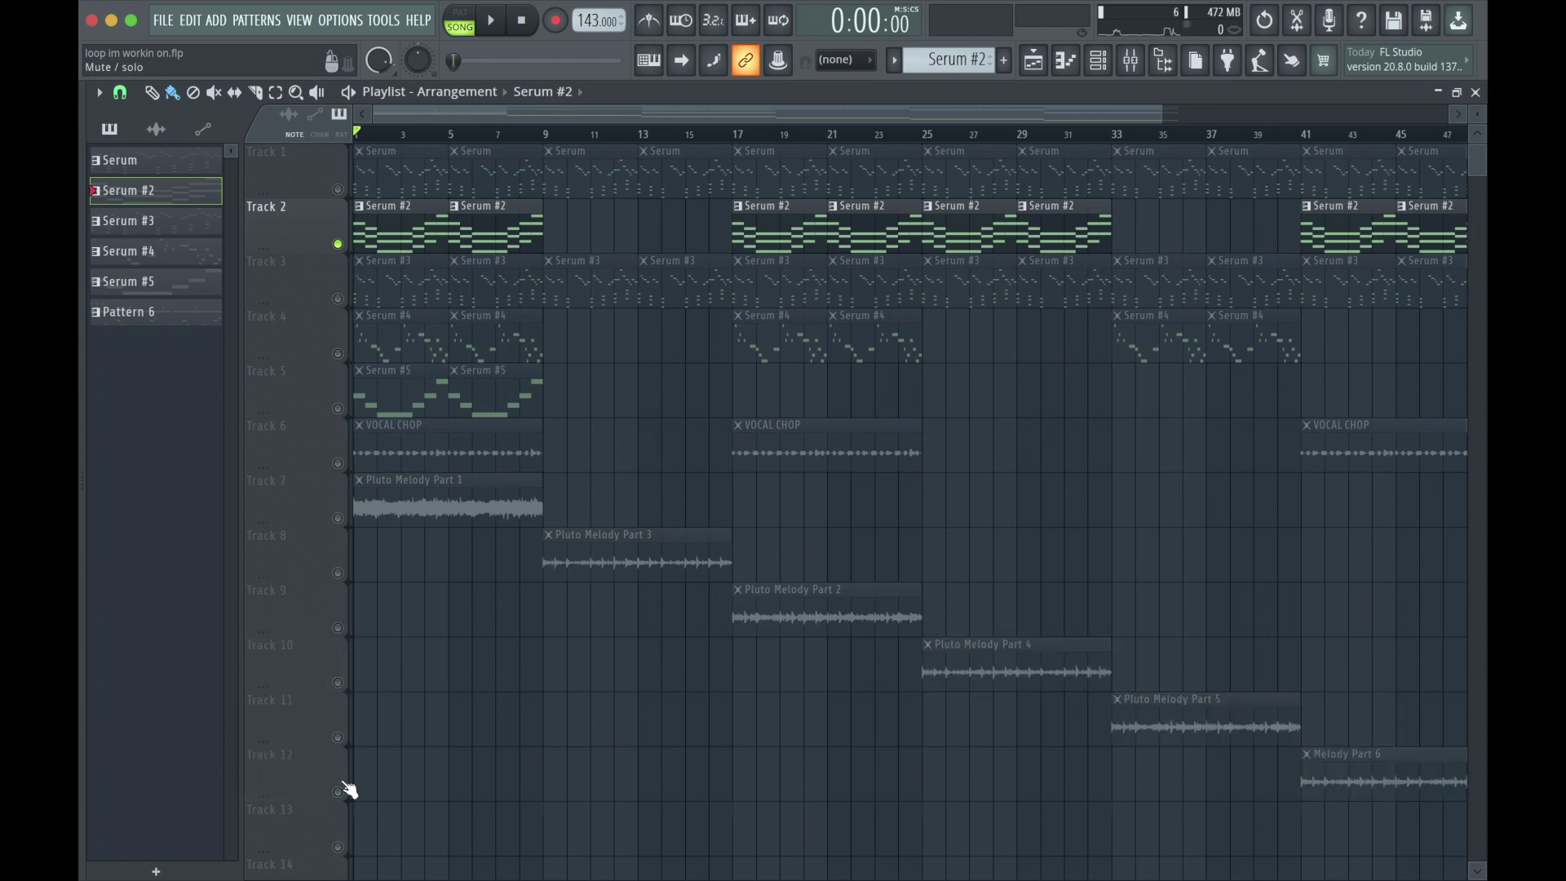
scroll(489, 666, down, 2)
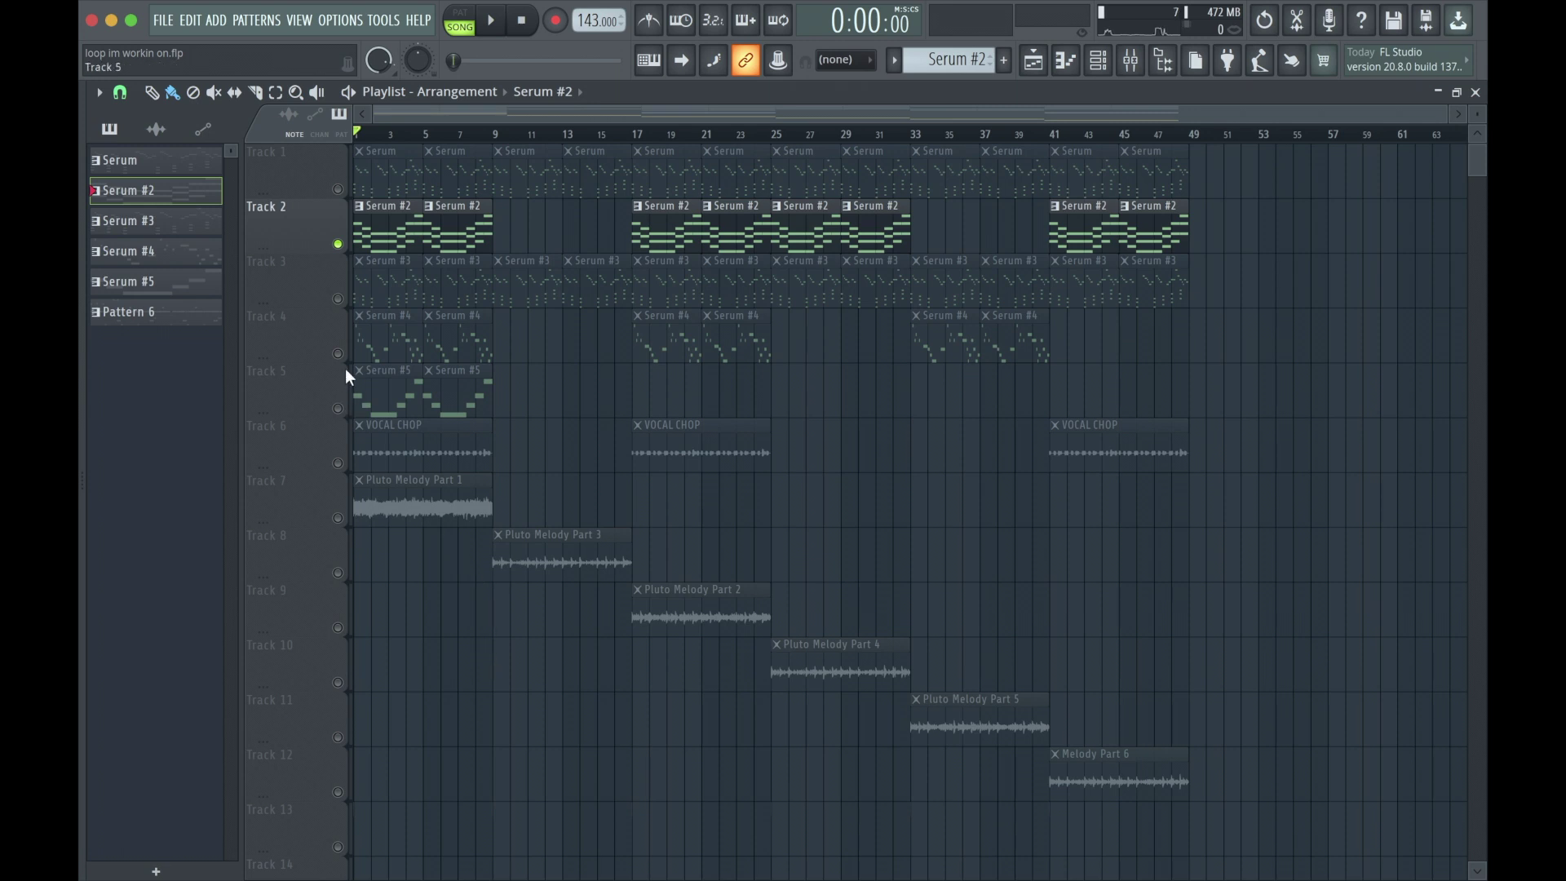
click(338, 244)
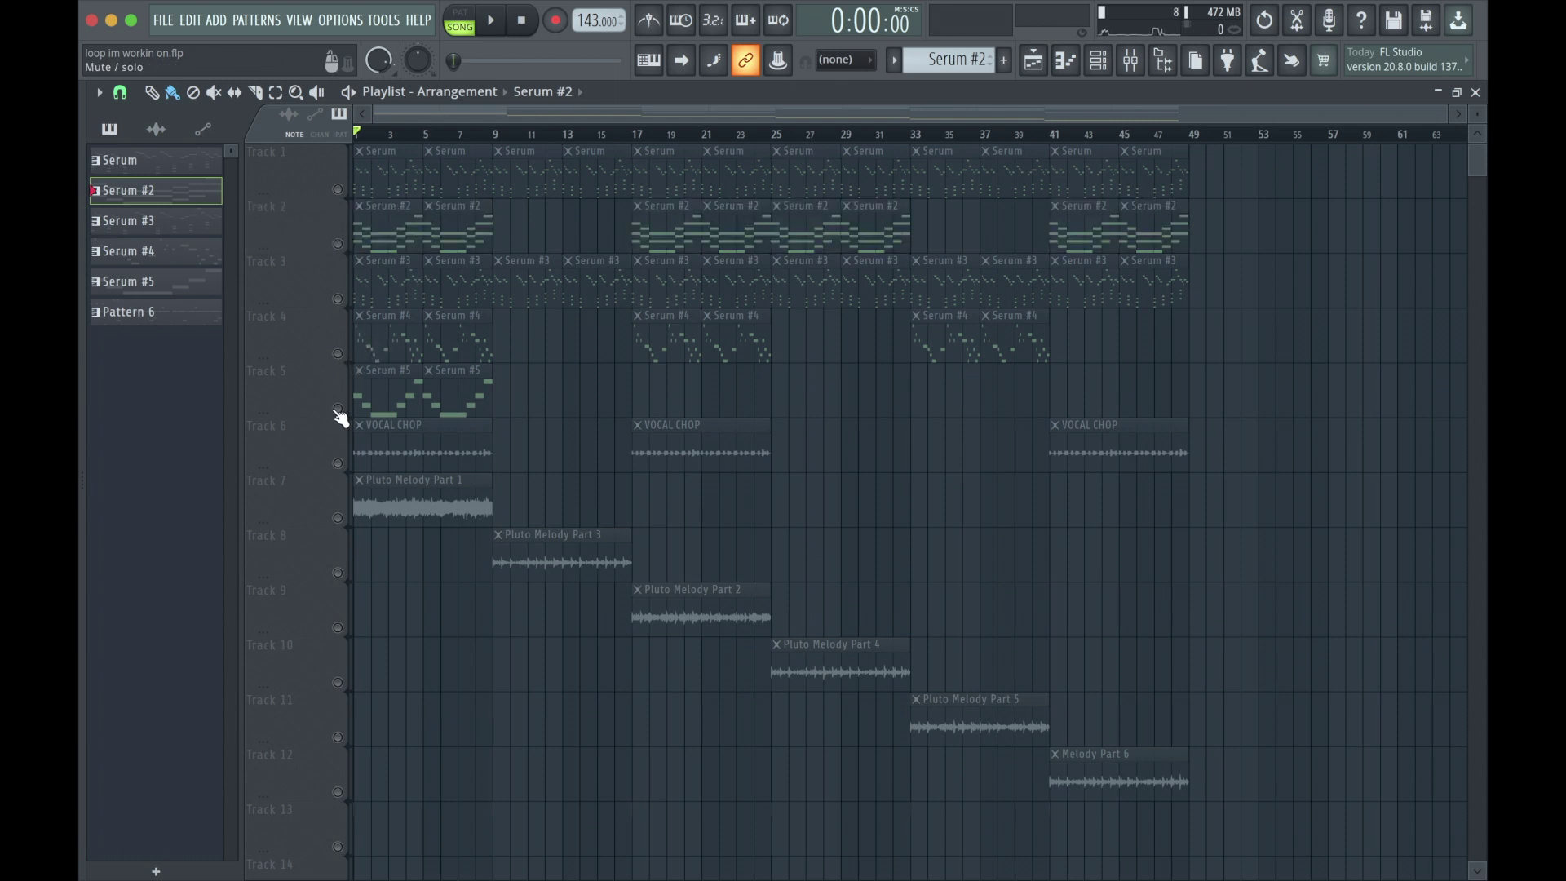
click(338, 408)
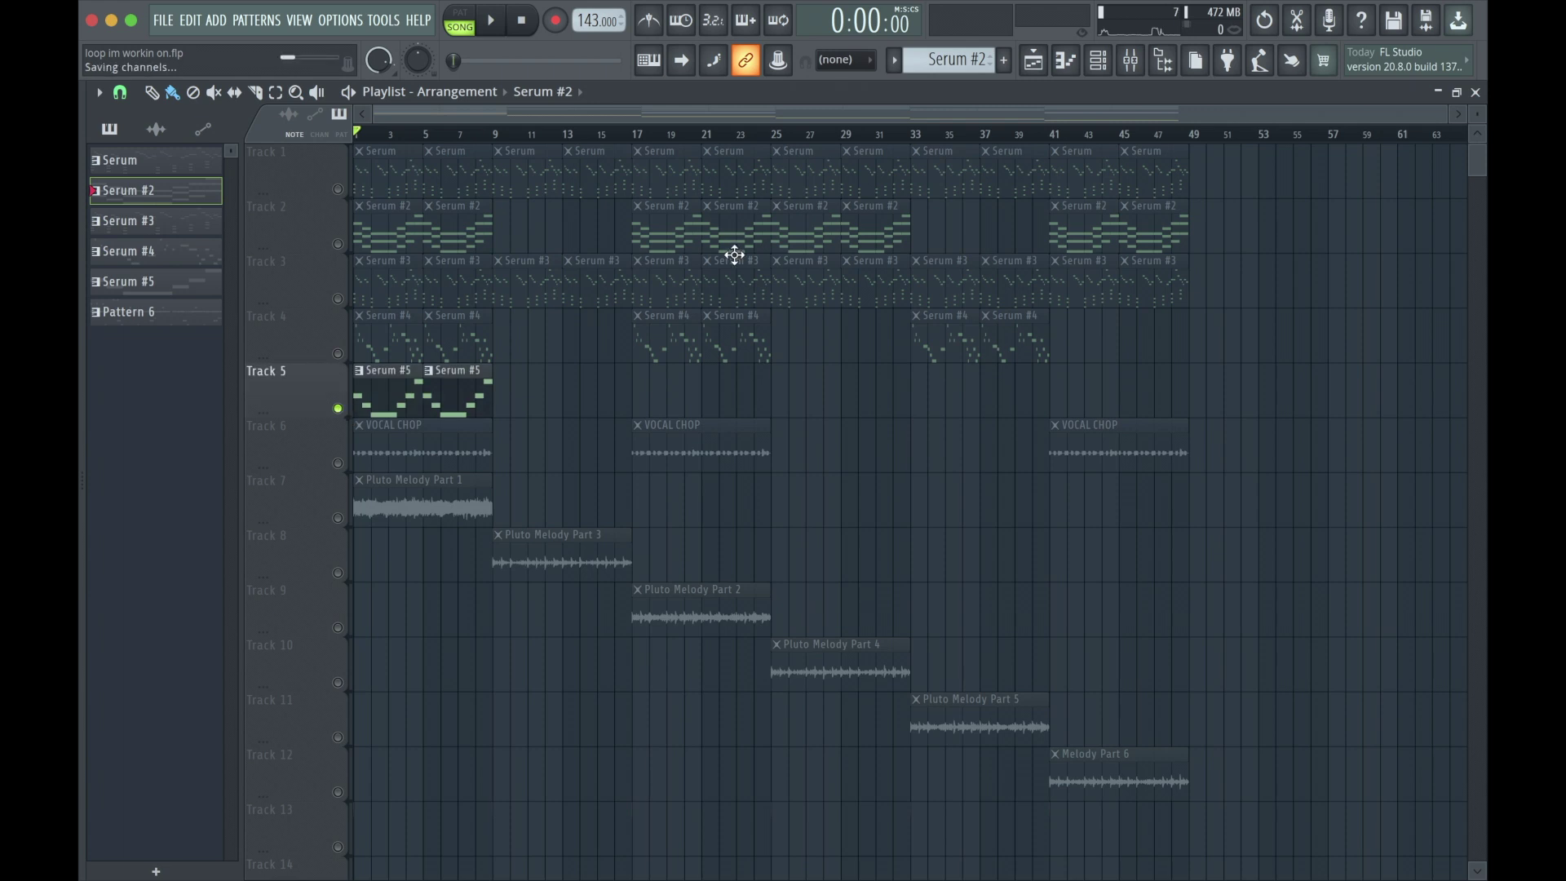
click(1106, 65)
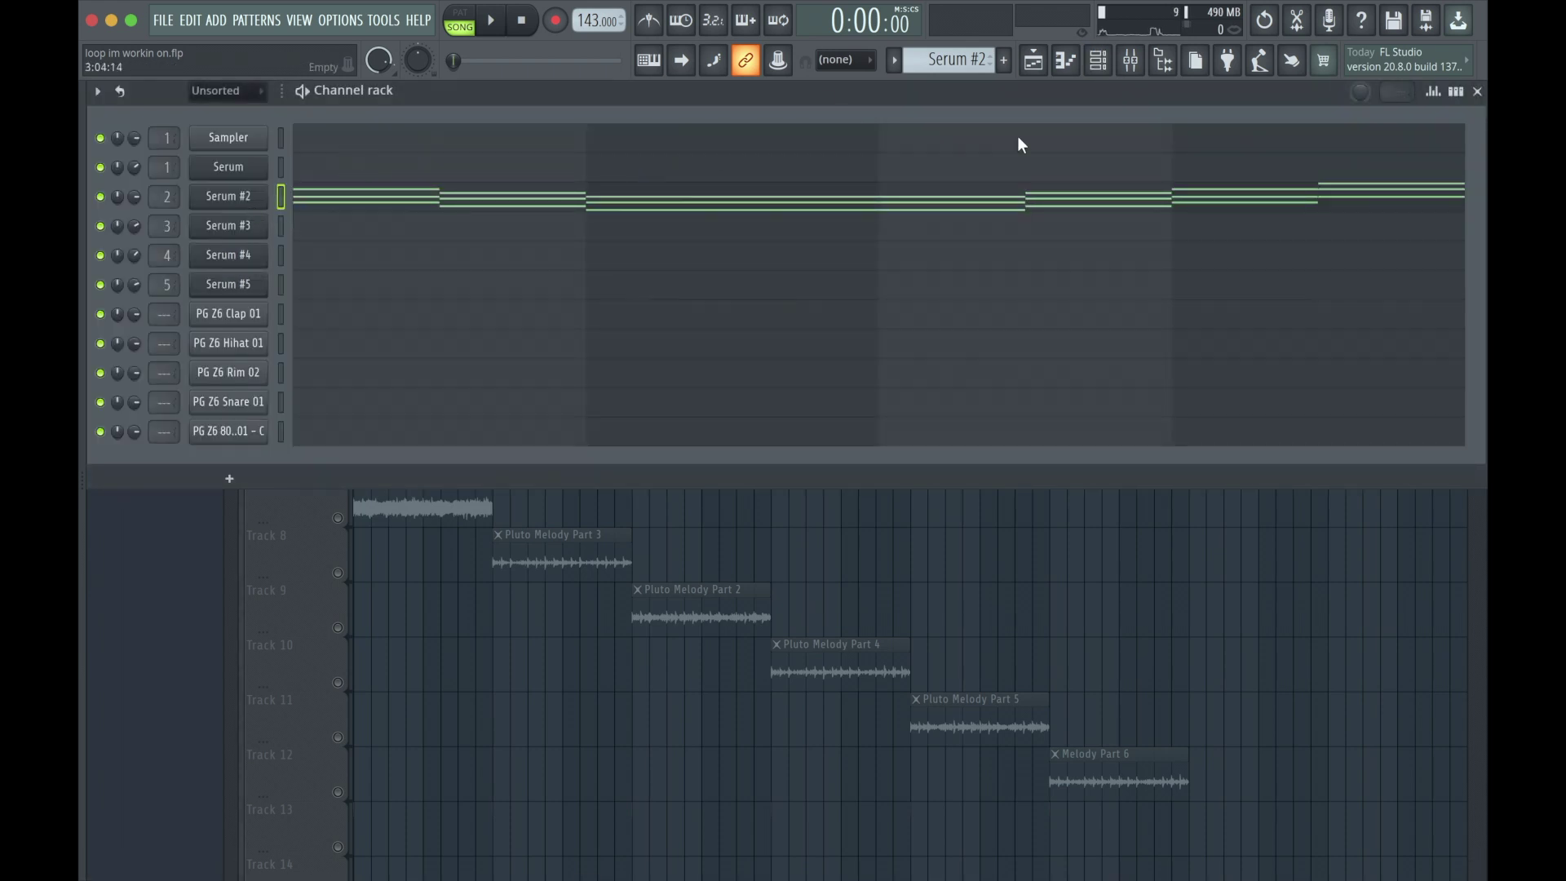
click(1478, 91)
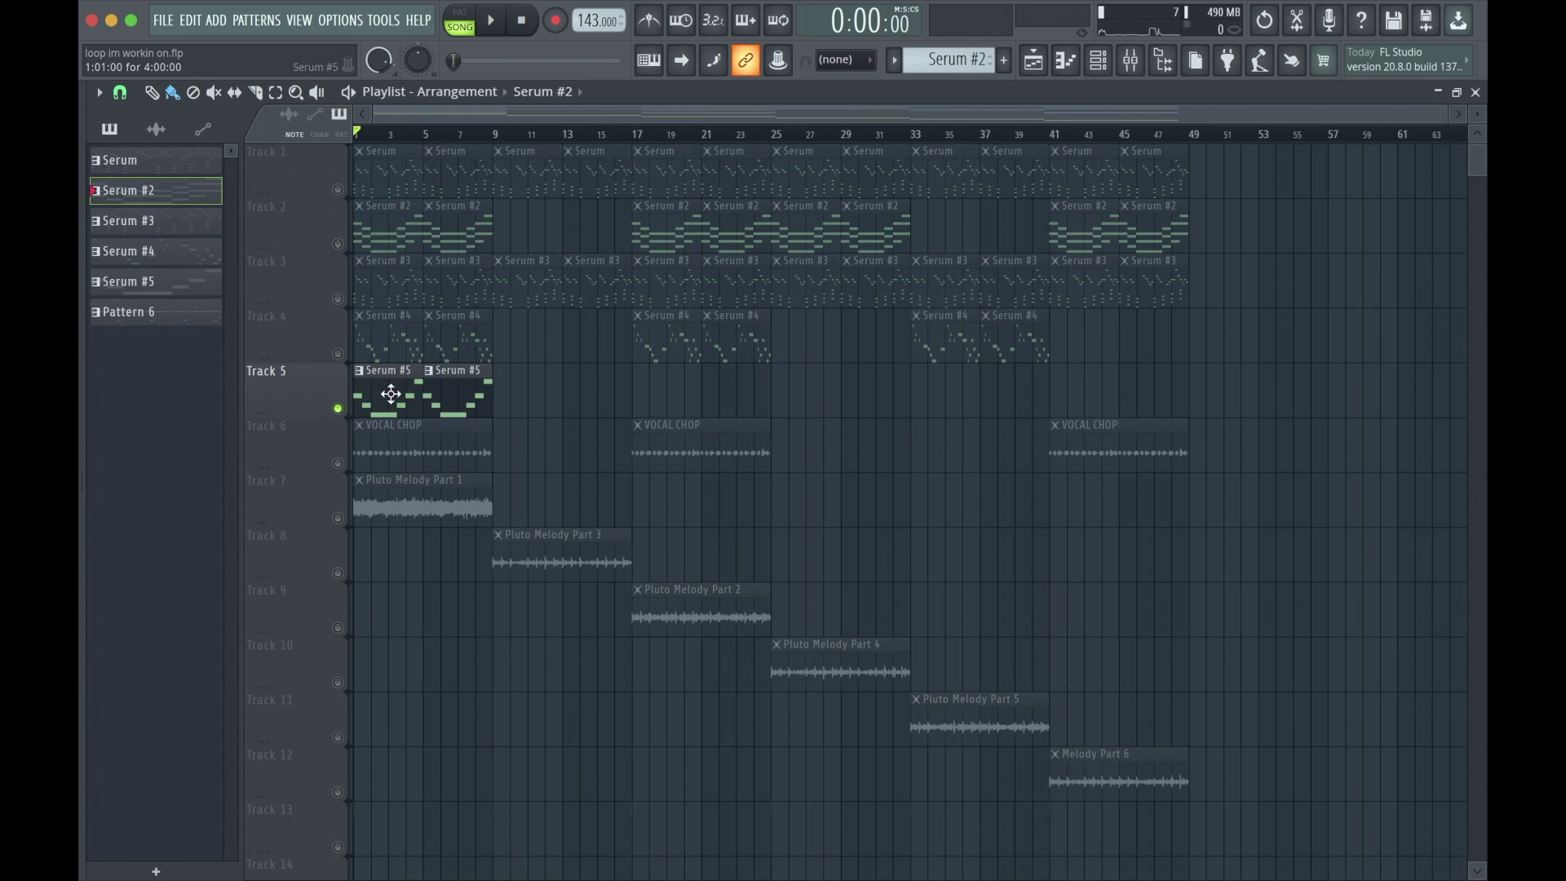
click(338, 408)
Step: Unmute Track 4 and inspect the Fruity parametric EQ 2 curve on mixer Insert 2
click(338, 353)
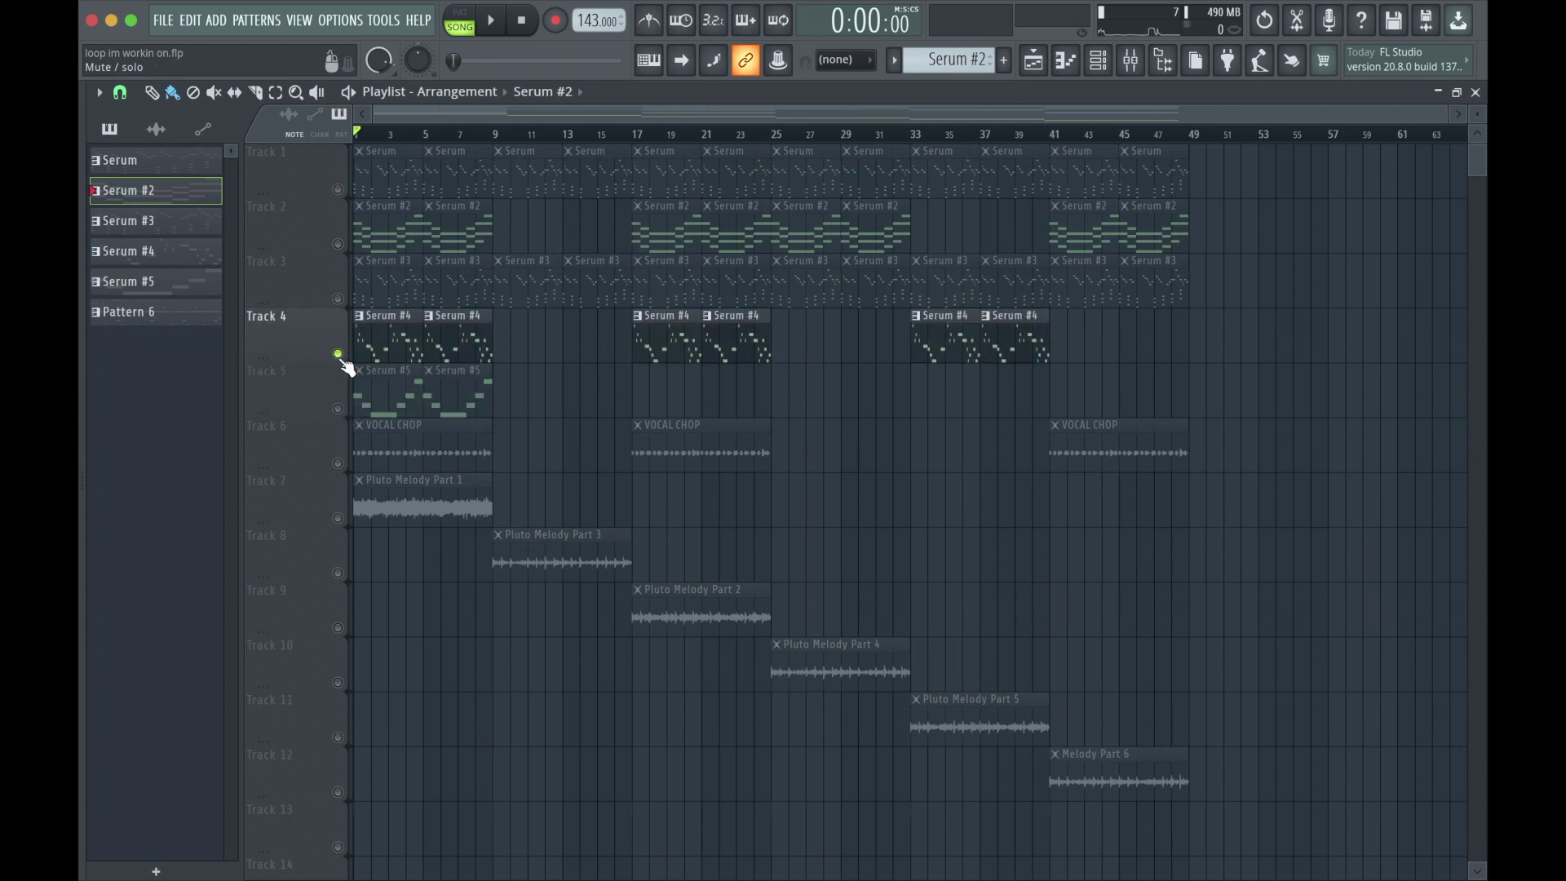
click(1130, 60)
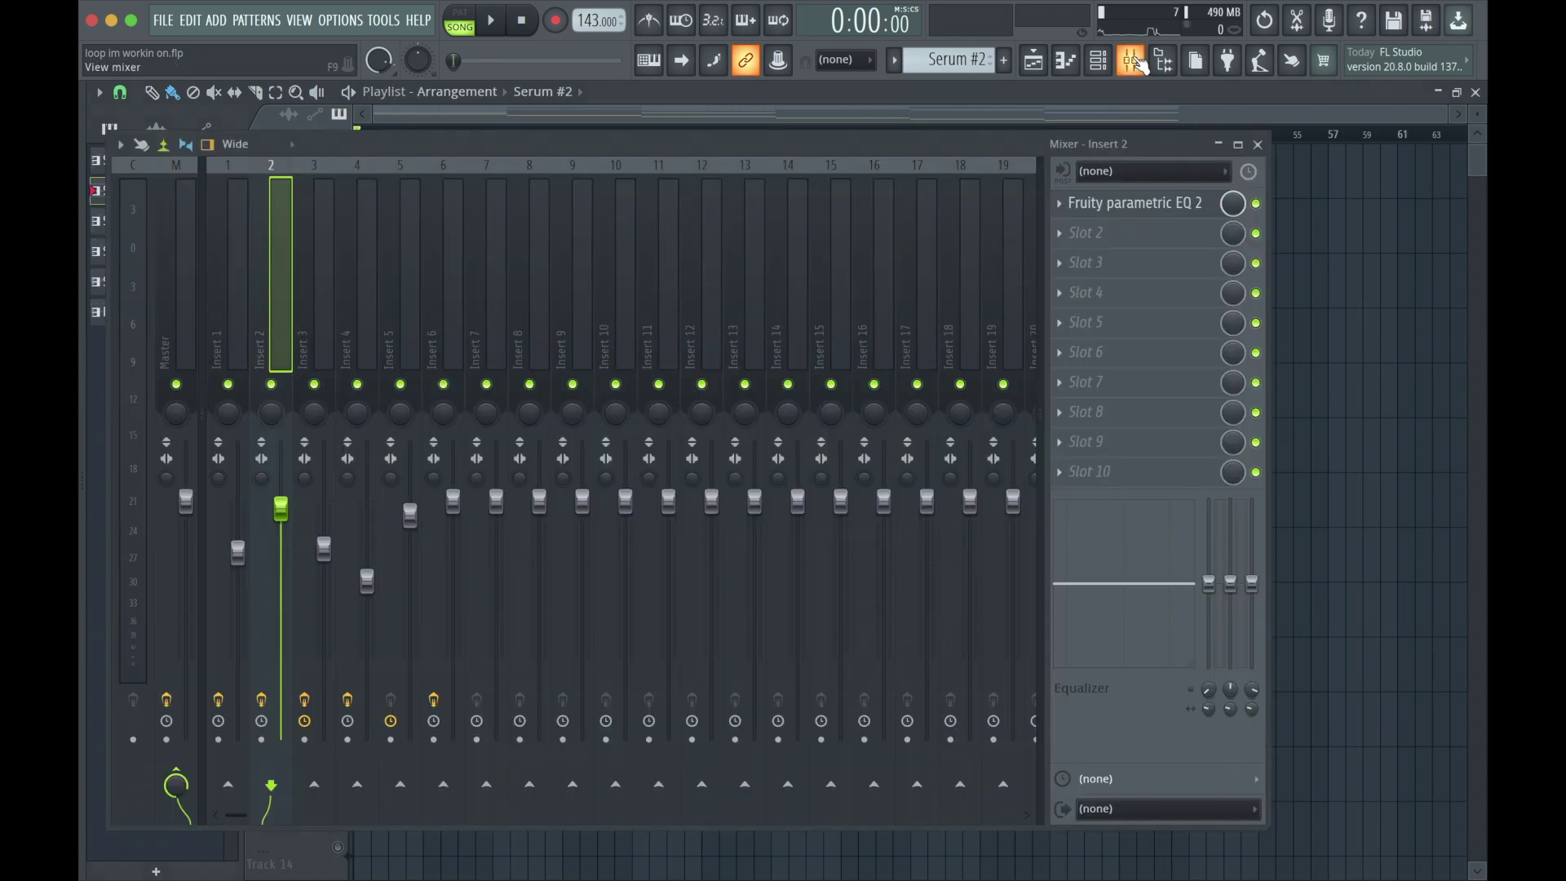
click(1100, 204)
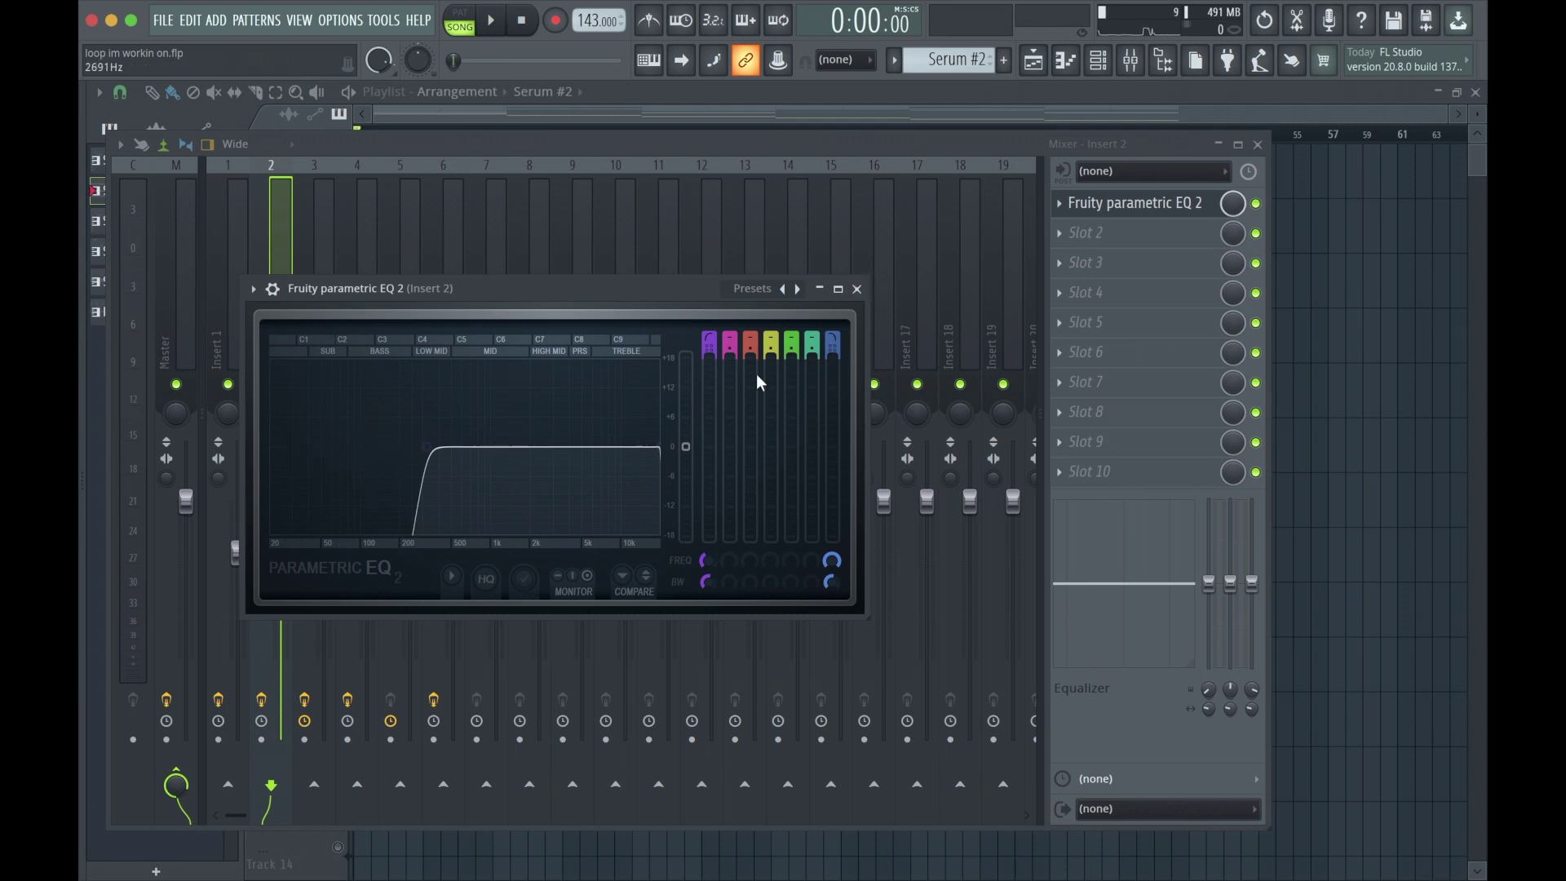
click(857, 288)
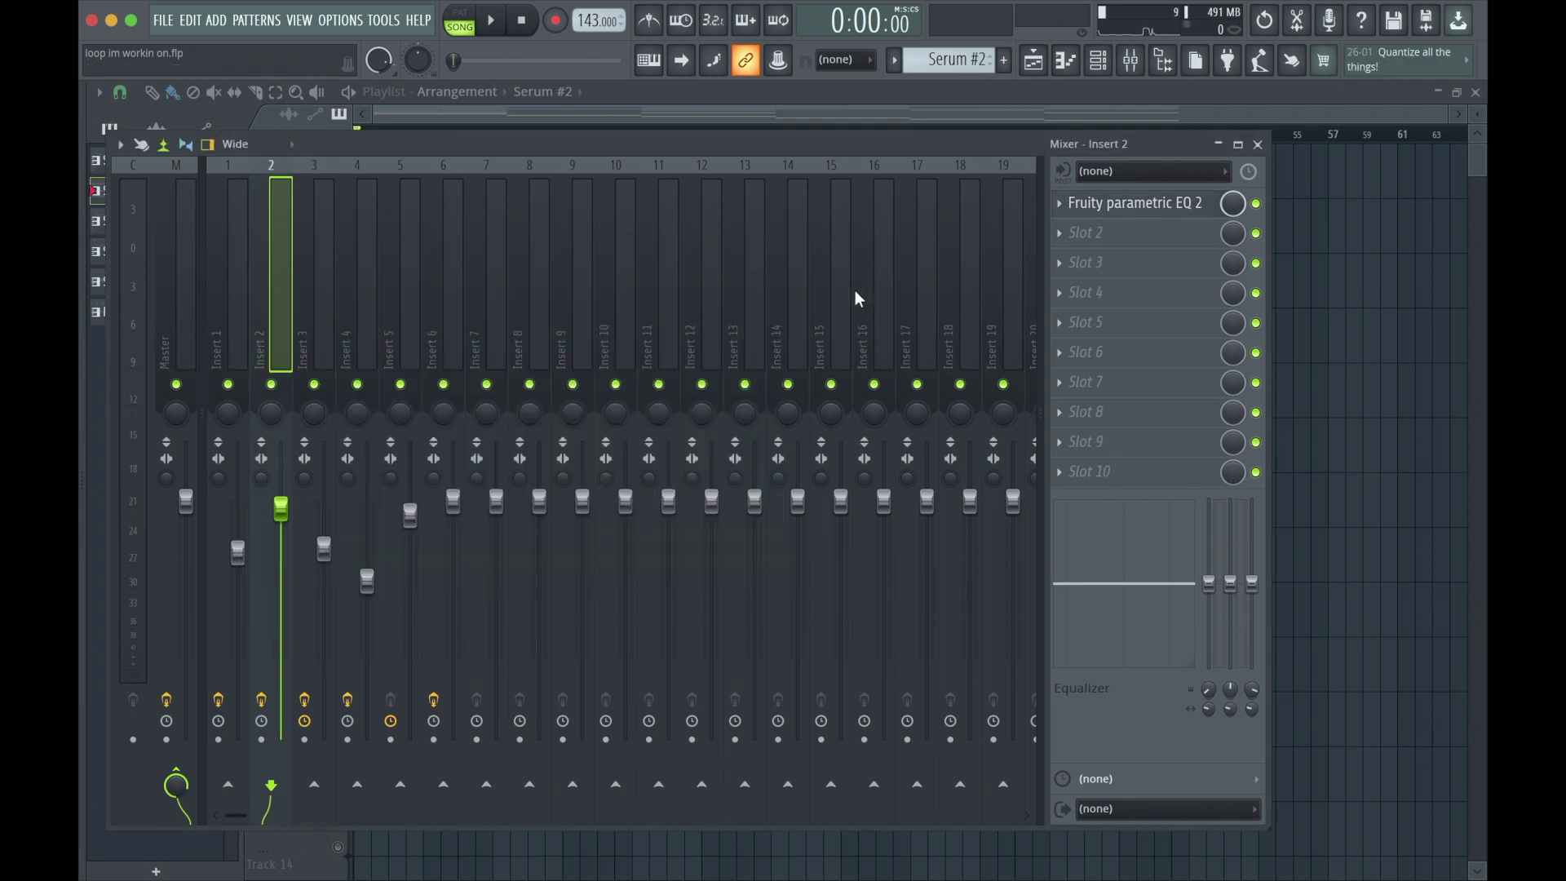
click(1260, 144)
Step: Open the Serum #4 synth and look through its 2k serum presets bank, keeping LD - basic, before returning to the playlist
click(1109, 75)
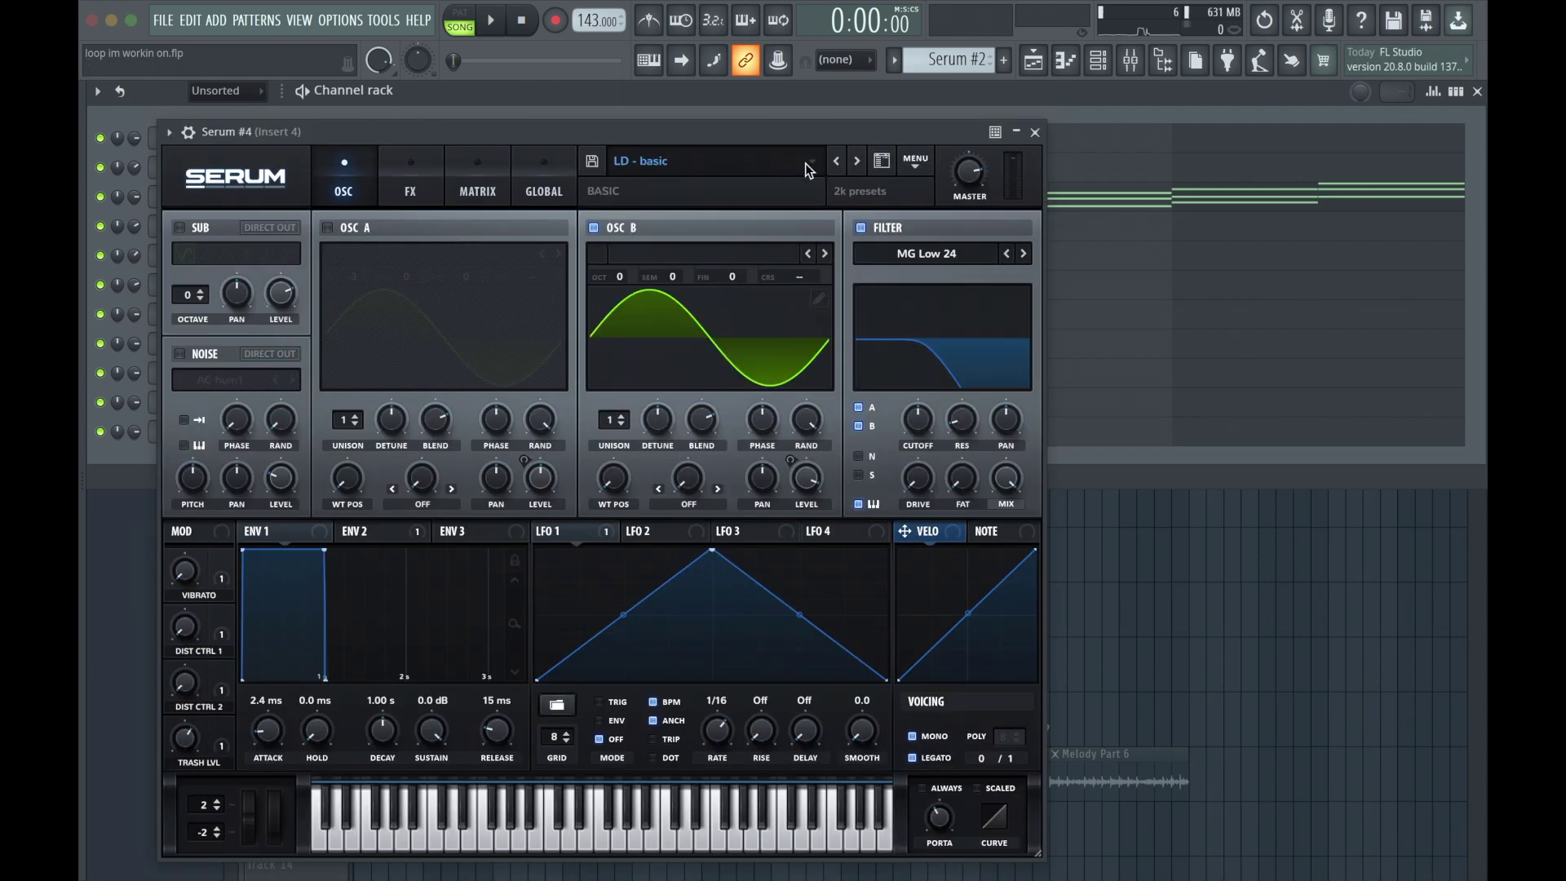
click(805, 163)
mouse_move(758, 191)
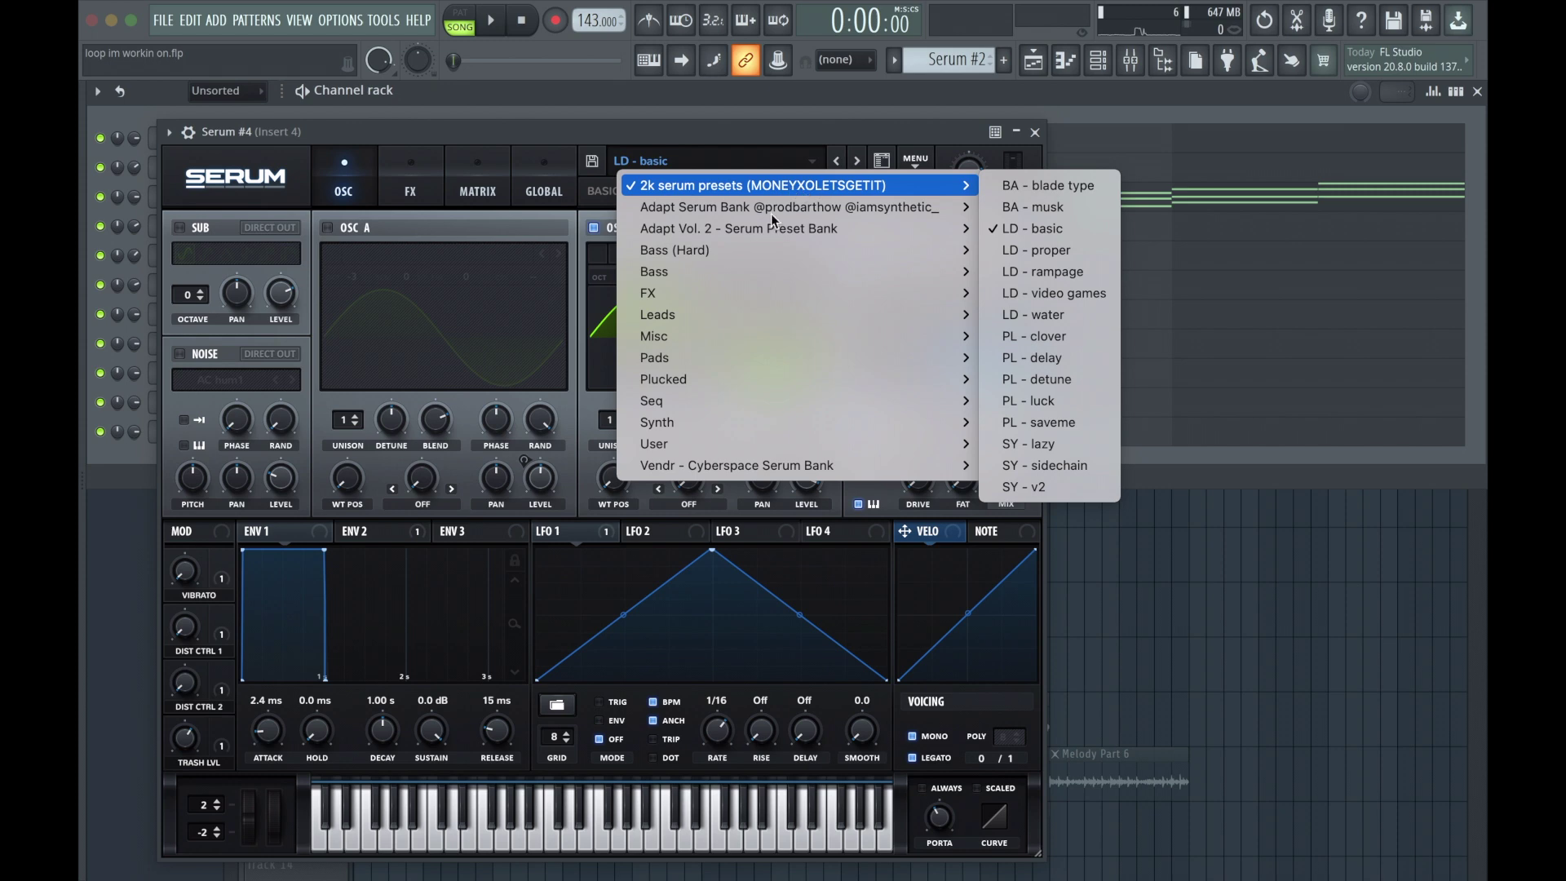
click(1044, 134)
click(1034, 132)
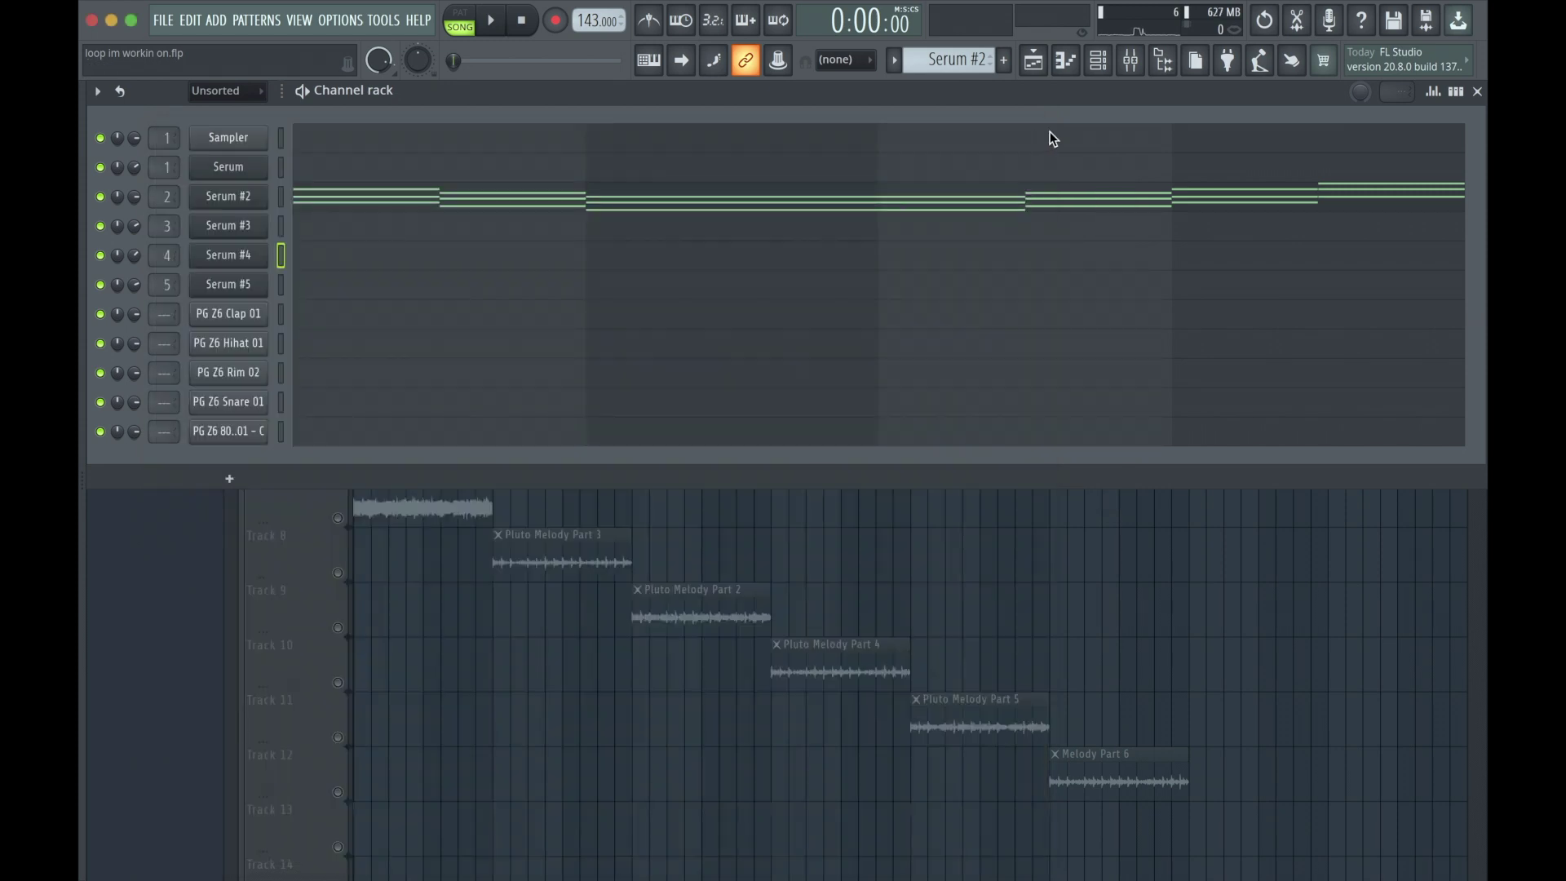
key(F5)
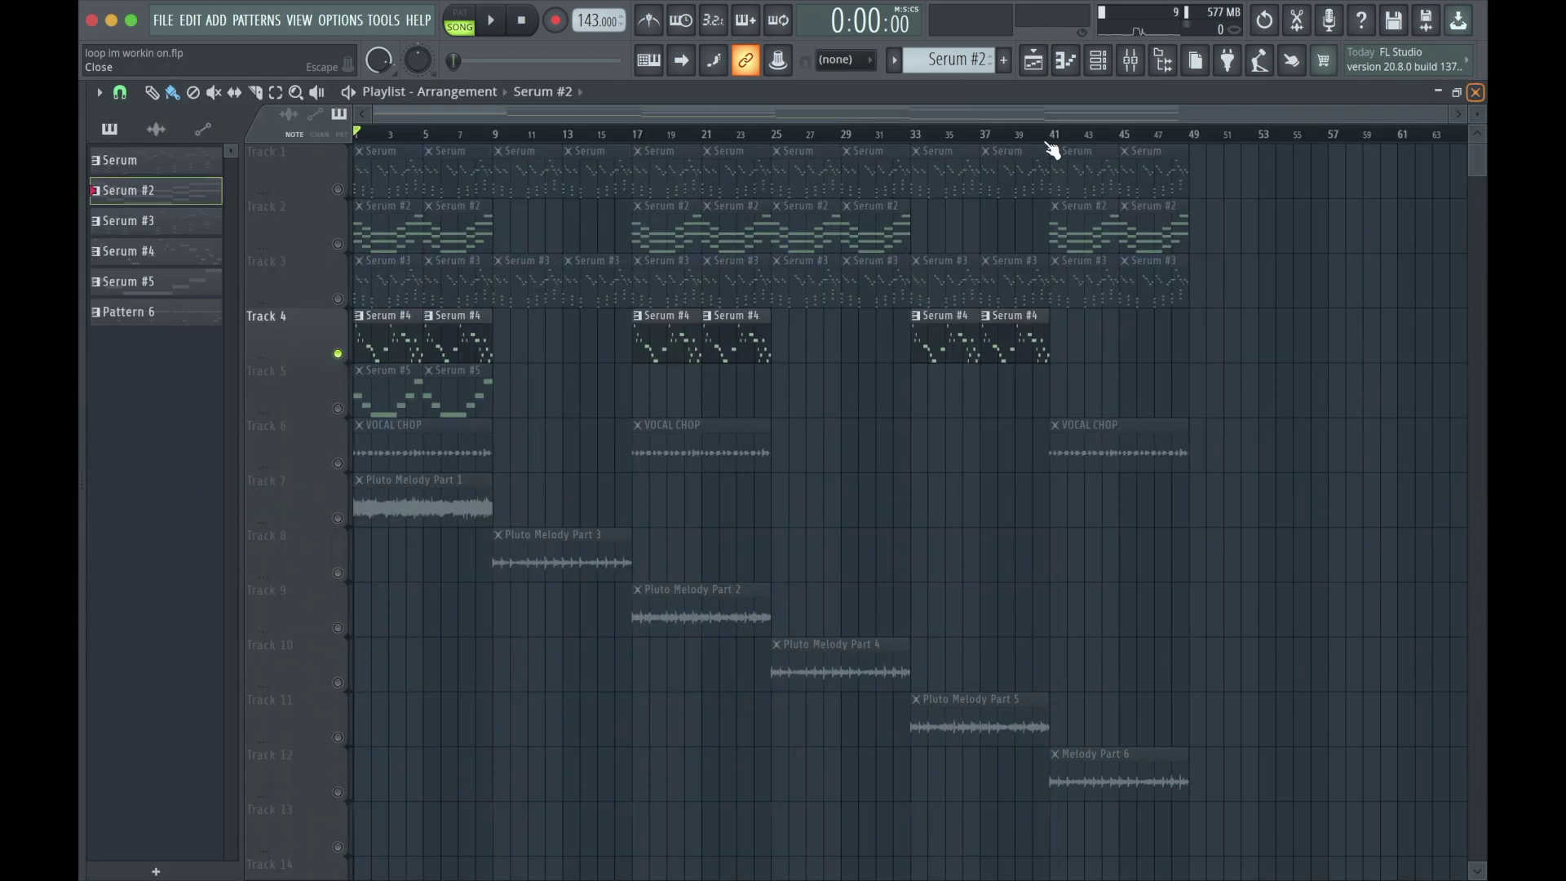
Step: Open the Track 4 Serum #4 pattern in the piano roll, play its melody through and return to the playlist
double_click(382, 349)
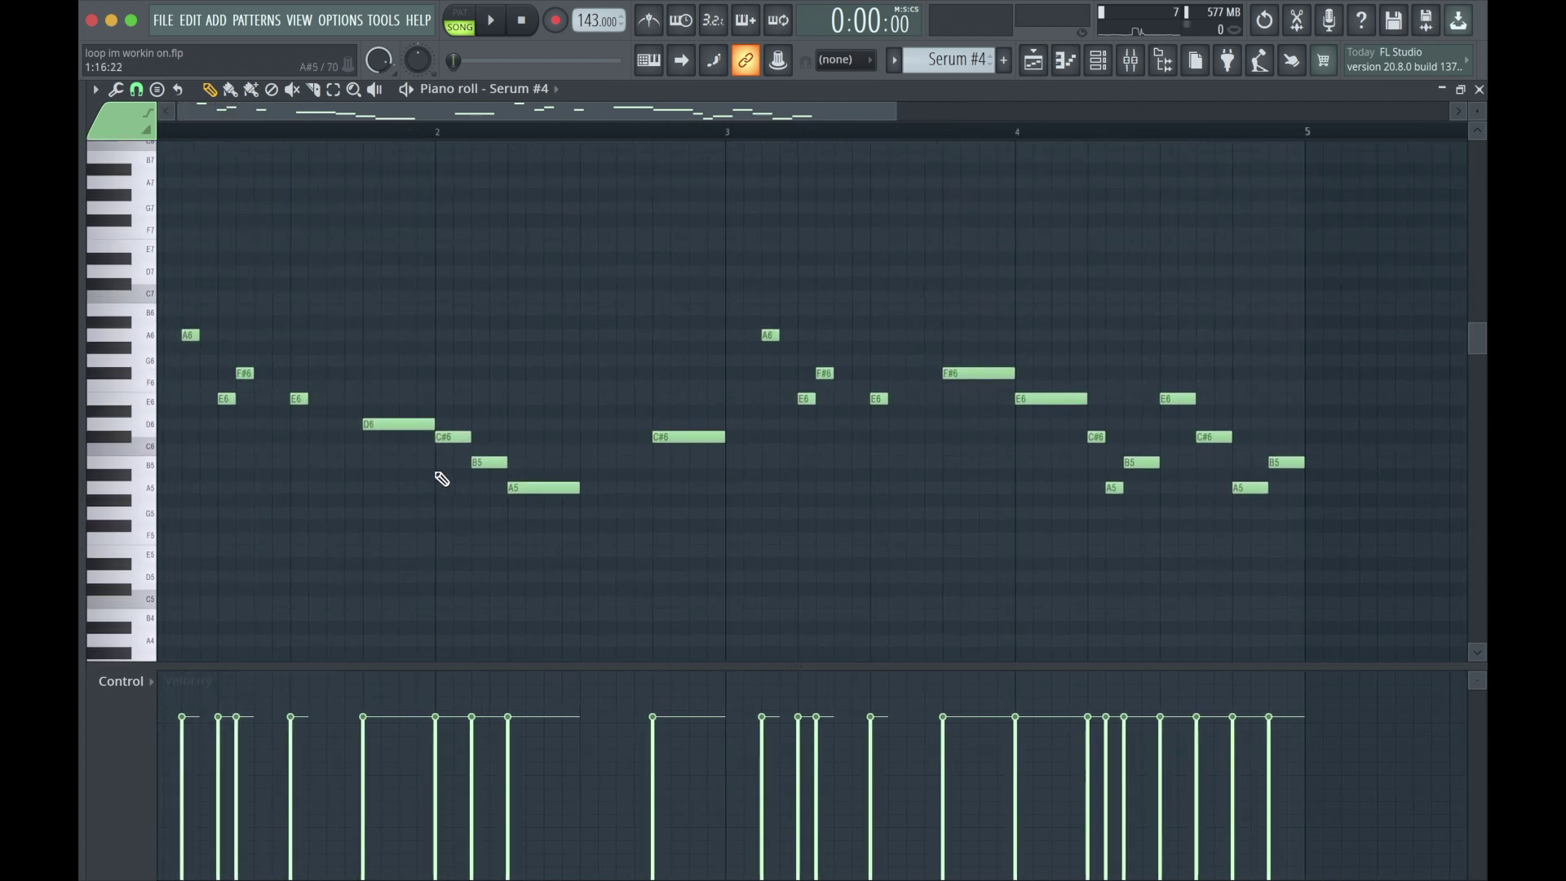
key(space)
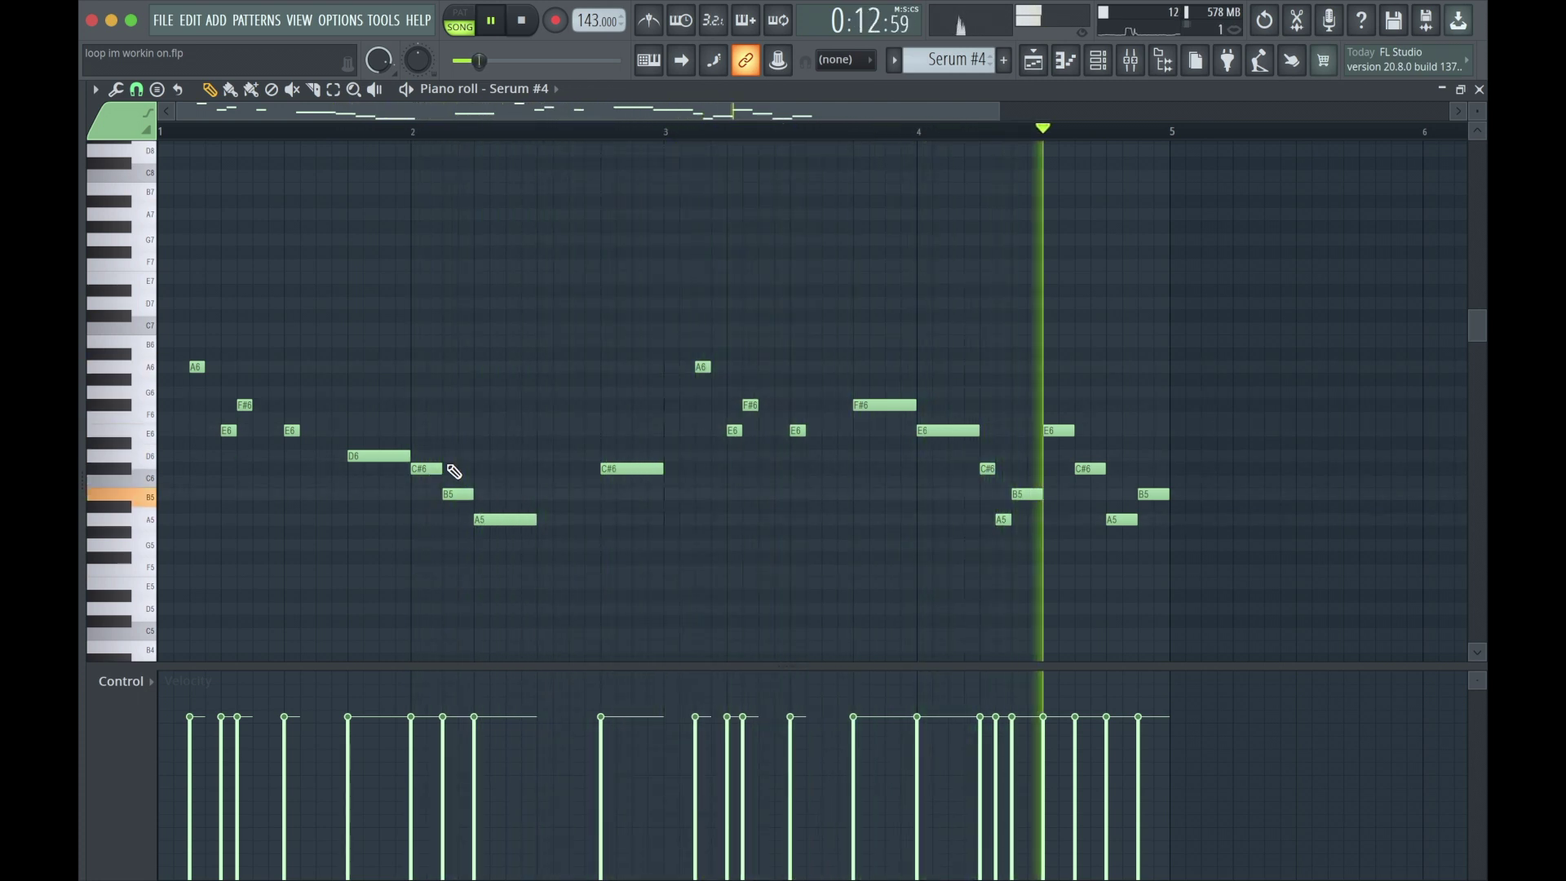
key(space)
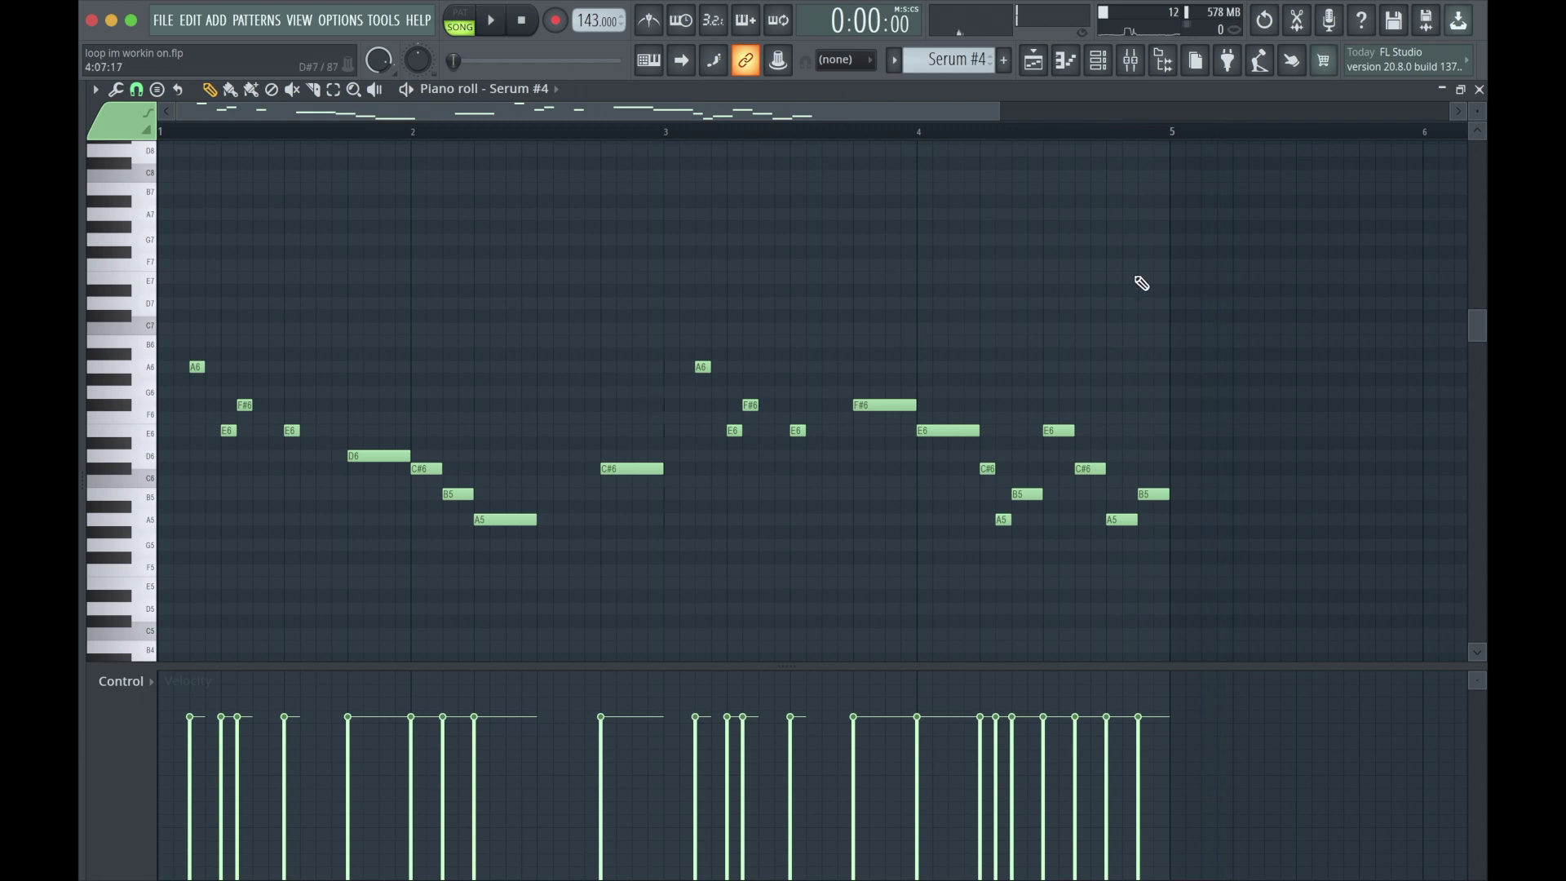
click(1479, 89)
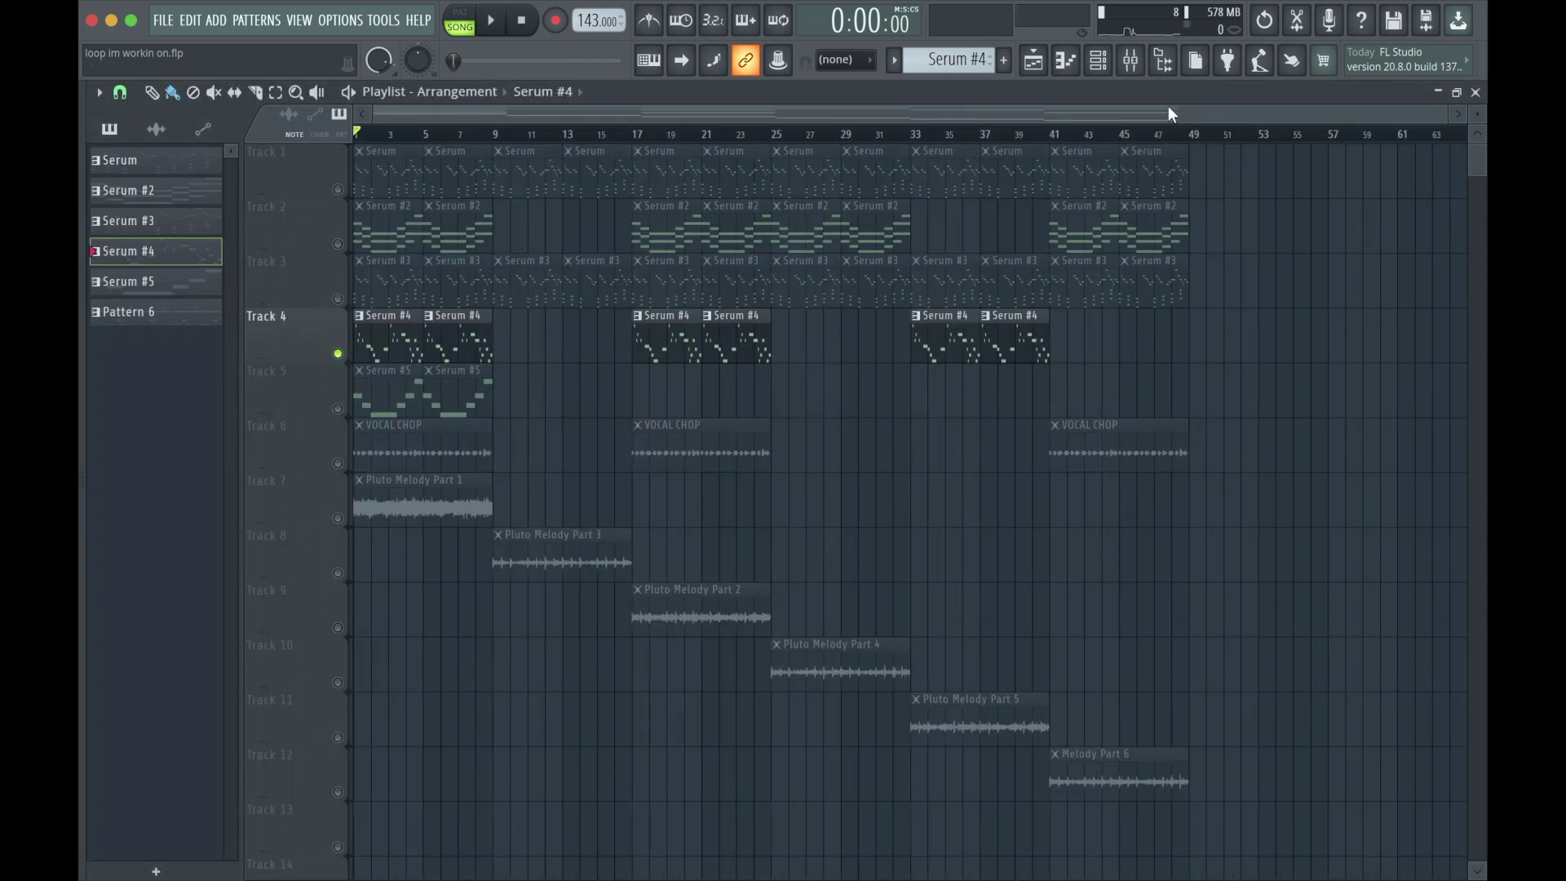
Step: Inspect Fruity parametric EQ 2 on mixer Insert 4 while playing the Serum #4 part
click(1131, 61)
click(1257, 145)
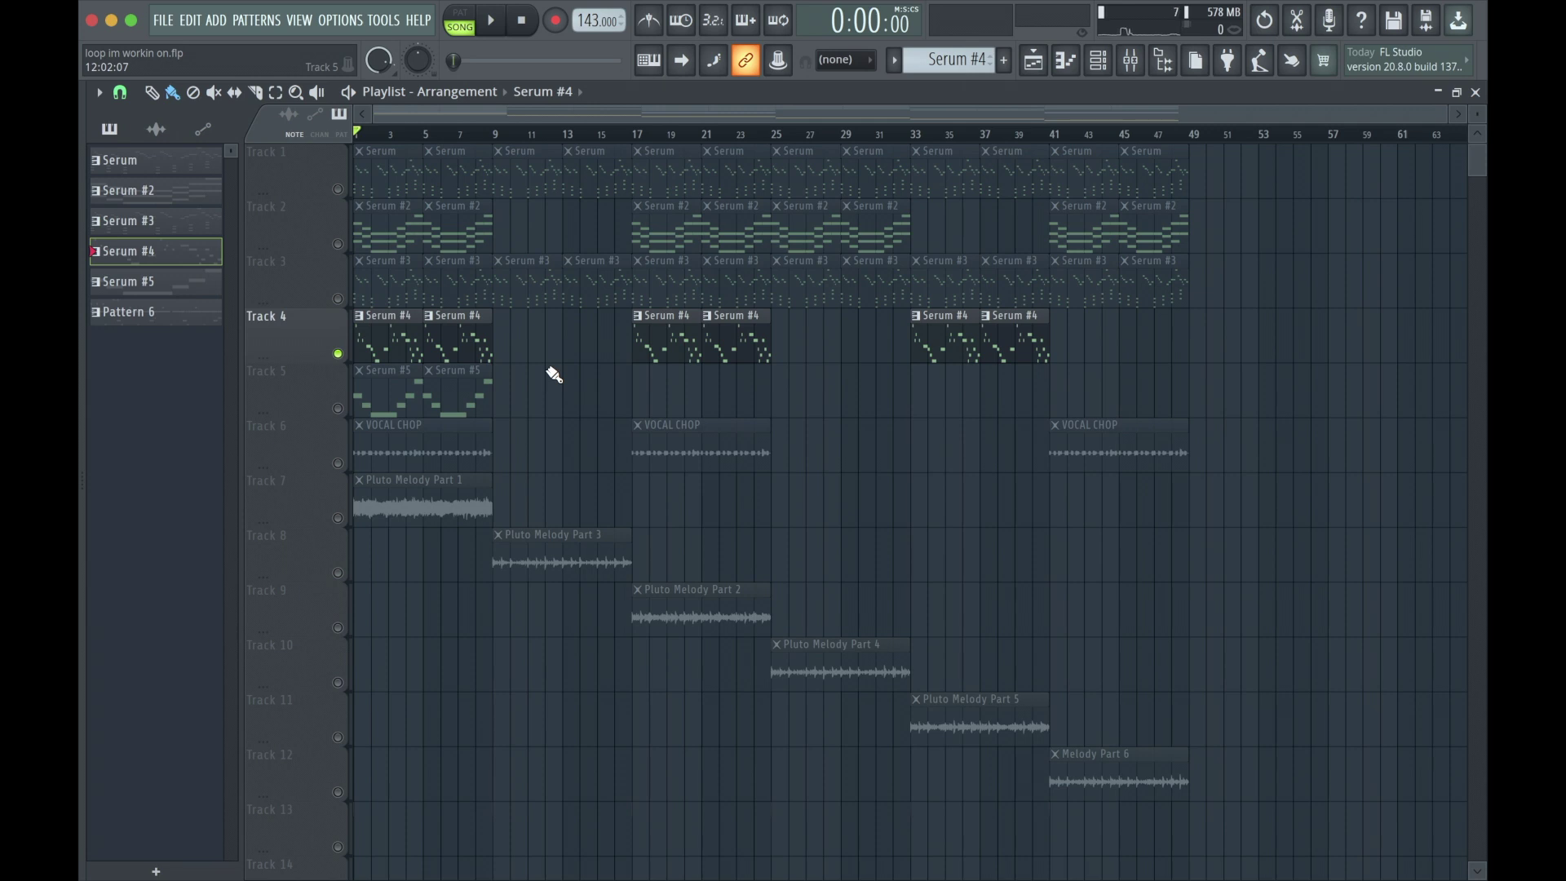
click(1142, 70)
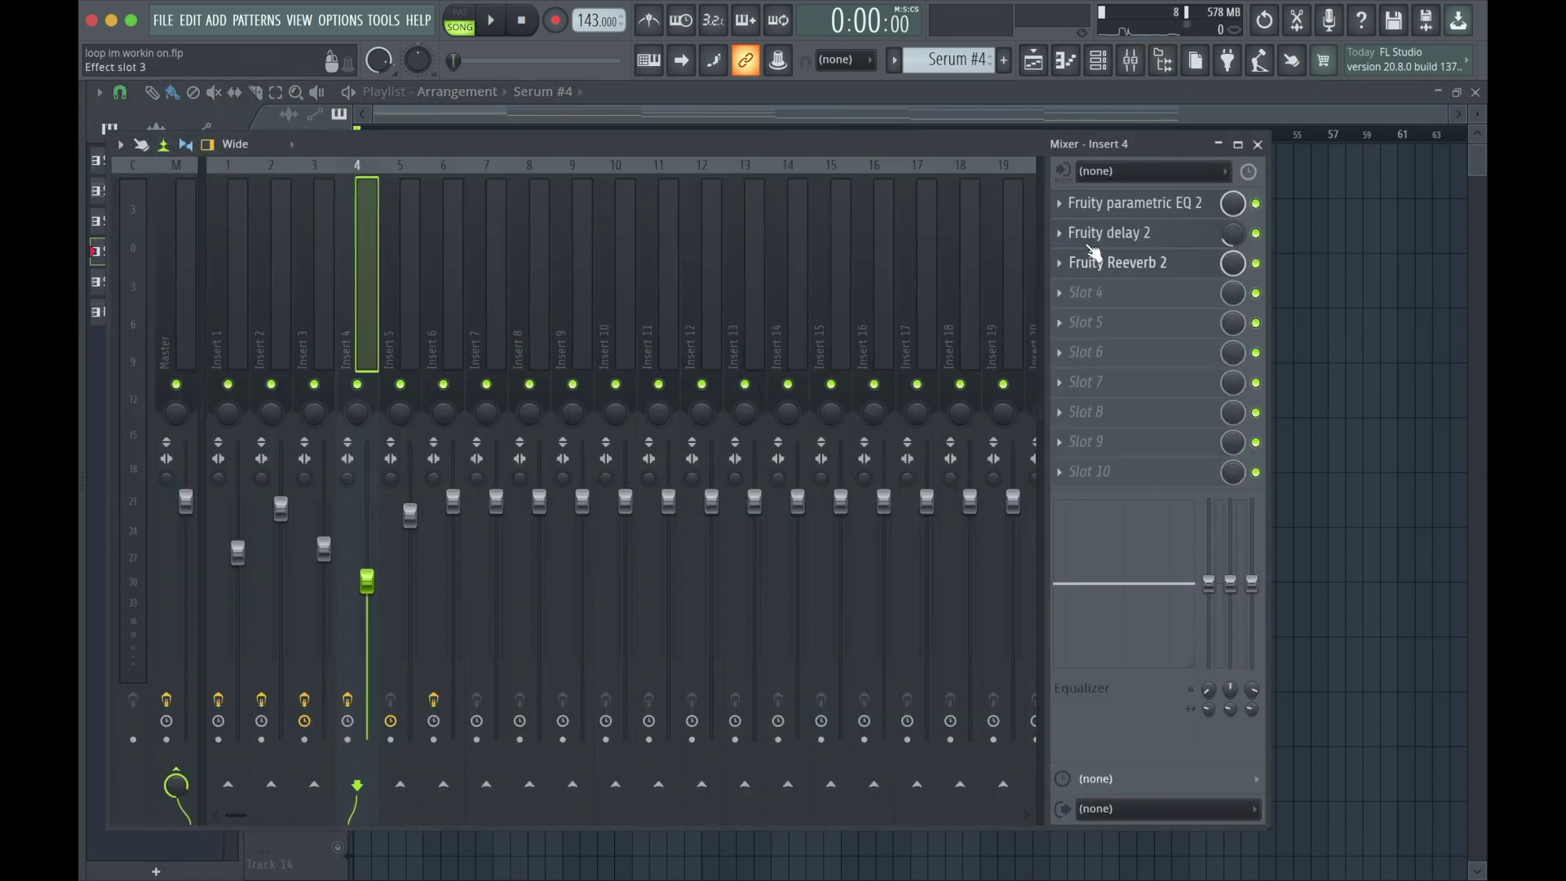
click(1123, 211)
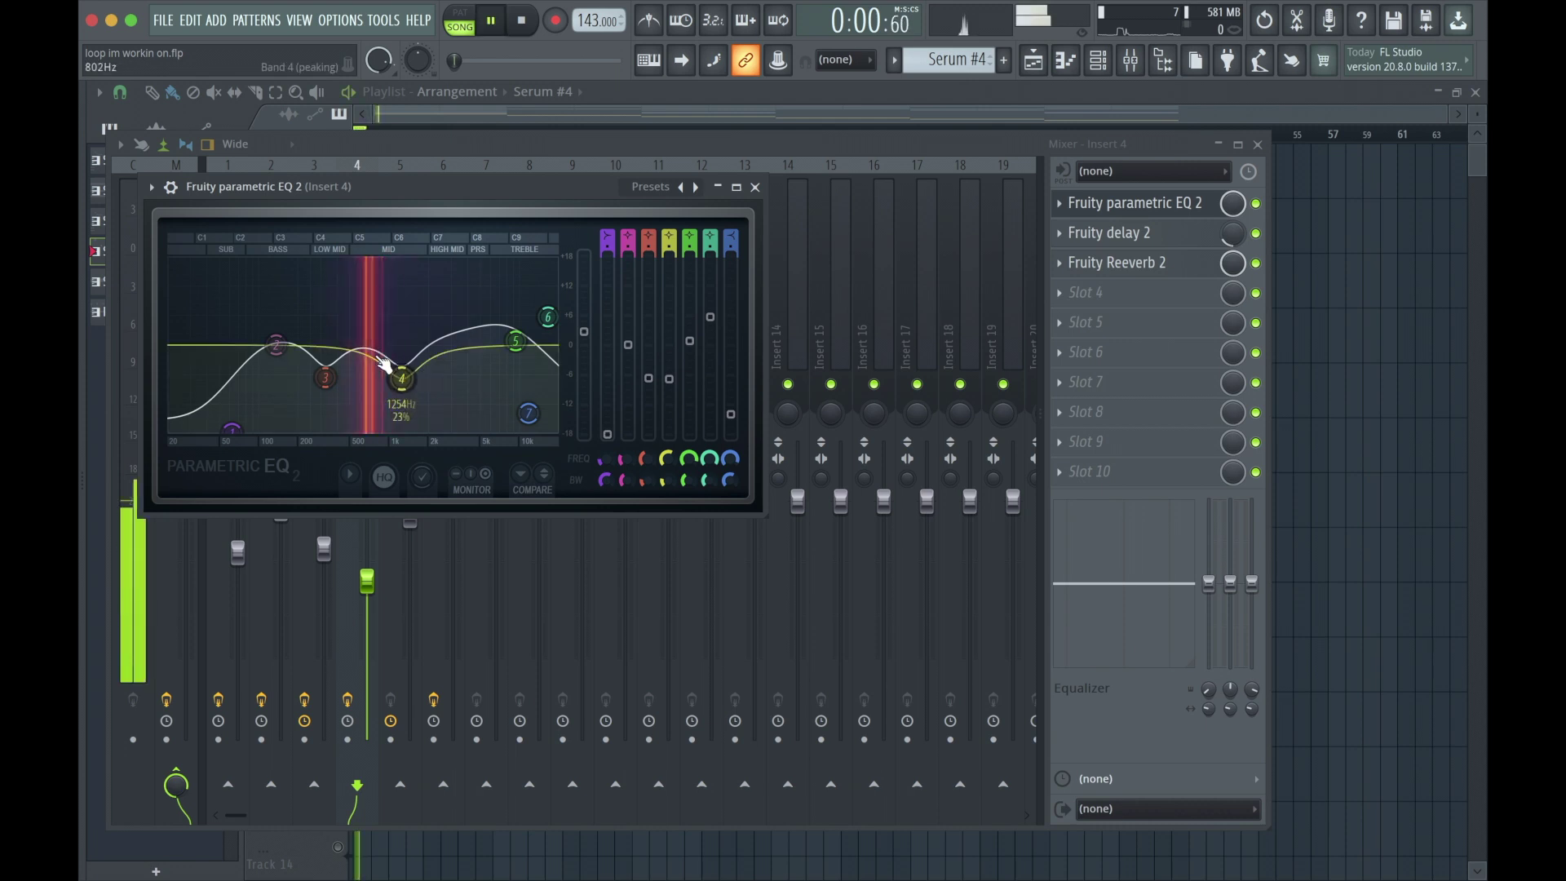
key(space)
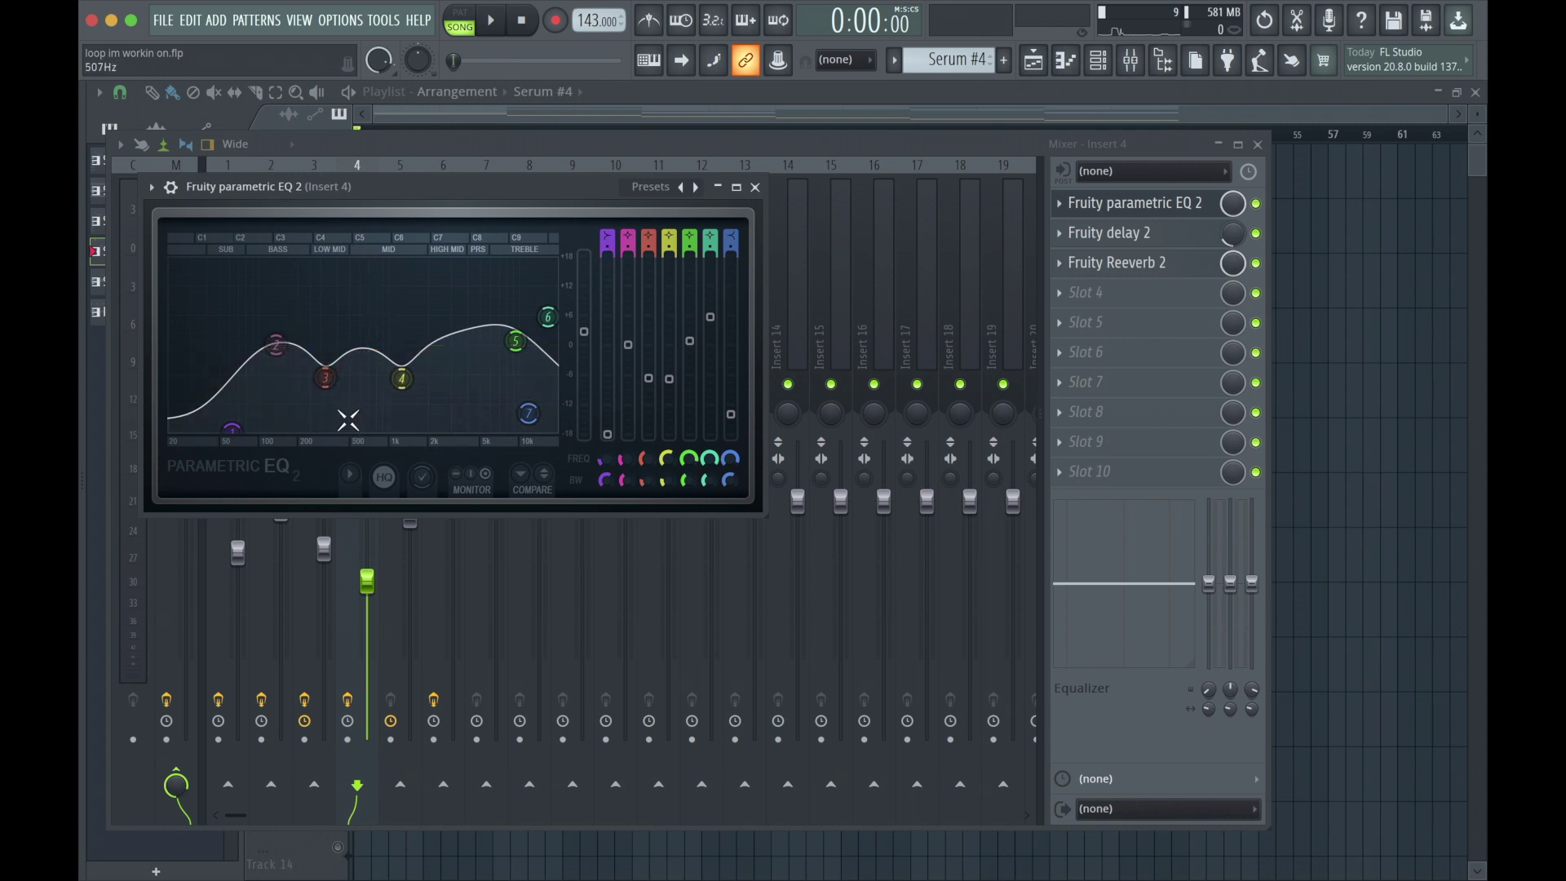
click(754, 186)
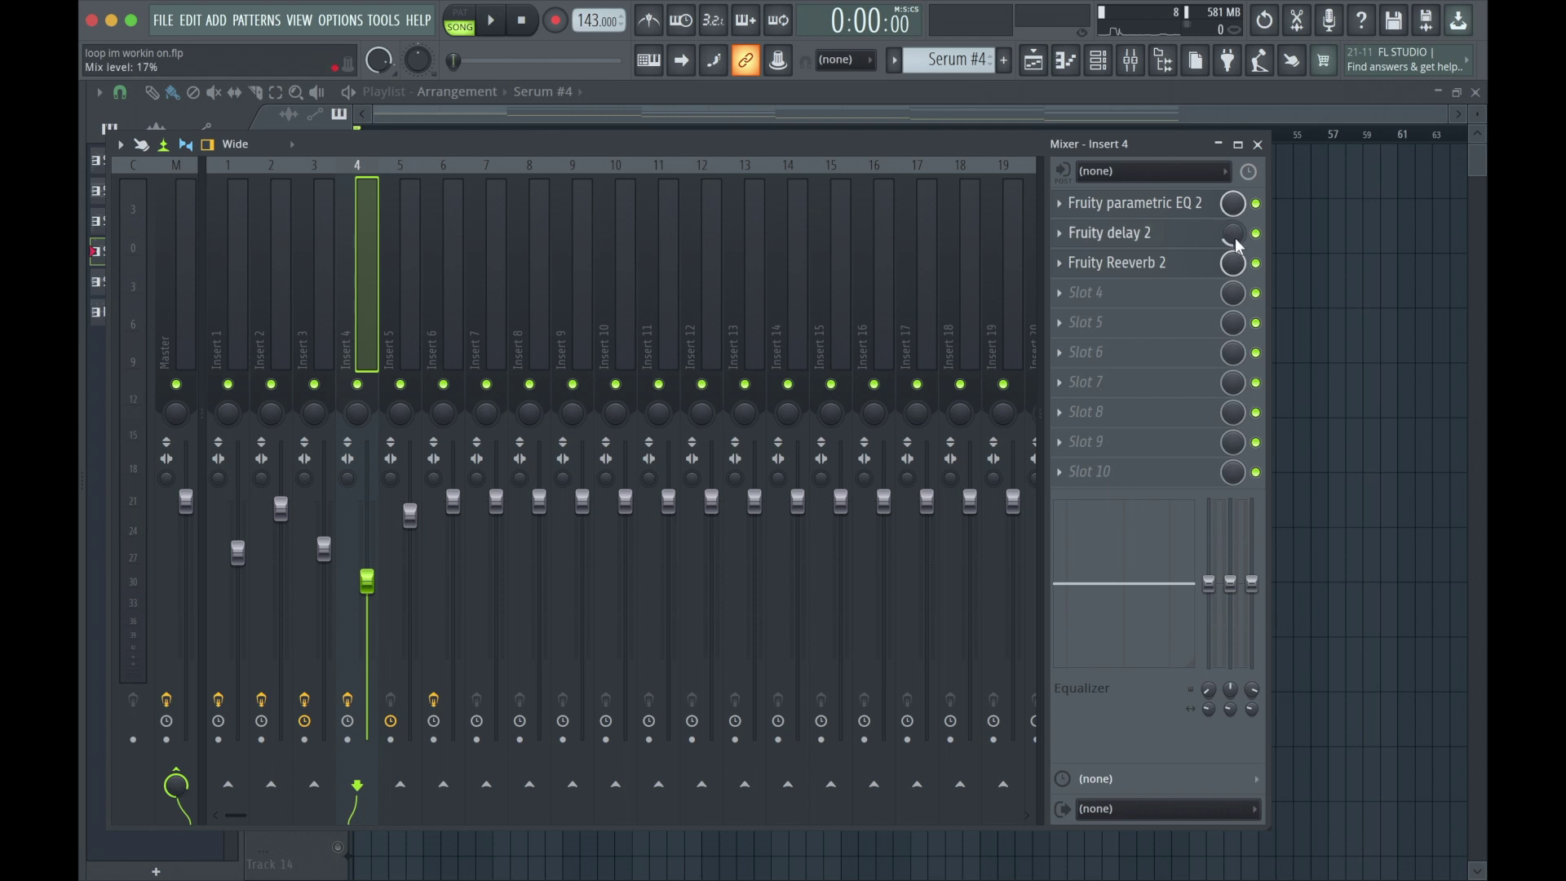
Step: Inspect Fruity Reeverb 2 on mixer Insert 4 and close the mixer
click(1137, 265)
click(744, 232)
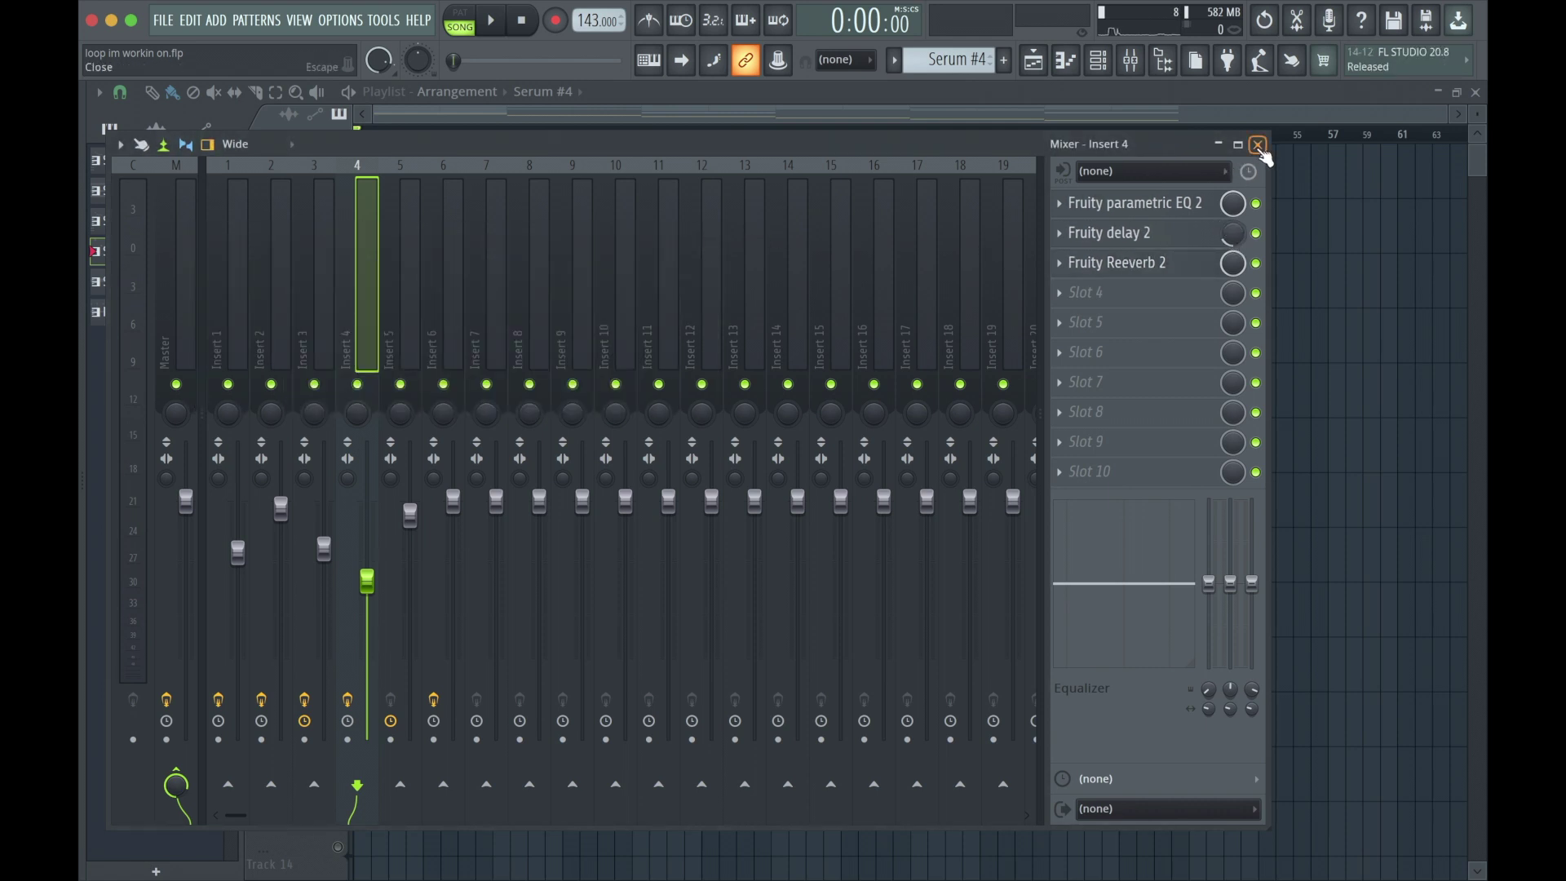
click(1259, 144)
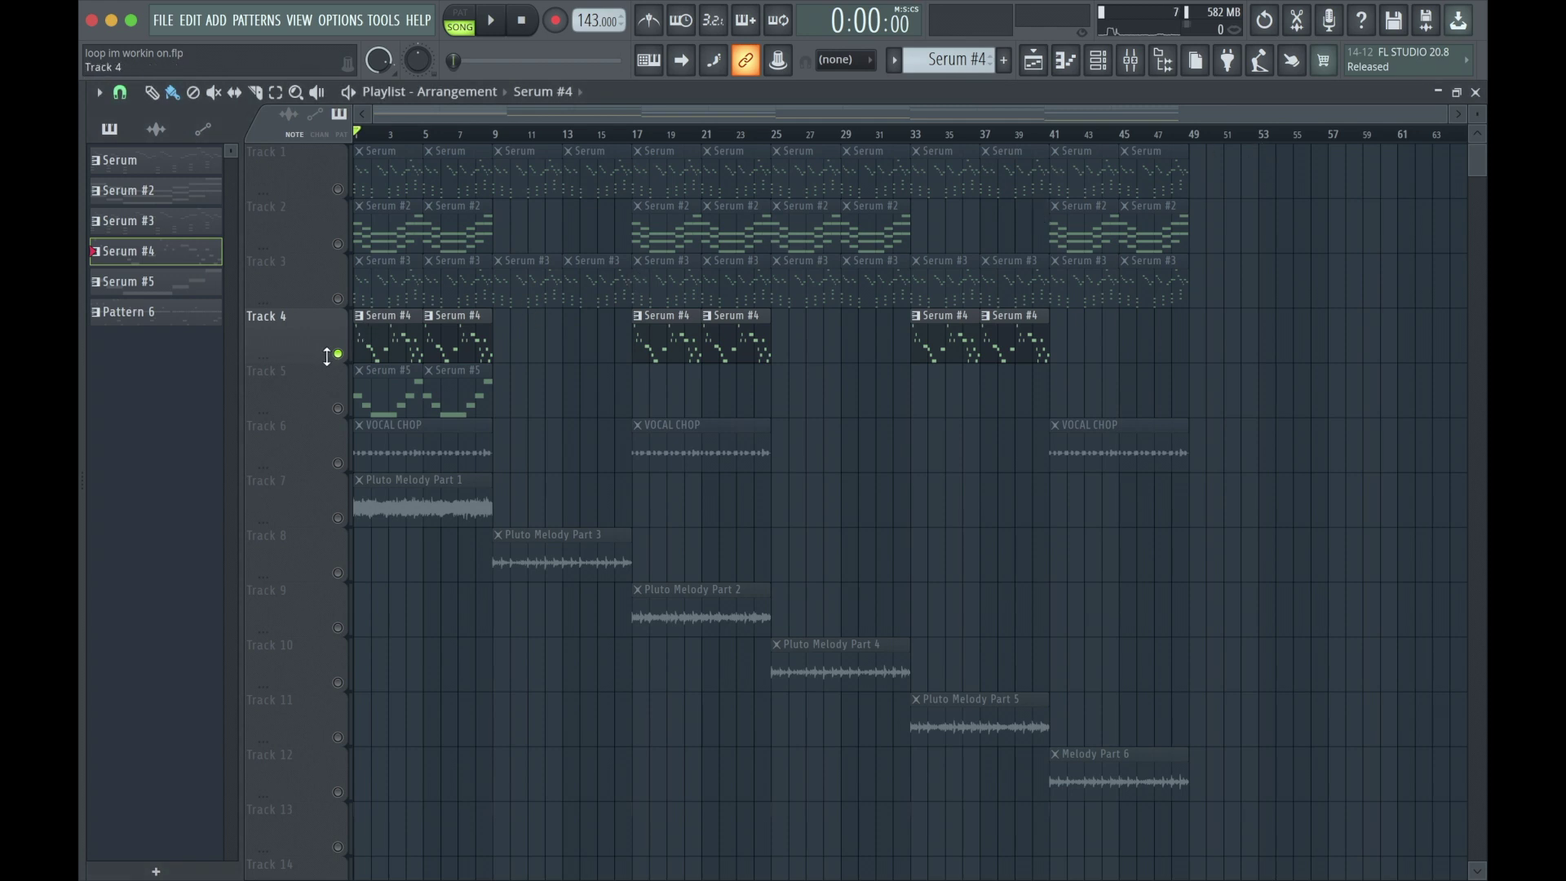
Step: Mute Track 4, unmute Track 6 and play its first VOCAL CHOP clip in the playlist
click(337, 354)
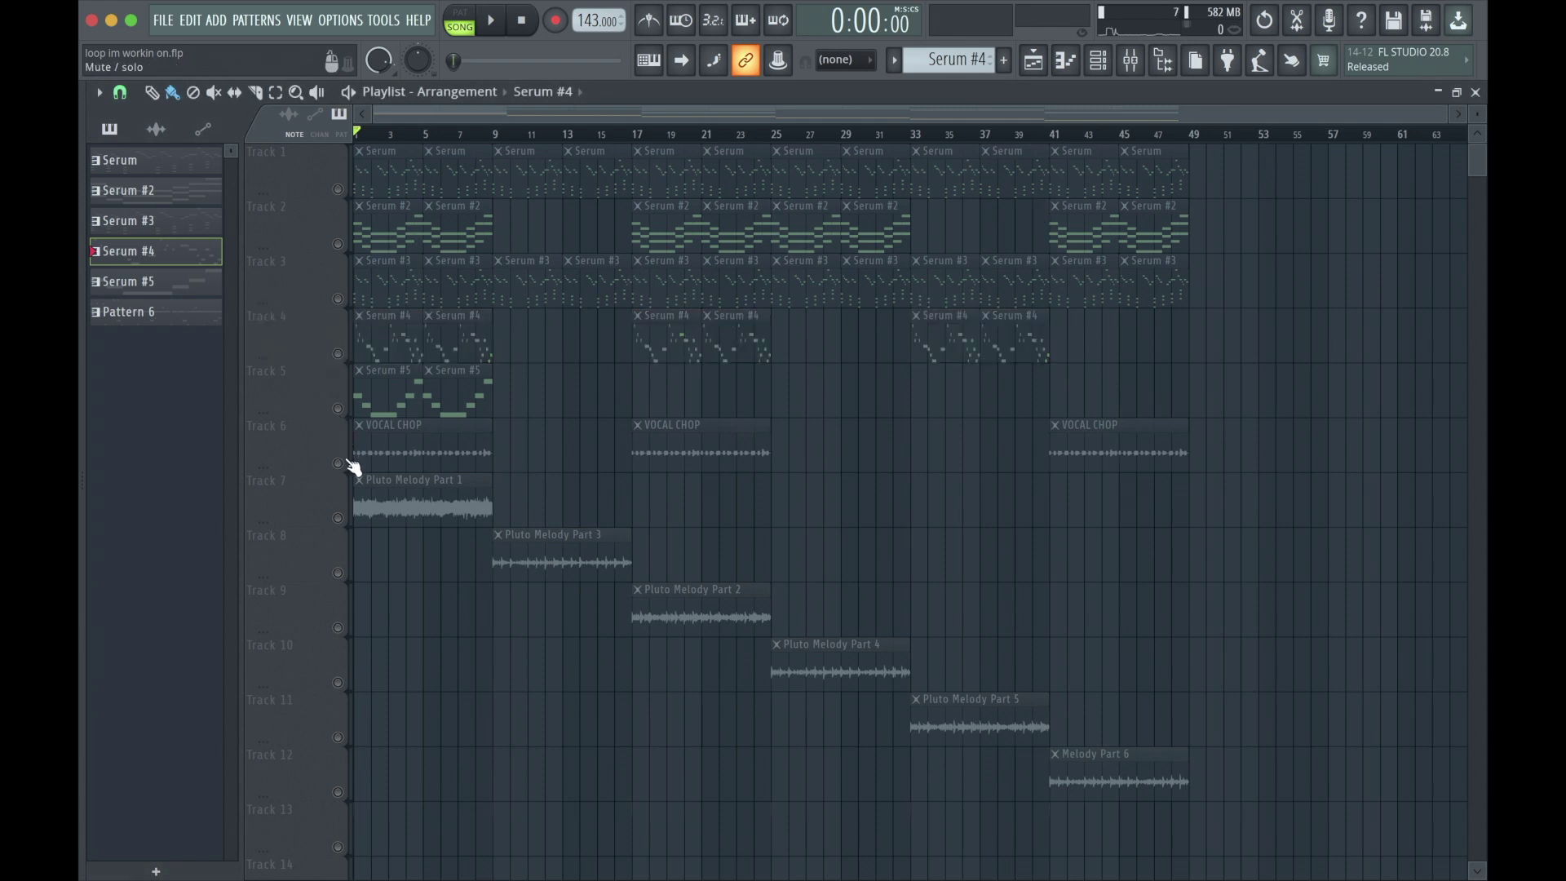
click(339, 463)
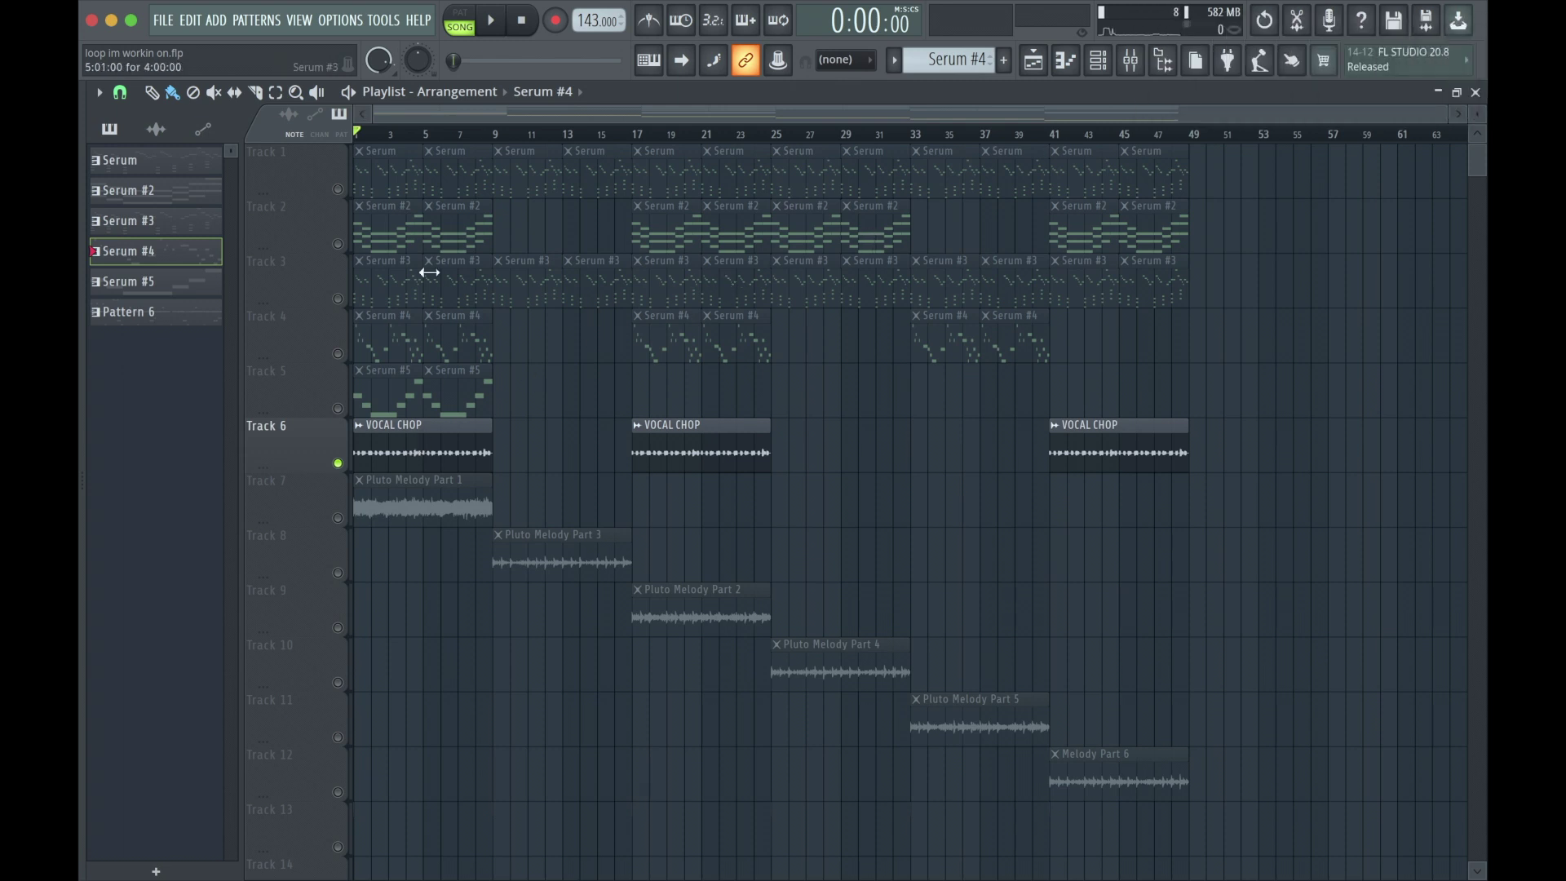
scroll(429, 272, up, 1)
scroll(429, 273, up, 1)
scroll(429, 273, up, 4)
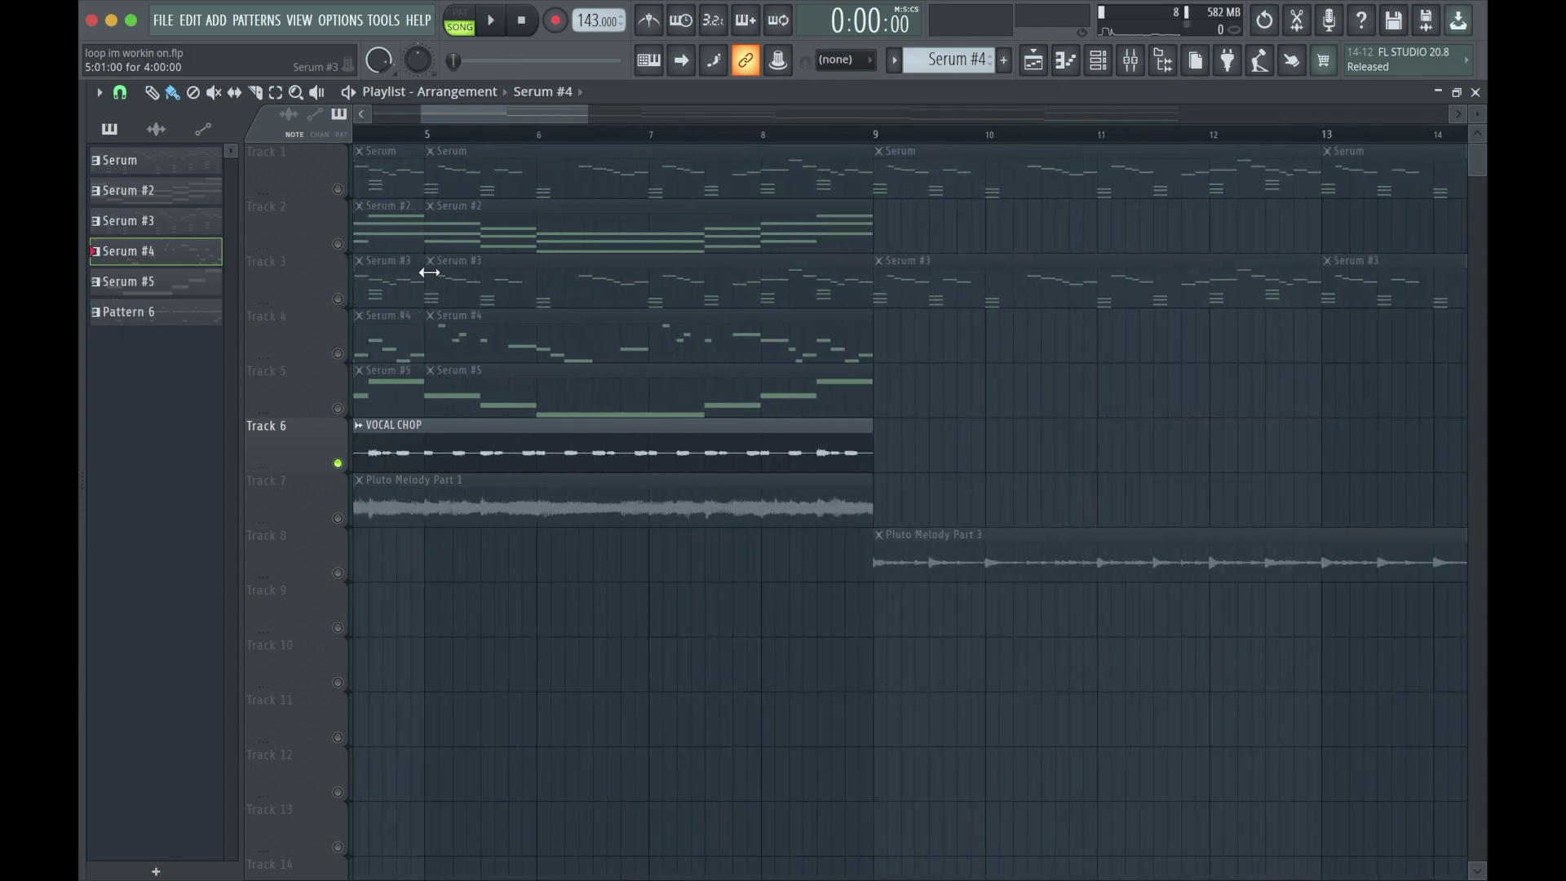
scroll(617, 324, down, 1)
scroll(616, 324, down, 1)
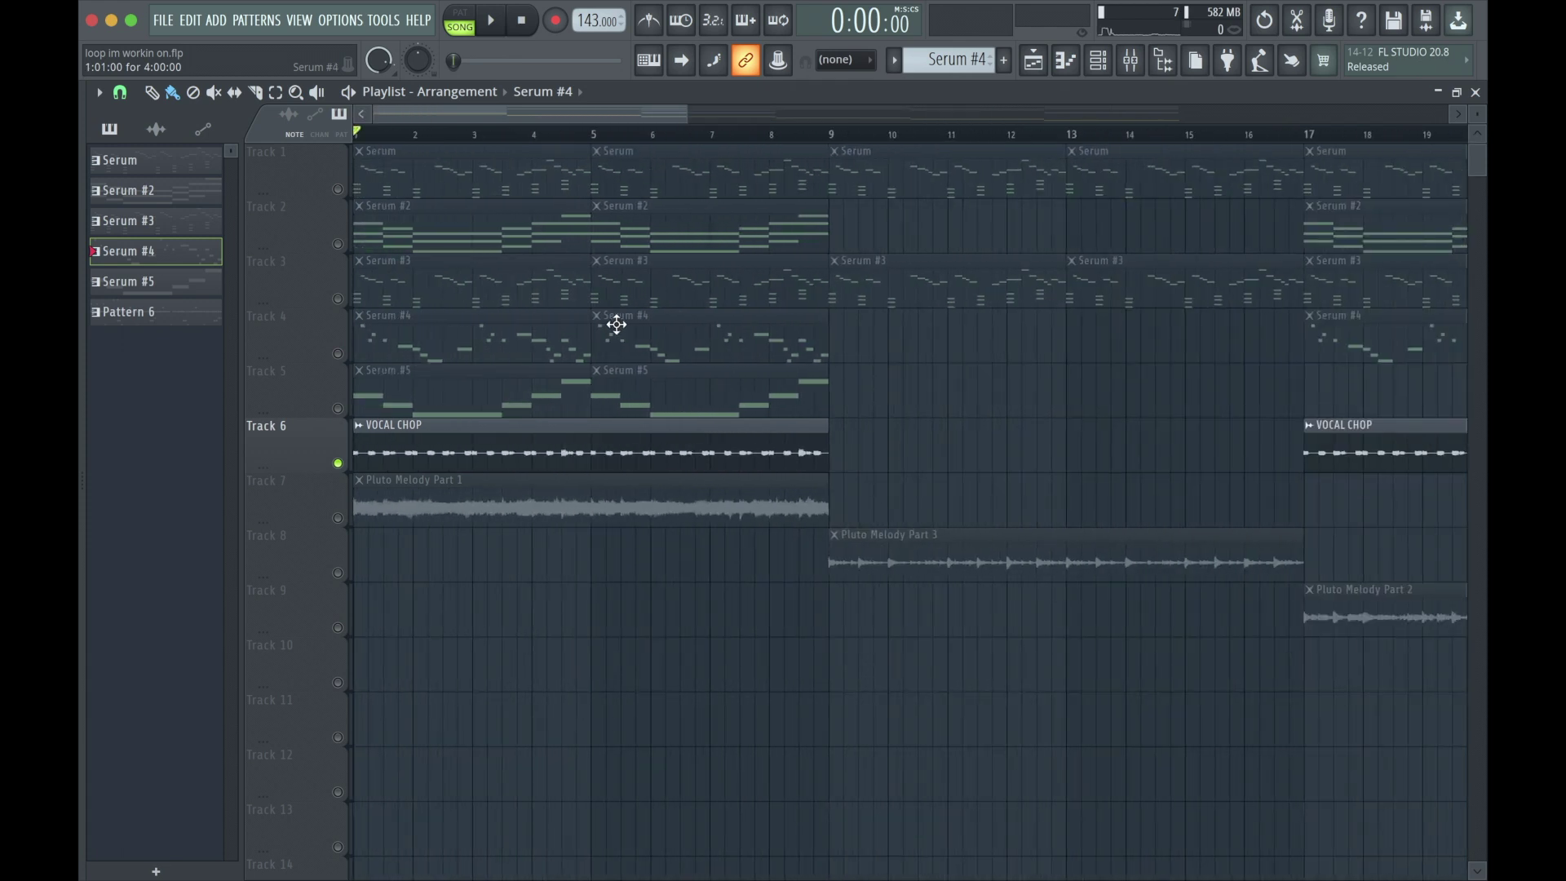
key(space)
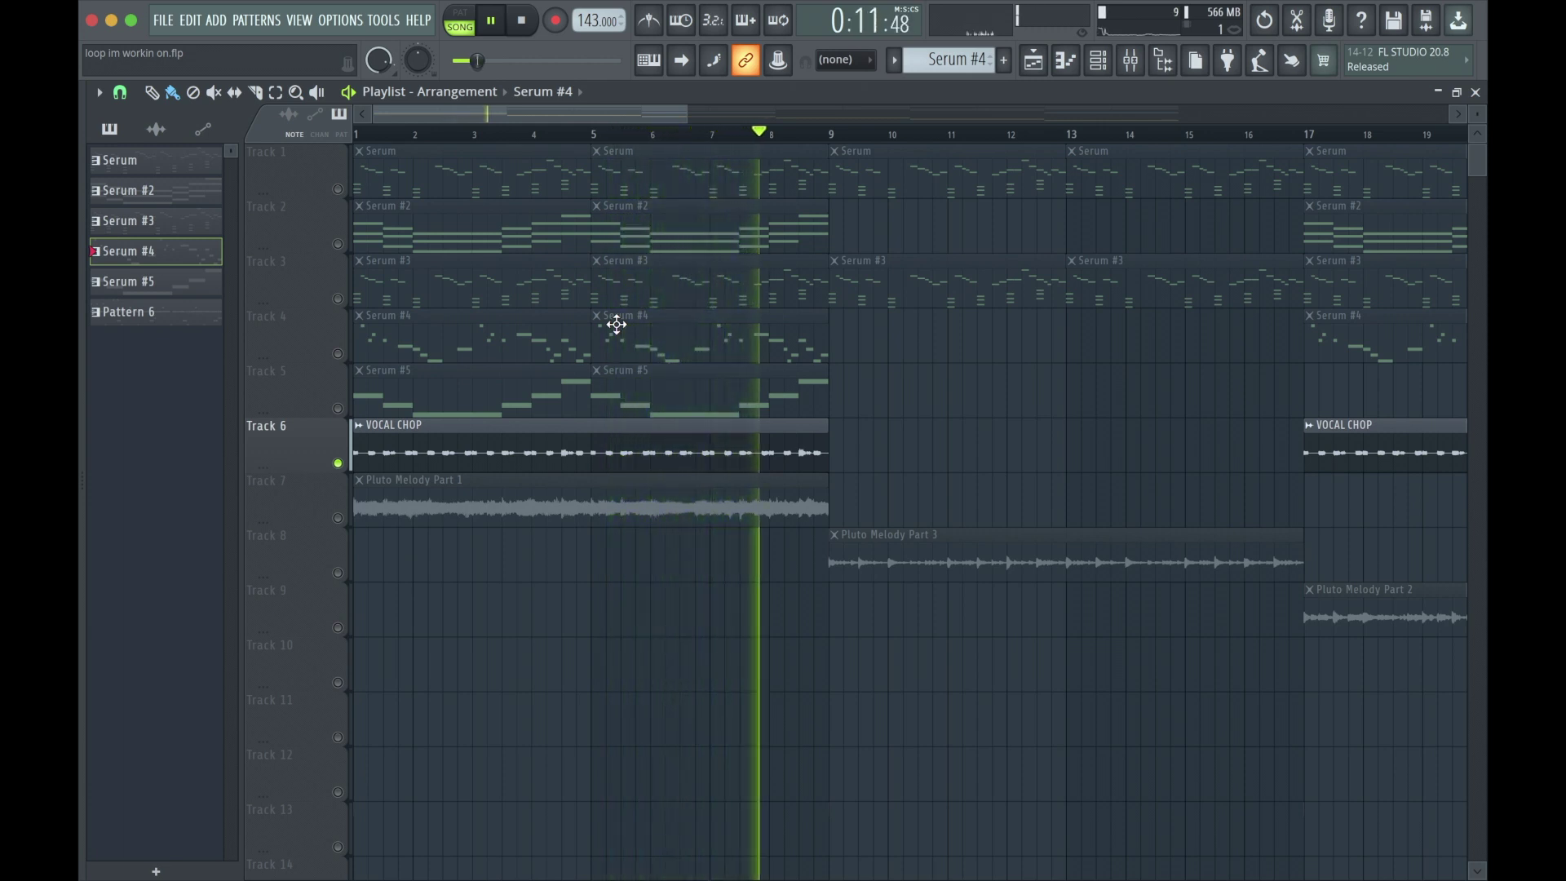
key(space)
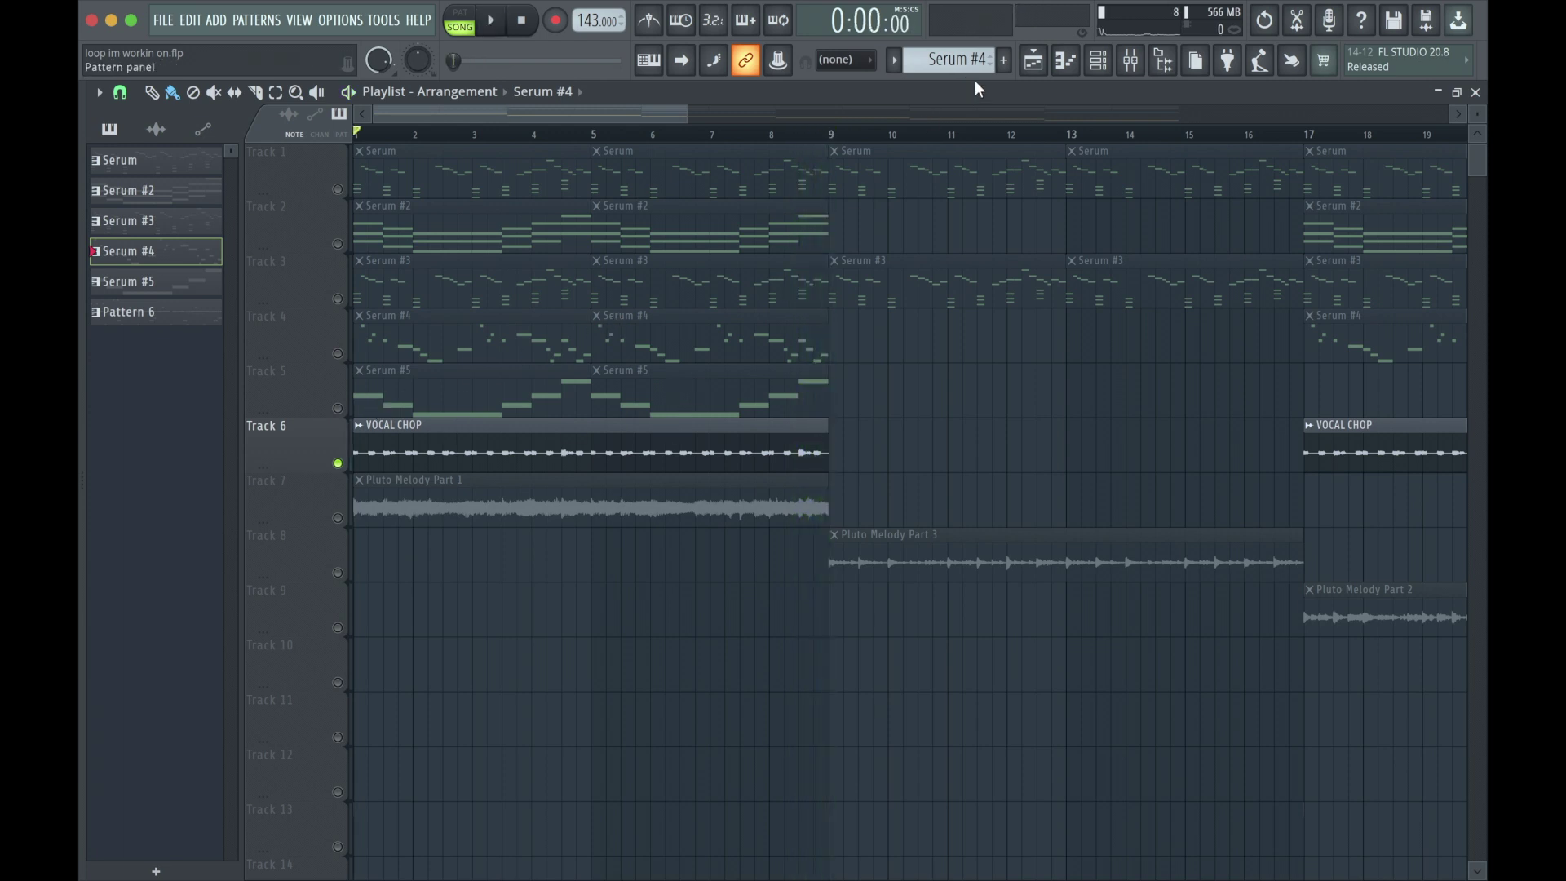
Step: Open the mixer, play the vocal chop to find its channel and inspect Fruity parametric EQ 2 on Insert 6
click(1131, 60)
key(space)
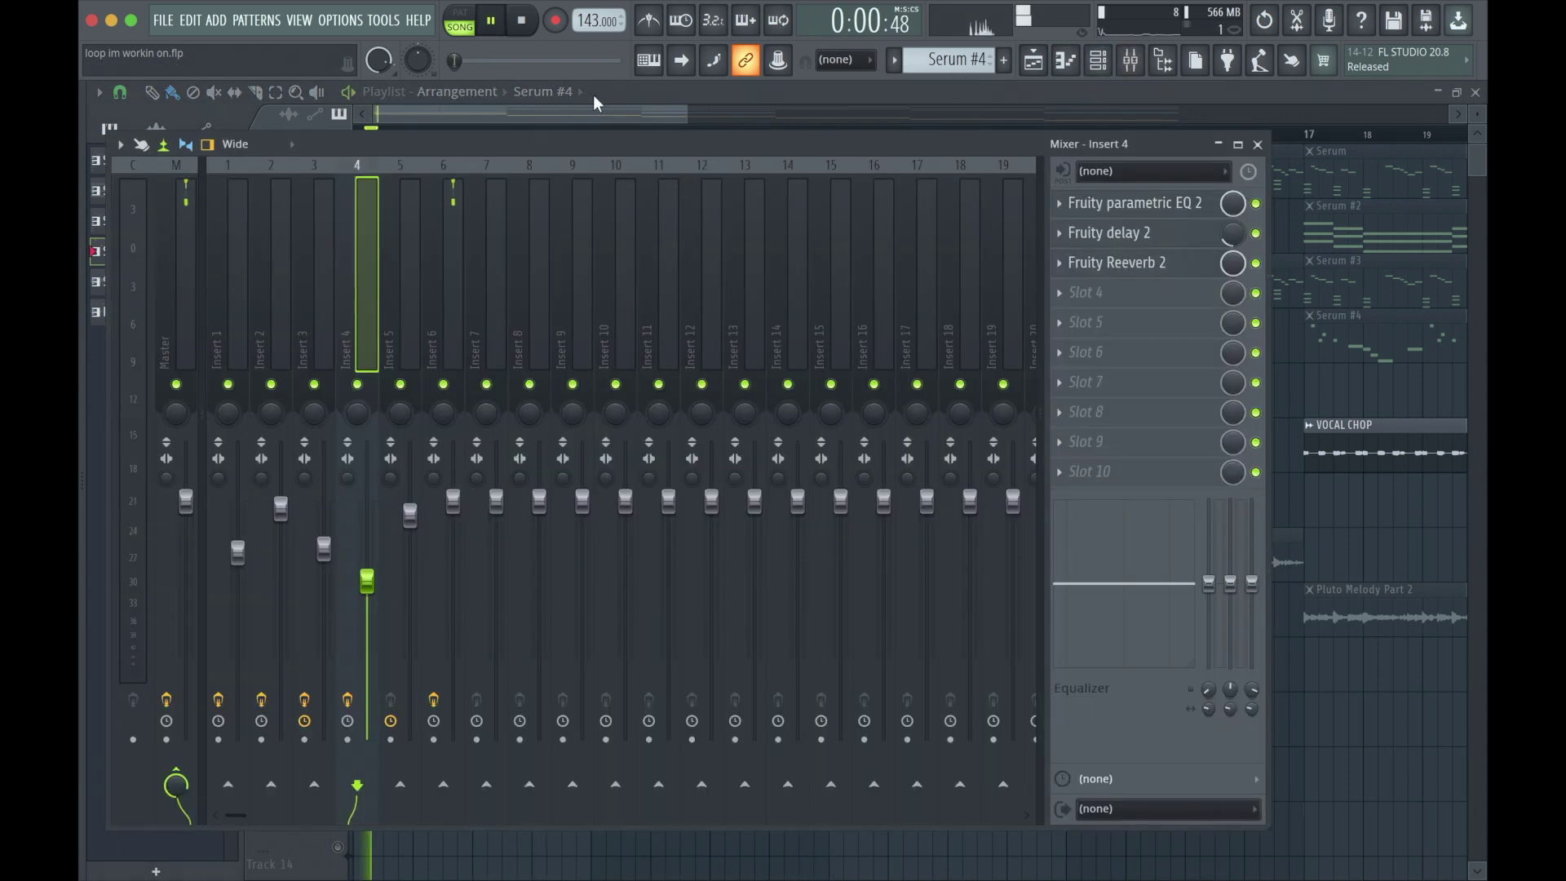
click(458, 247)
key(space)
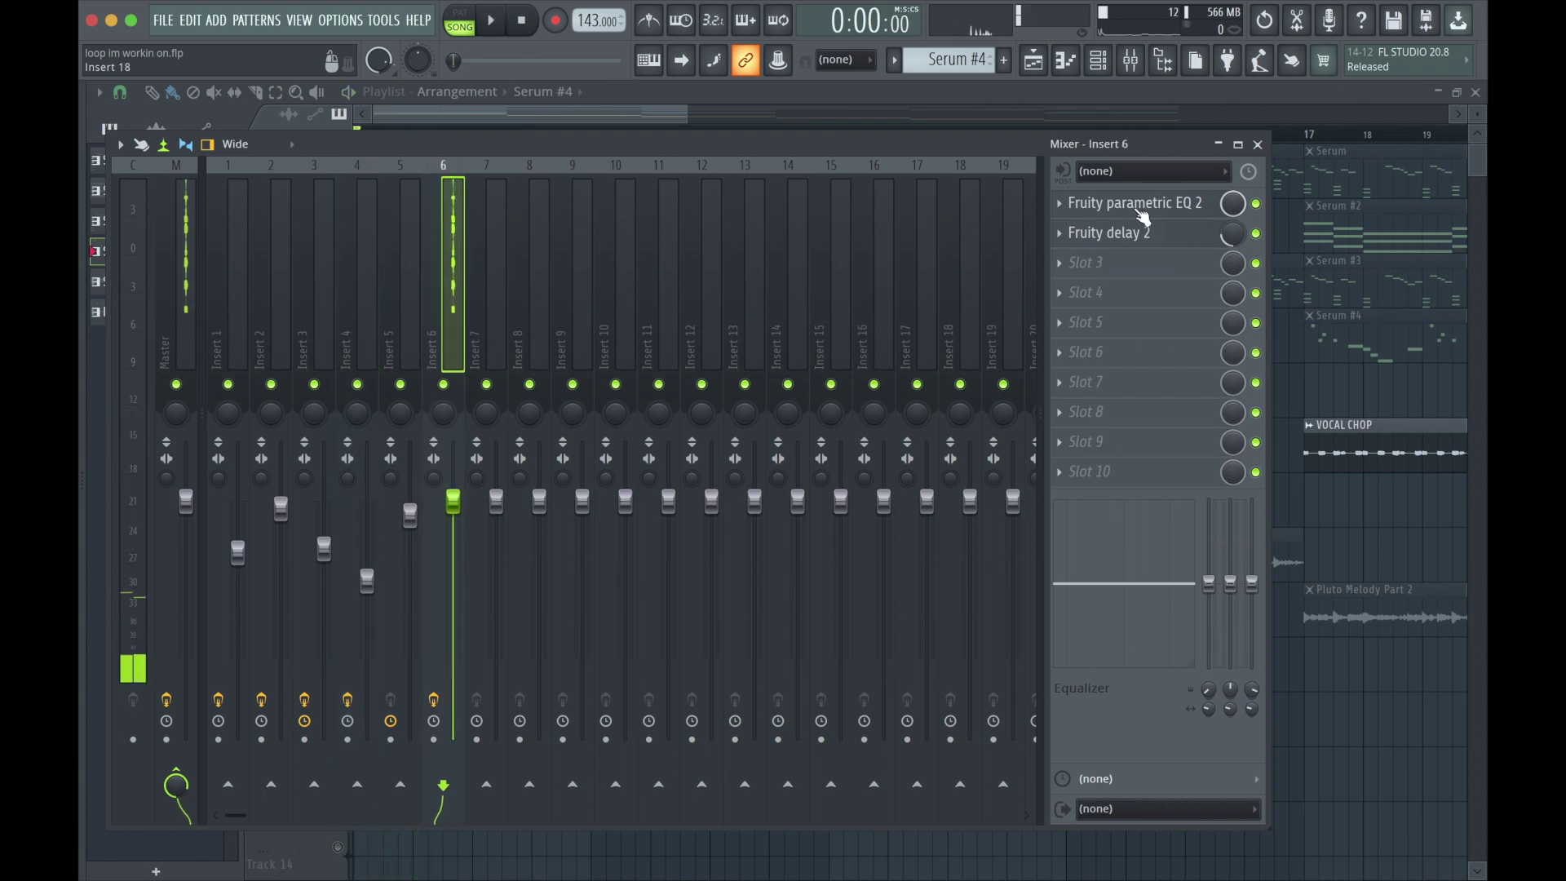
click(1136, 203)
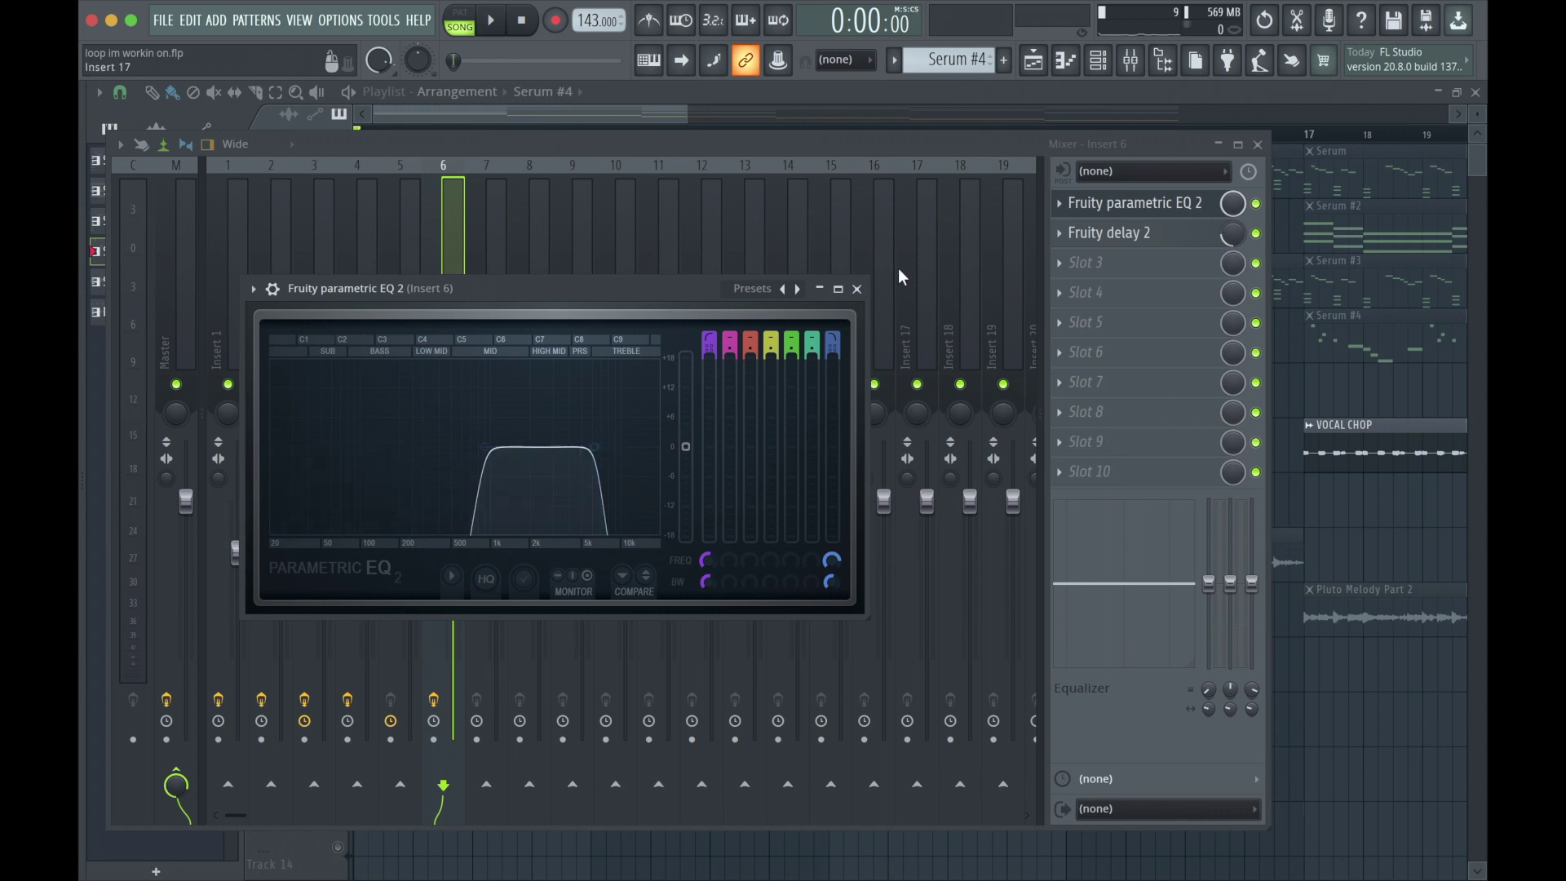
click(857, 290)
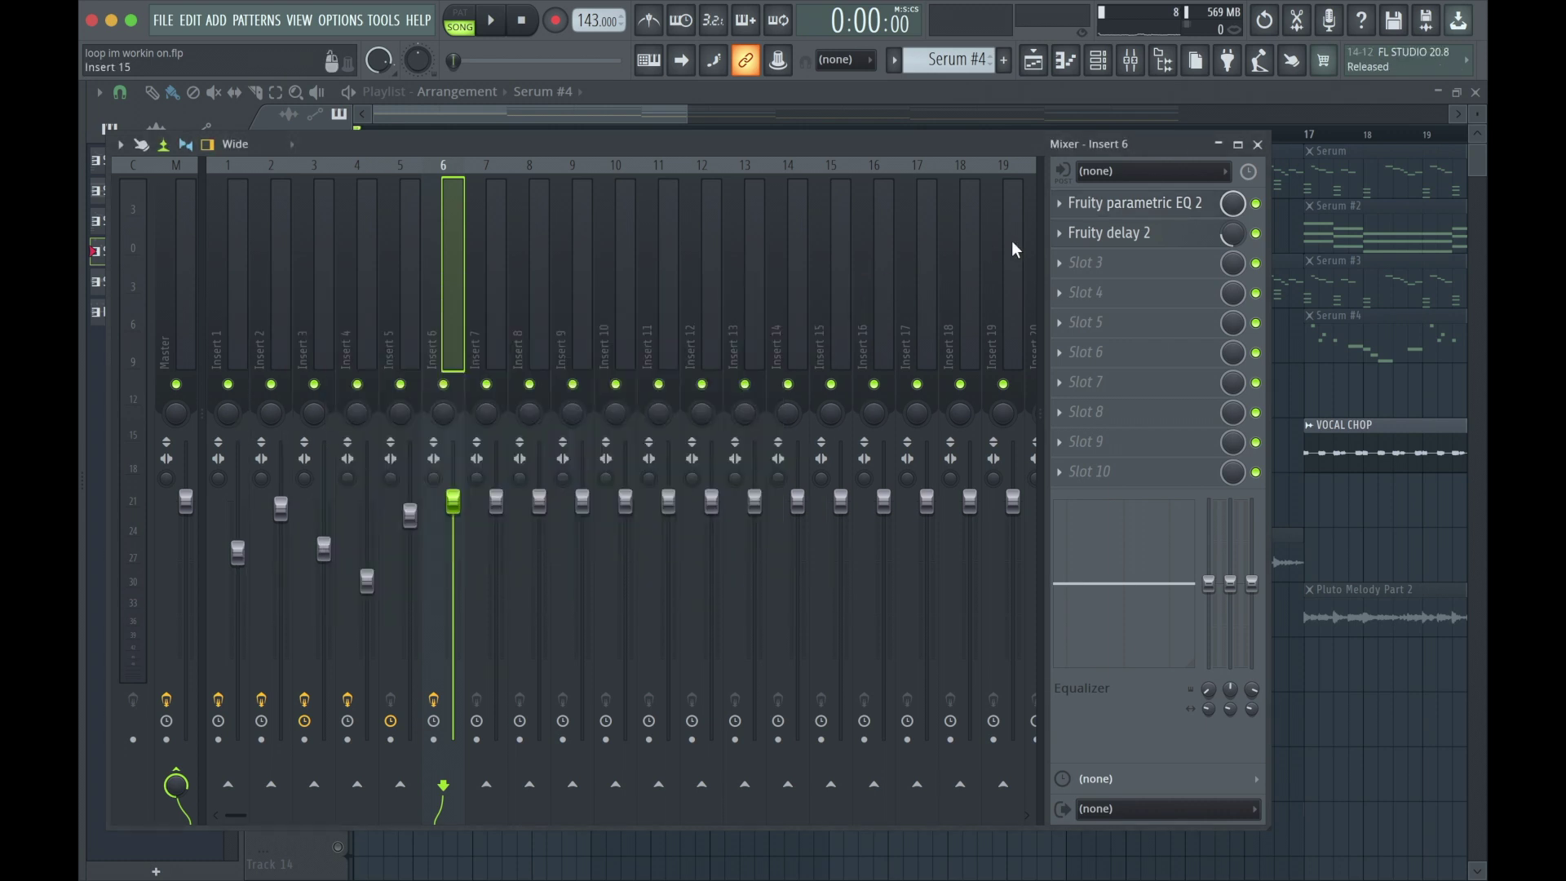
Step: Inspect Fruity delay 2 on mixer Insert 6 and close the mixer
click(1112, 236)
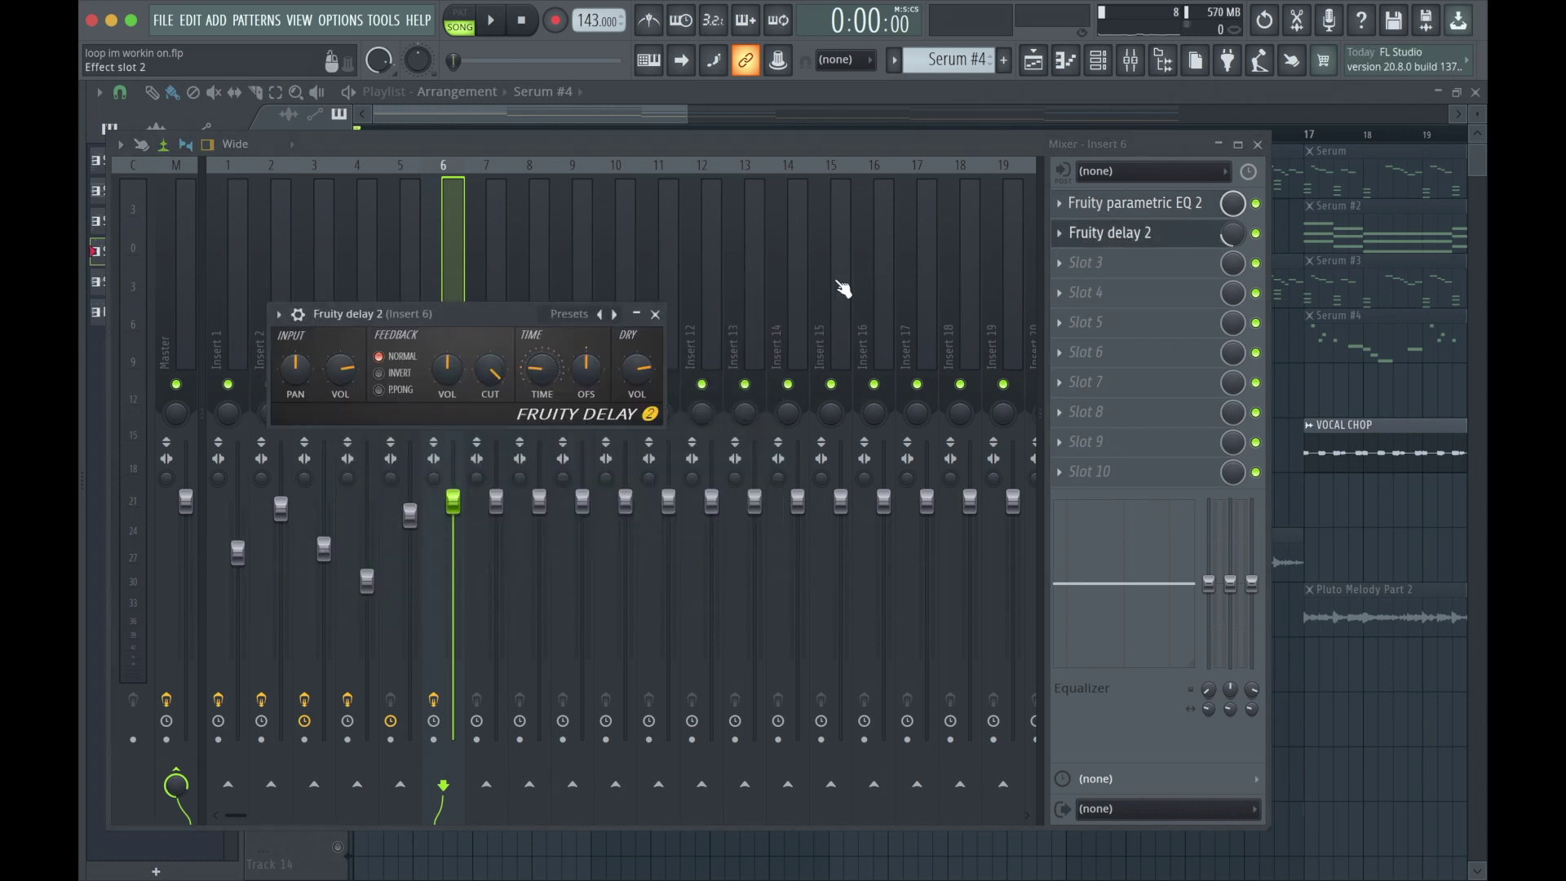
click(657, 314)
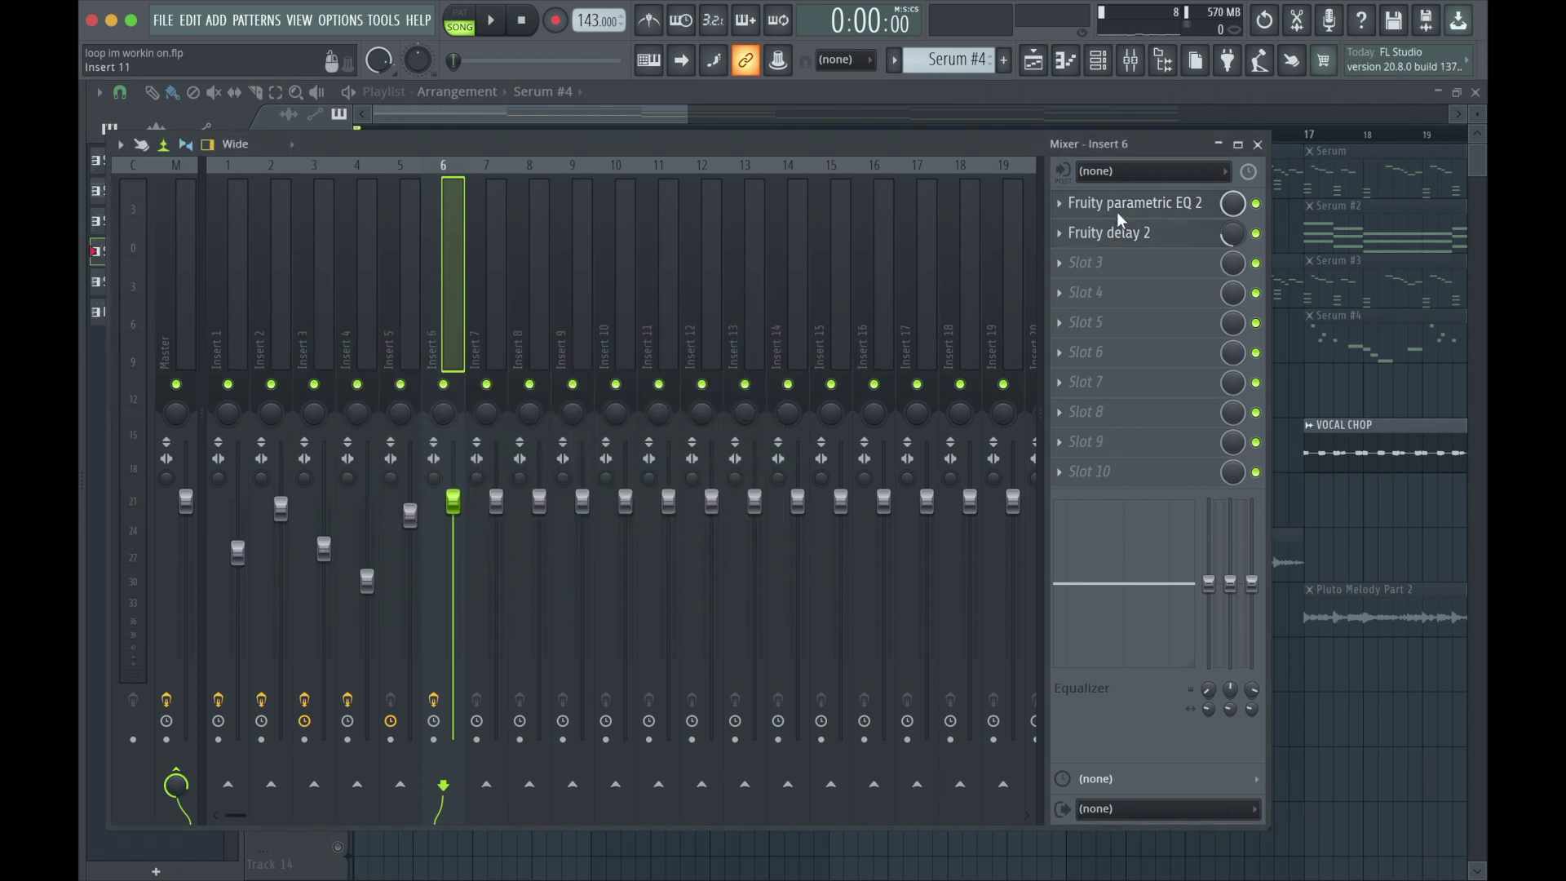
click(1257, 143)
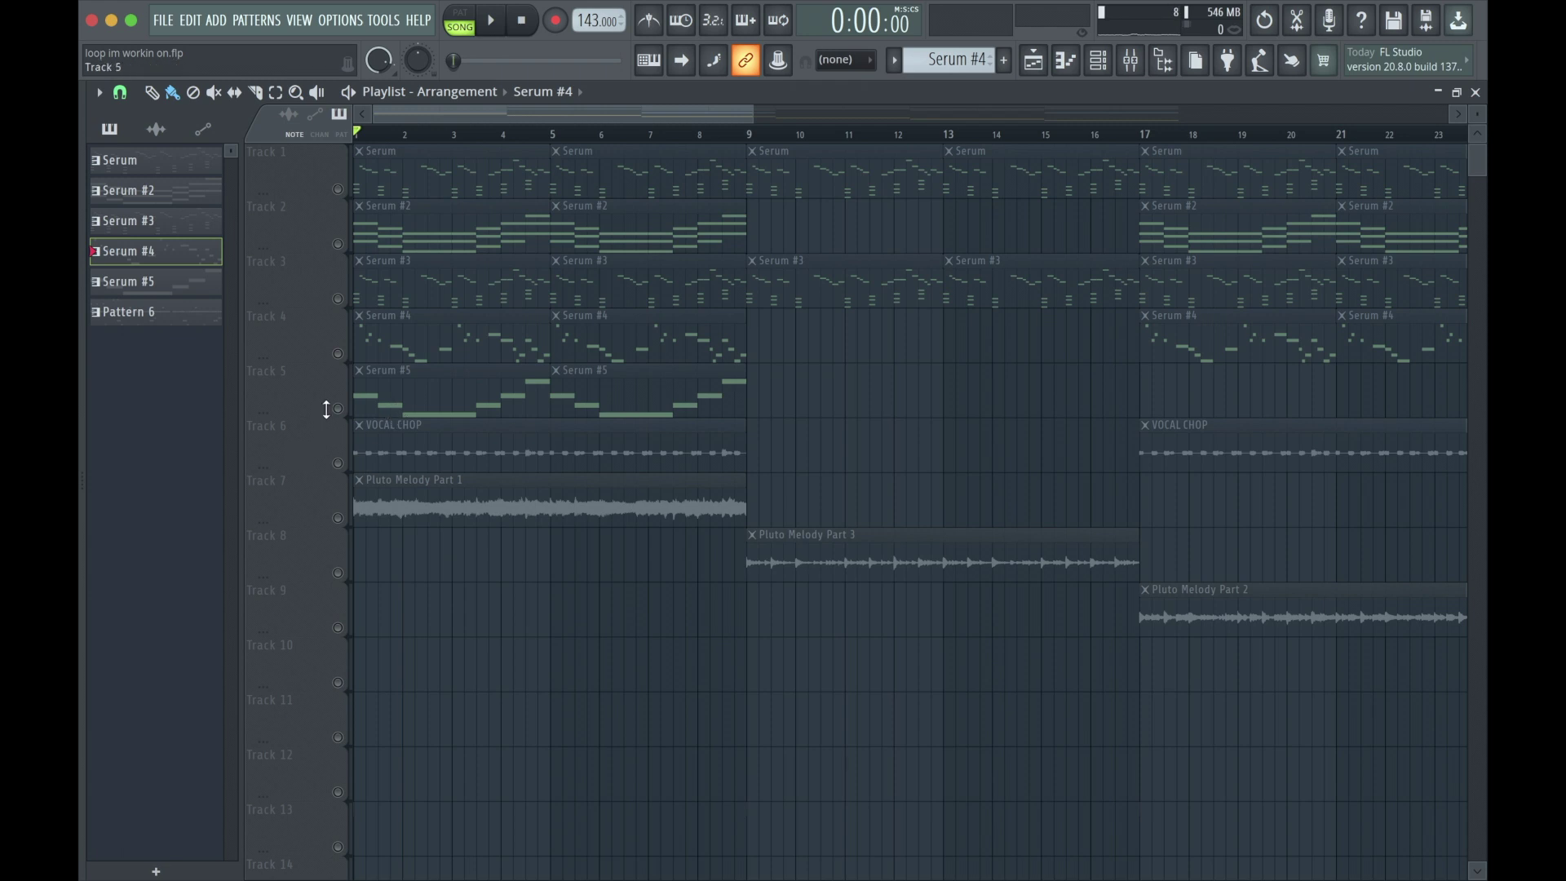
Step: Open the Track 5 Serum #5 pattern in the piano roll, play its notes through and return to the playlist
double_click(453, 402)
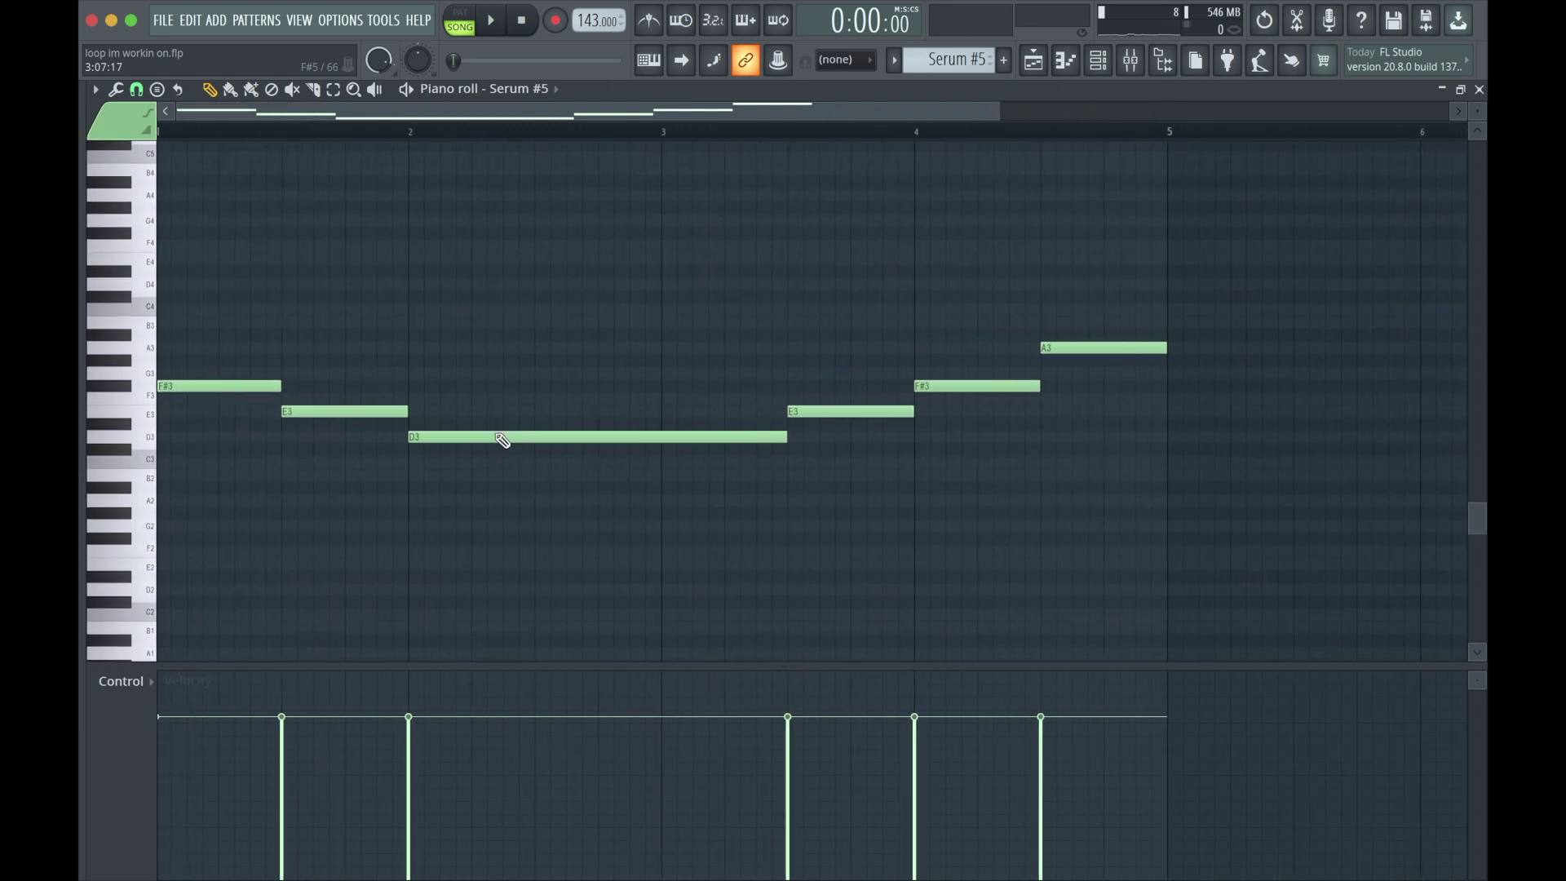
key(space)
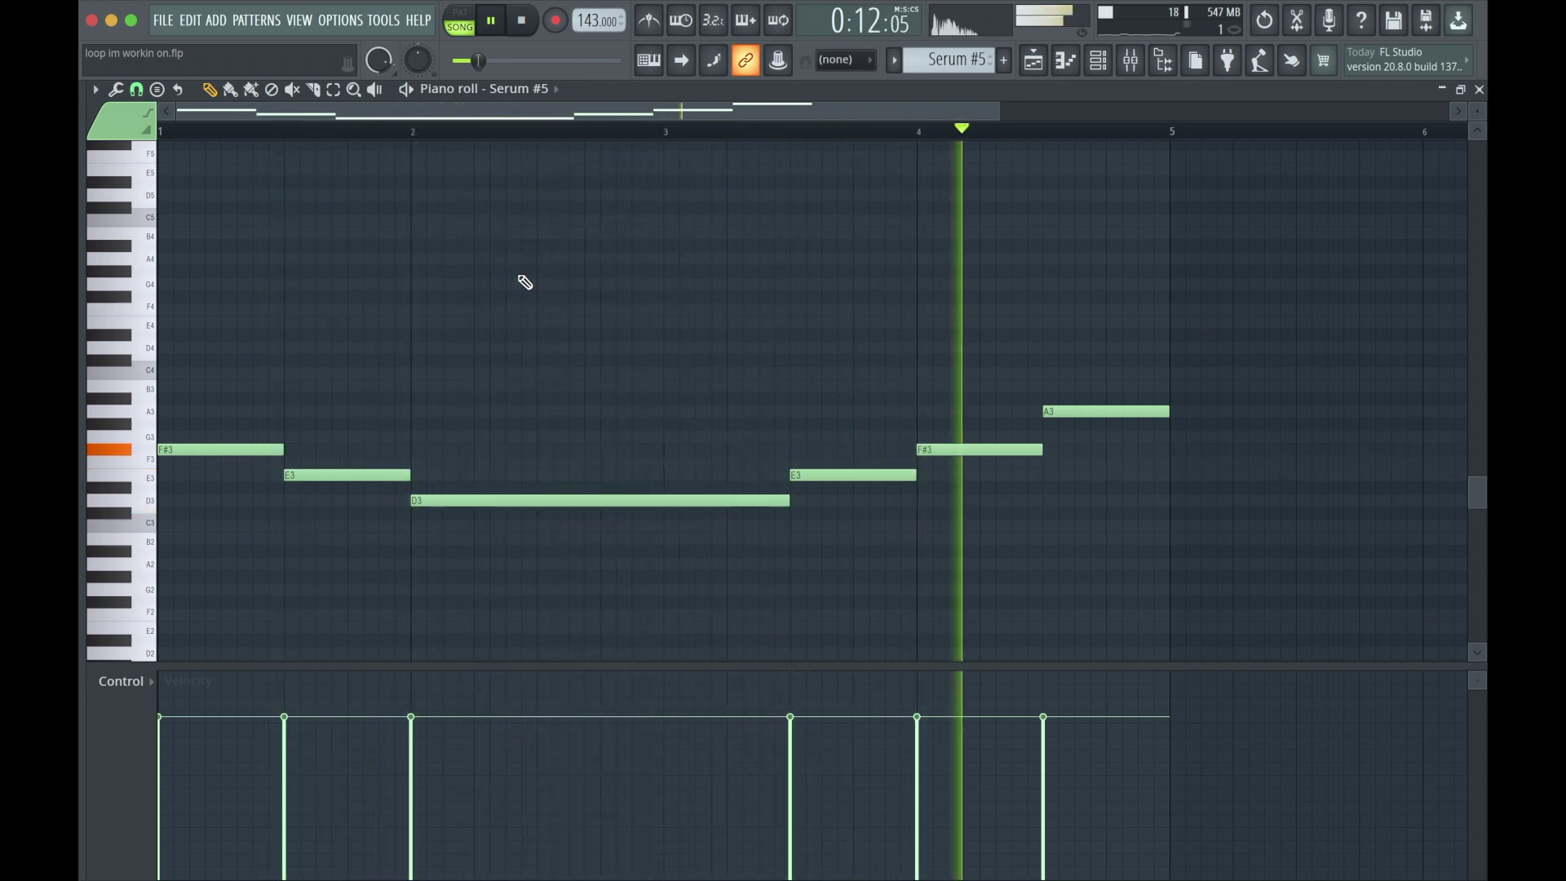
key(space)
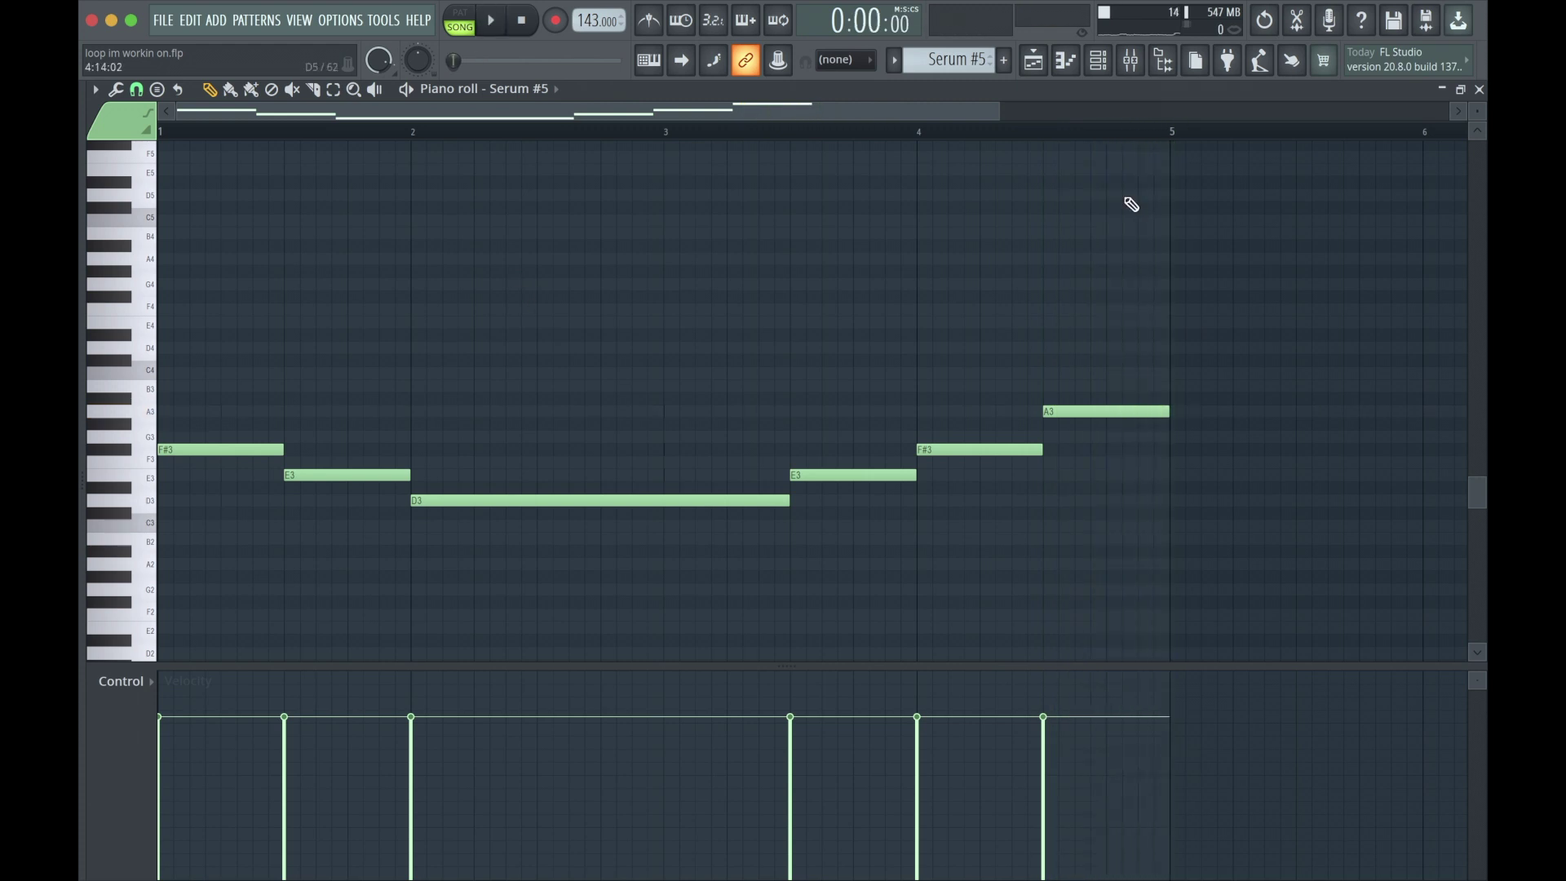
click(1479, 89)
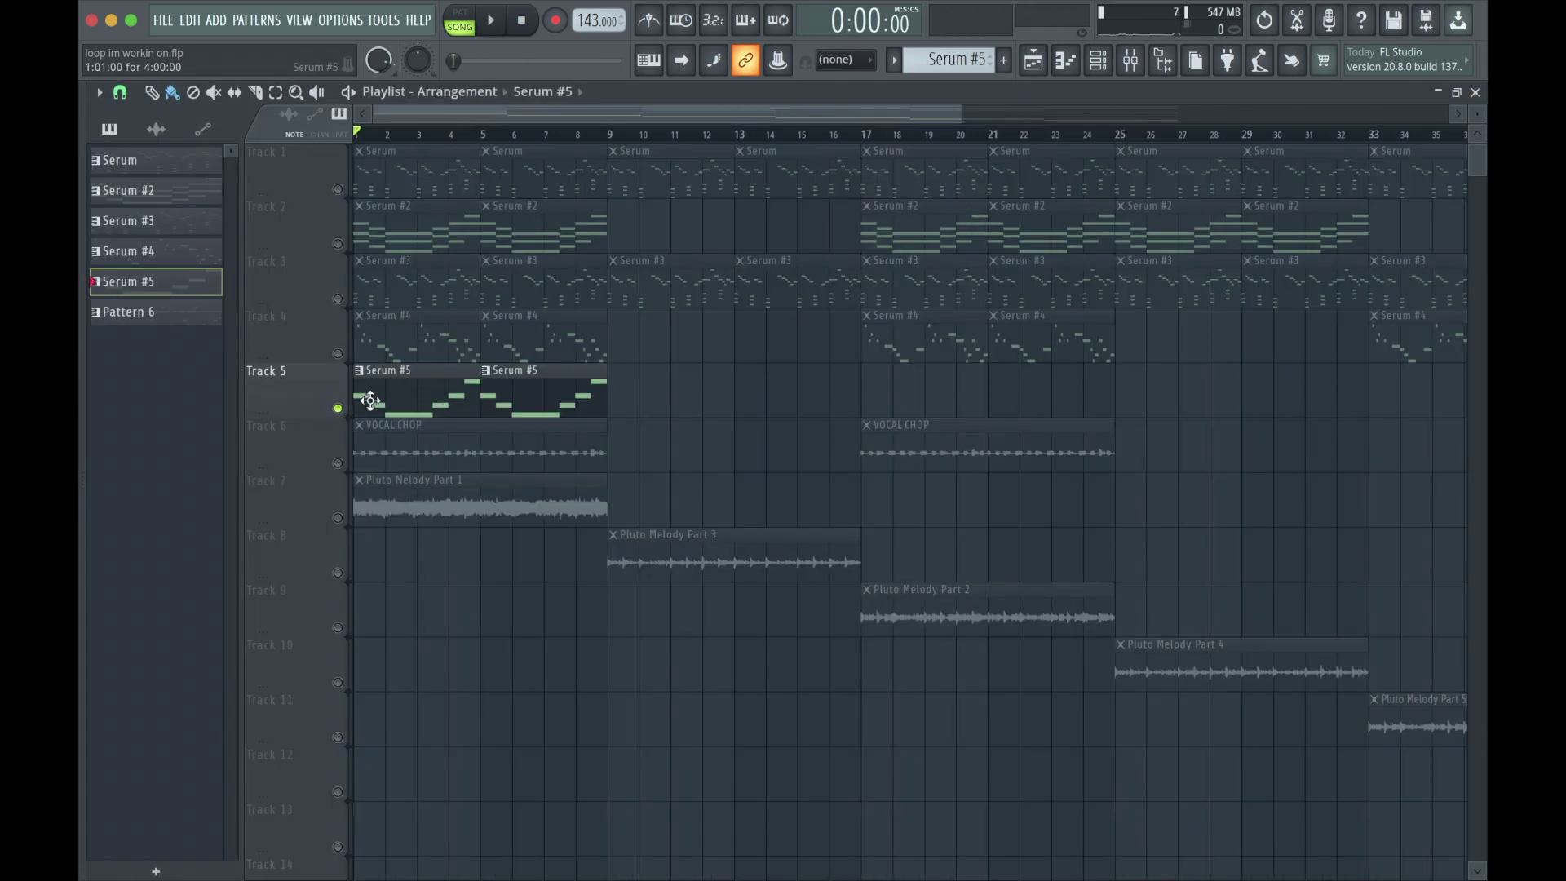
Step: Play the Serum #5 part with the mixer open, check the effect slots on Insert 5 and close the mixer
click(1141, 74)
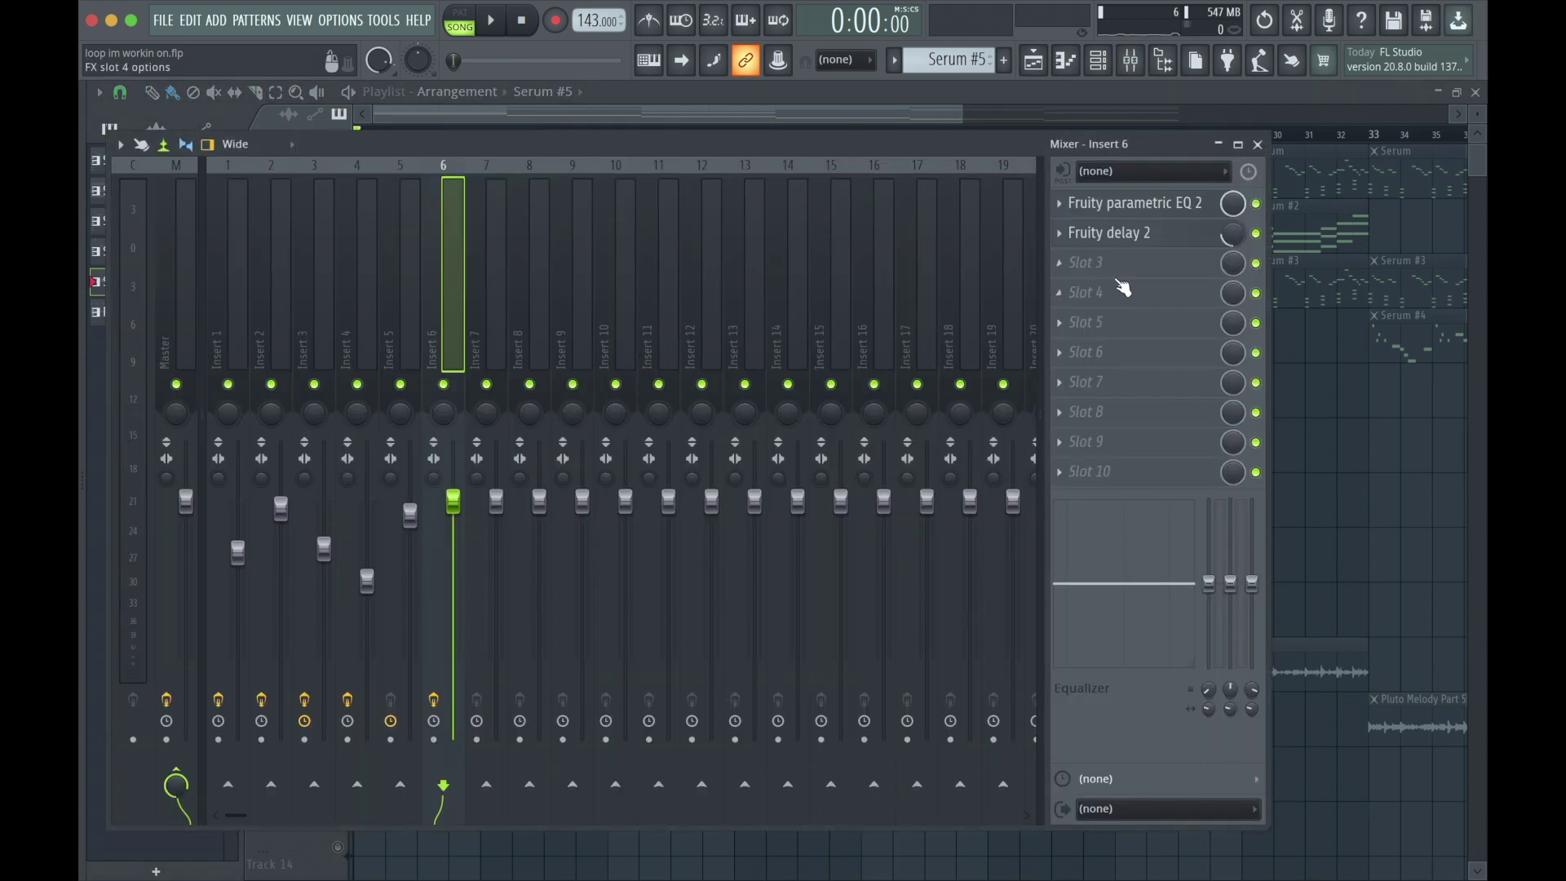
click(1150, 204)
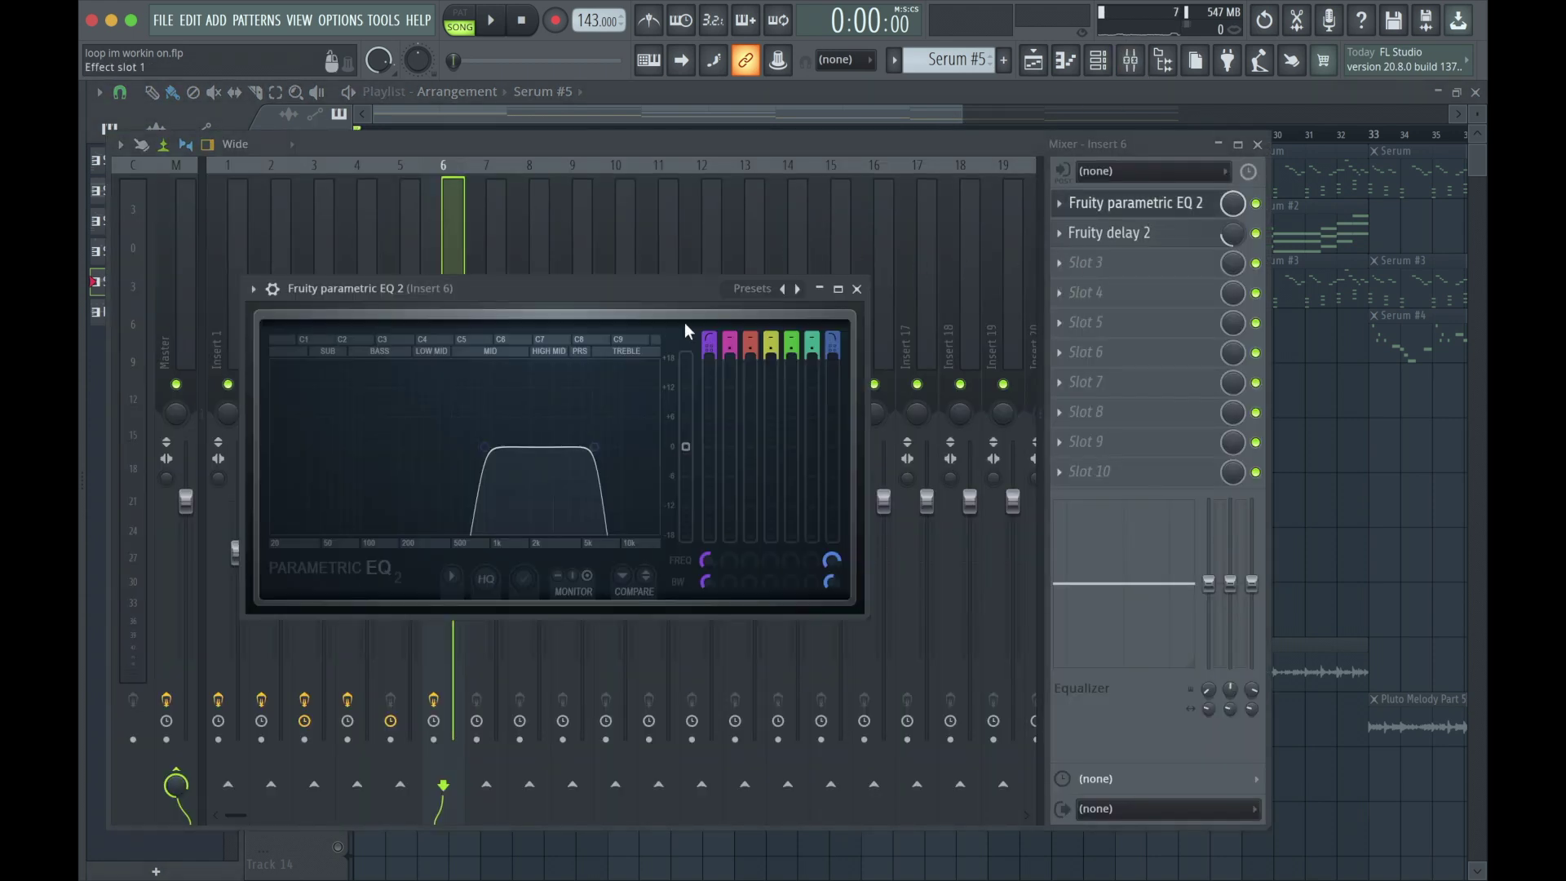
click(857, 289)
key(space)
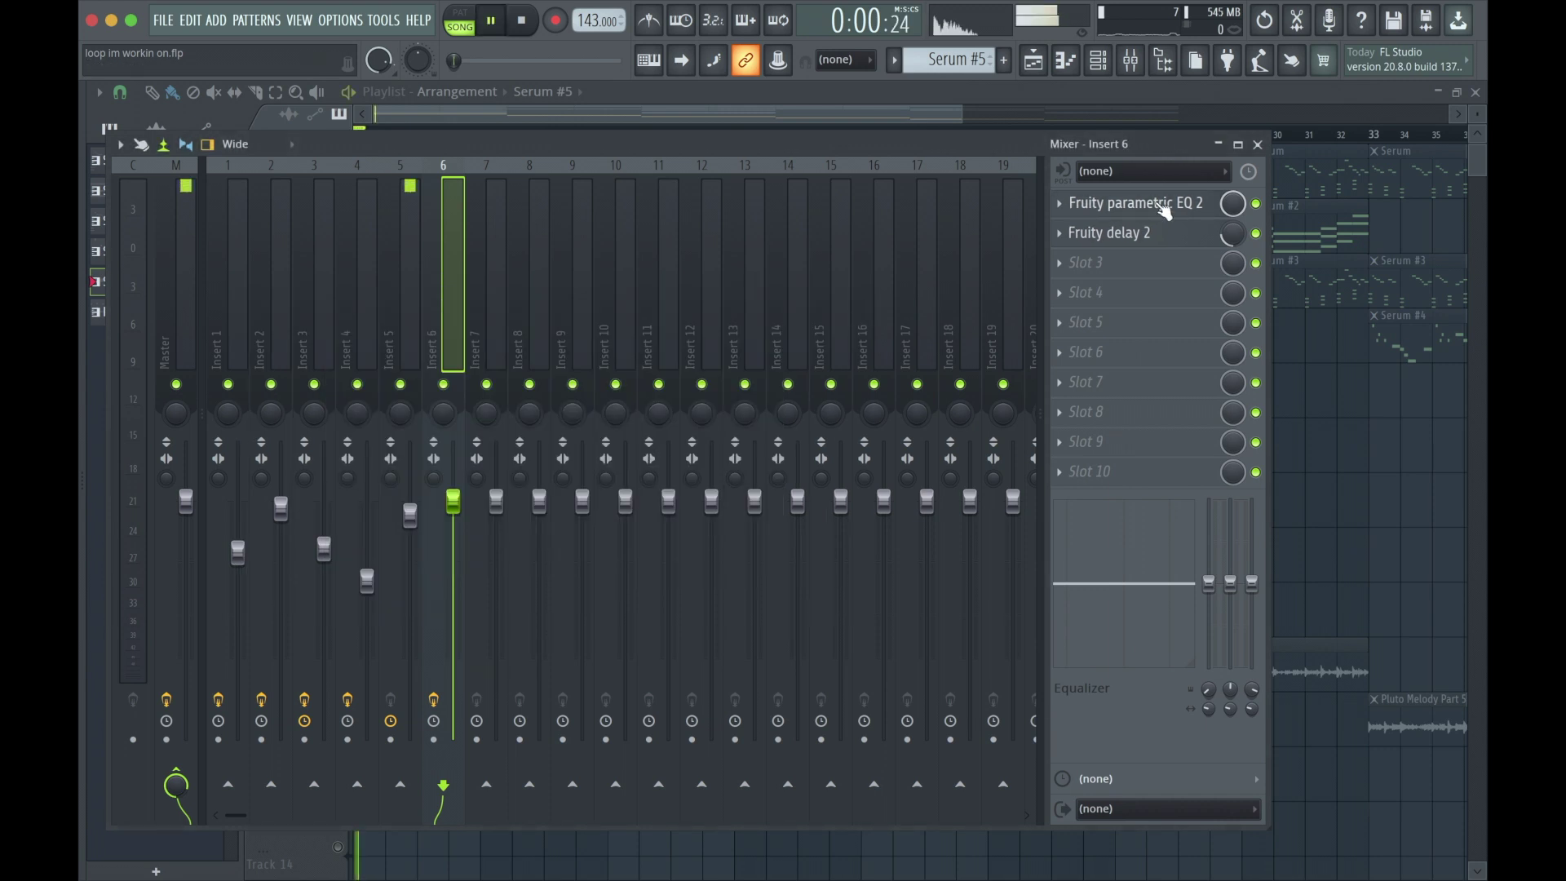
click(415, 258)
key(space)
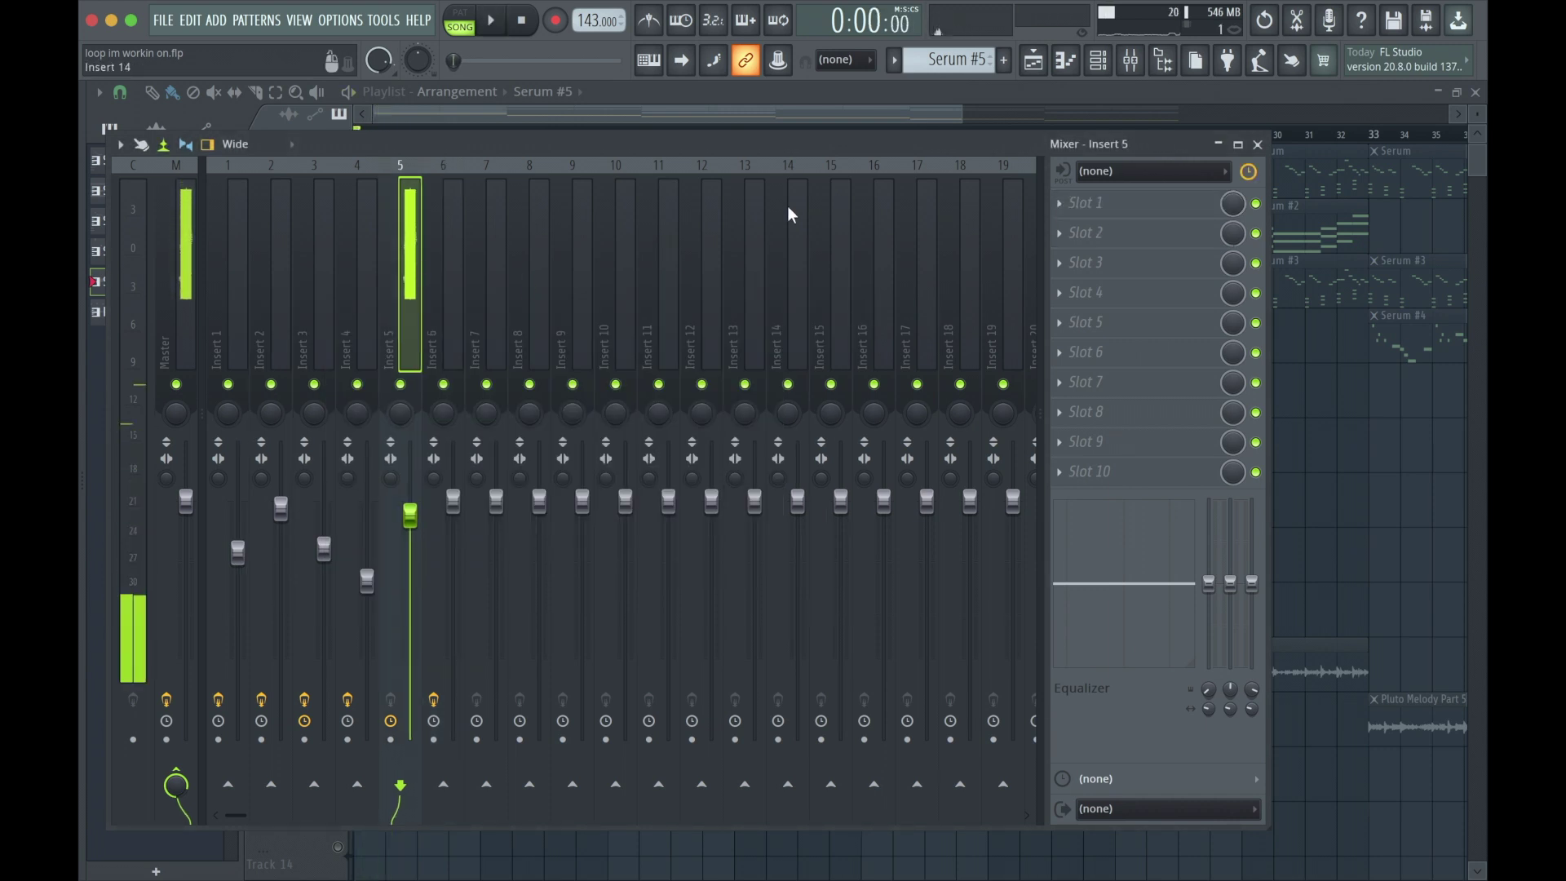
click(1258, 144)
Step: Solo Track 7 and unmute Tracks 8 to 12 so only the rendered melody parts 1 to 6 are active
scroll(987, 440, down, 3)
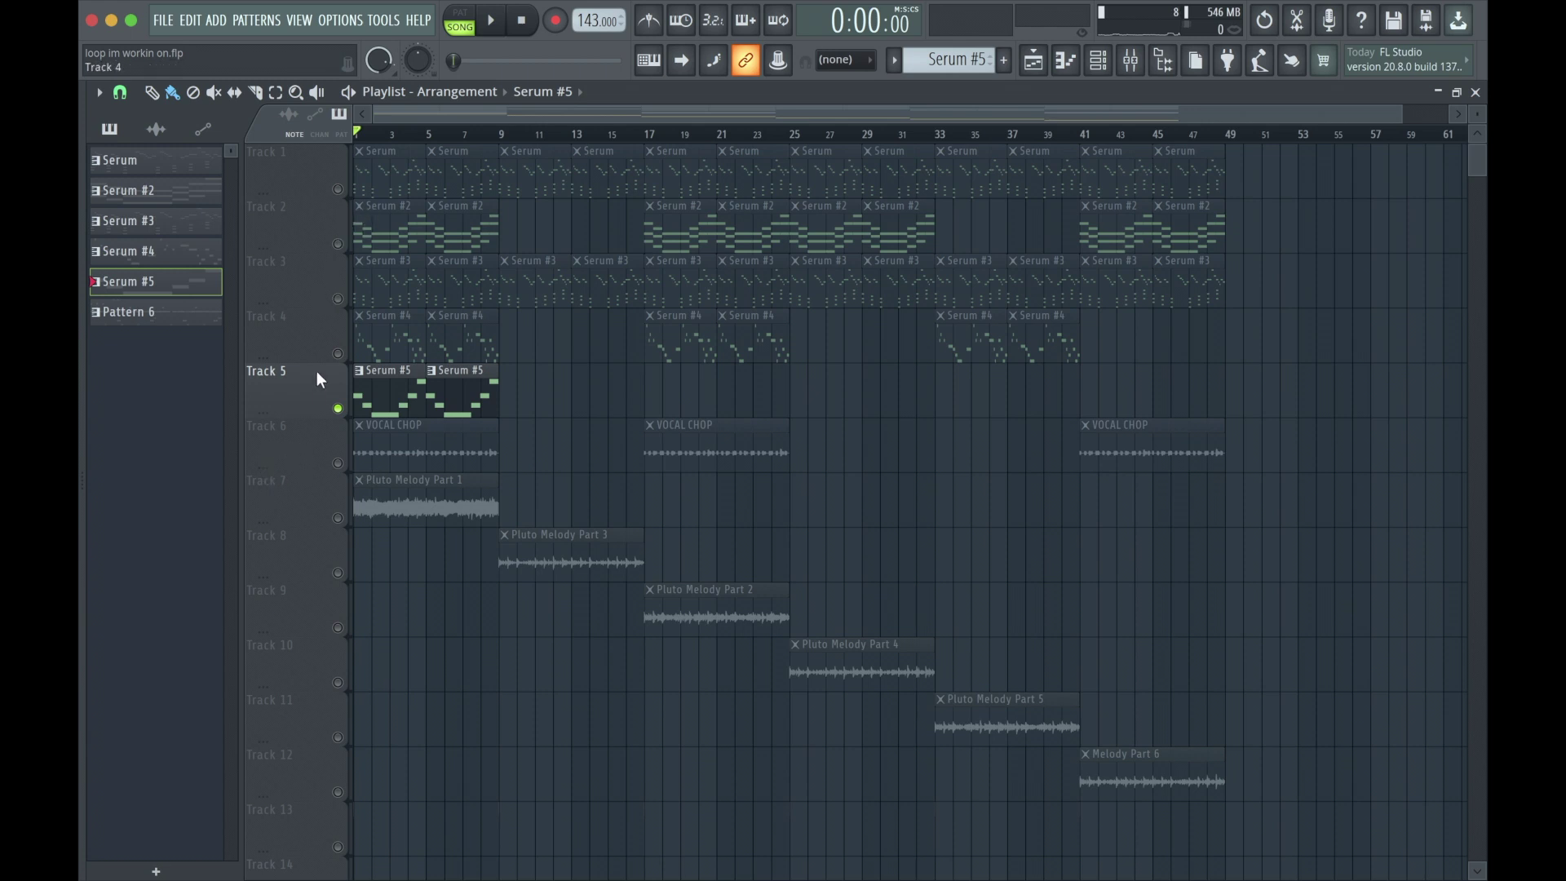
right_click(339, 519)
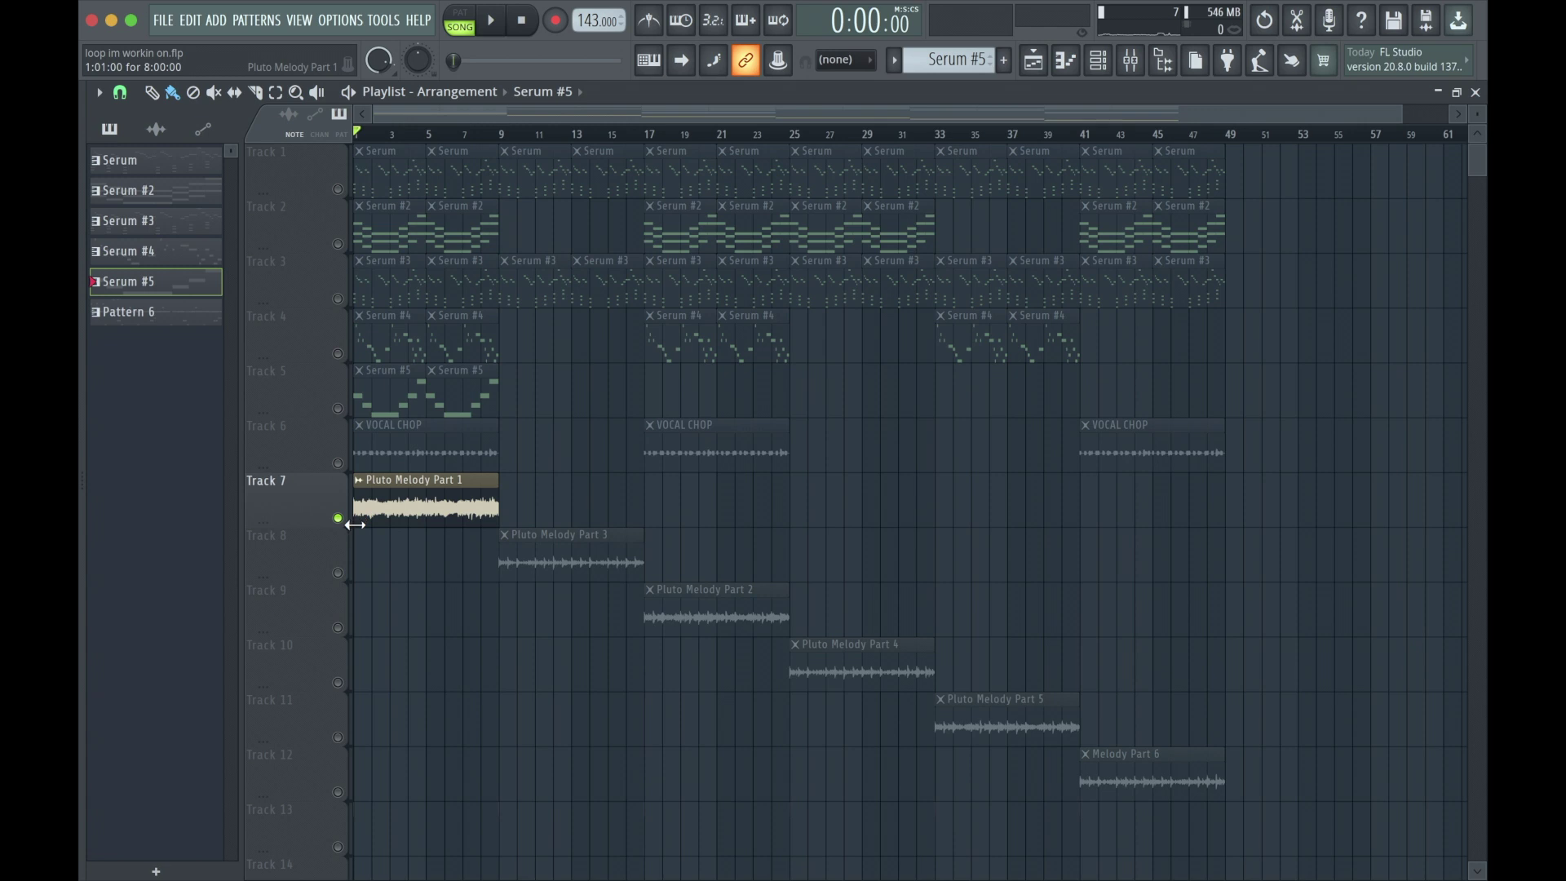
click(338, 573)
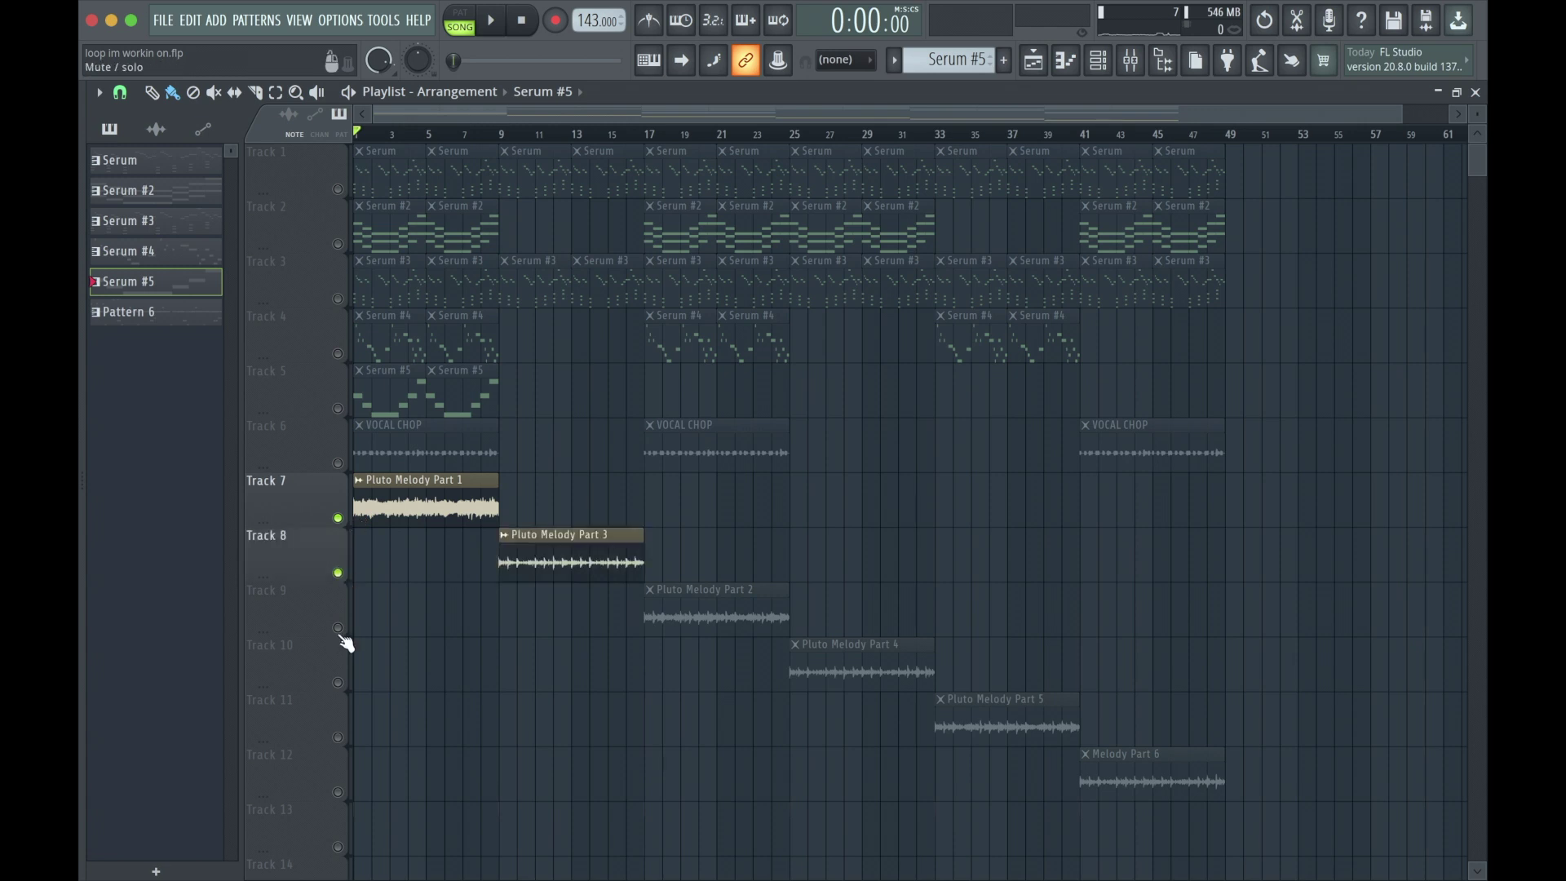
click(337, 627)
click(337, 682)
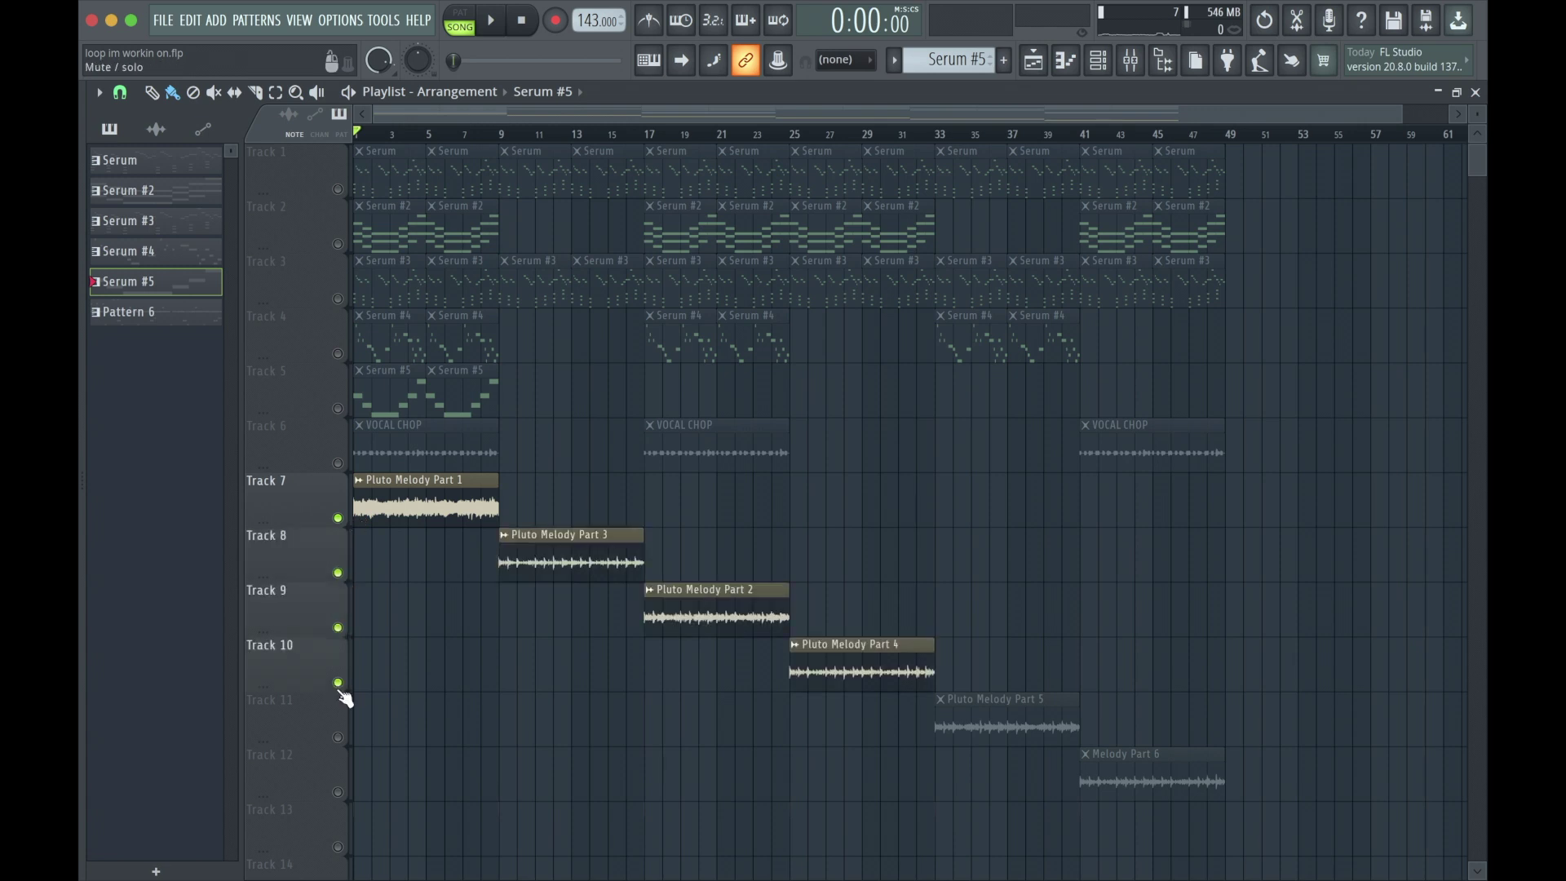
click(337, 737)
click(338, 791)
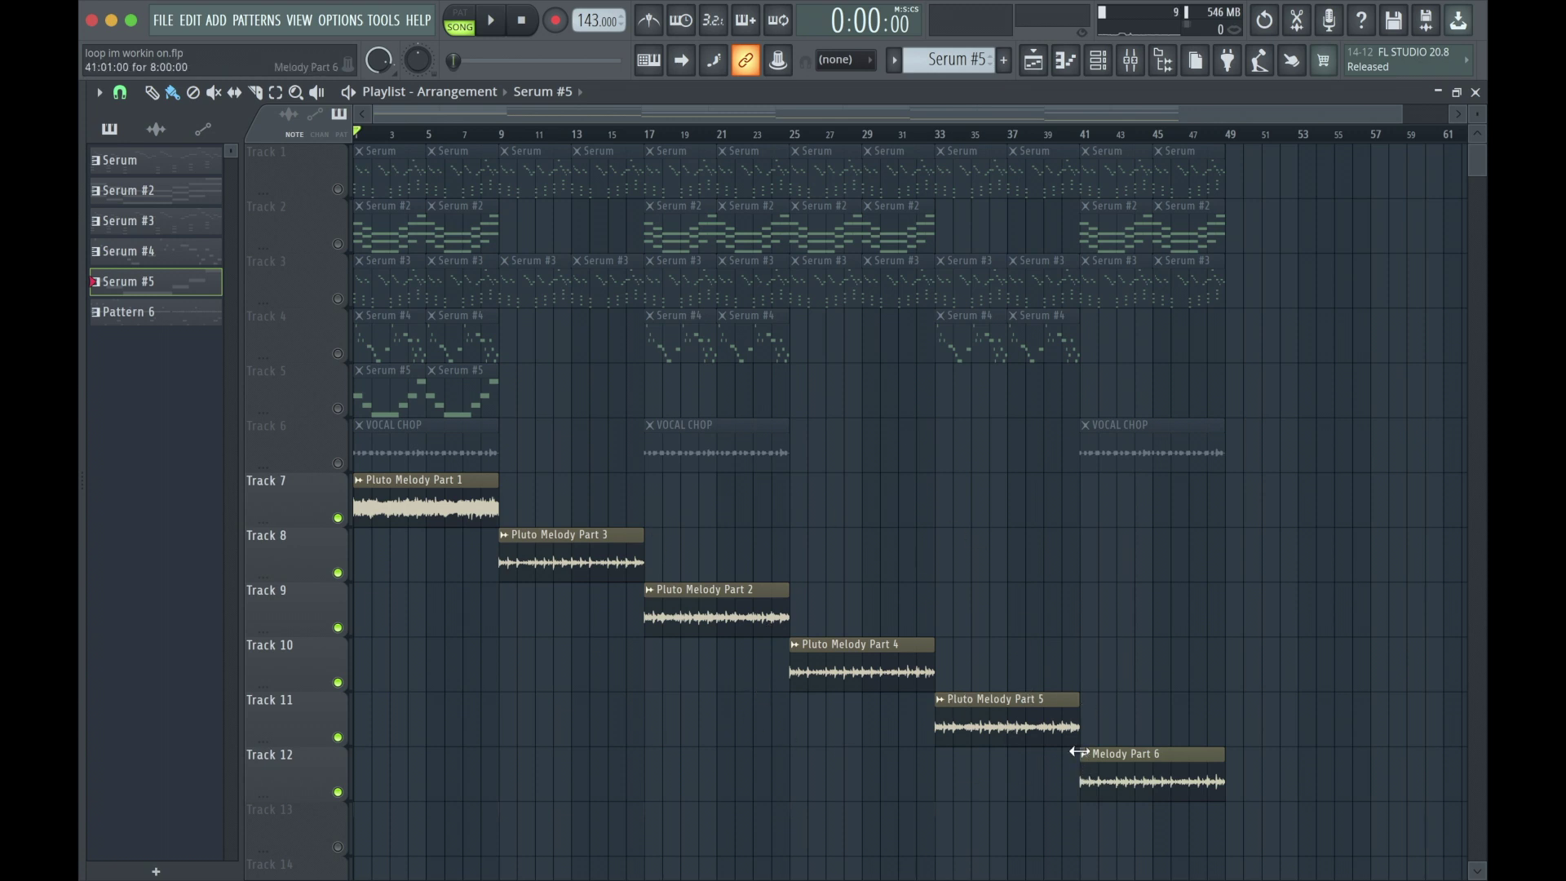
scroll(1079, 751, up, 3)
scroll(1079, 751, up, 6)
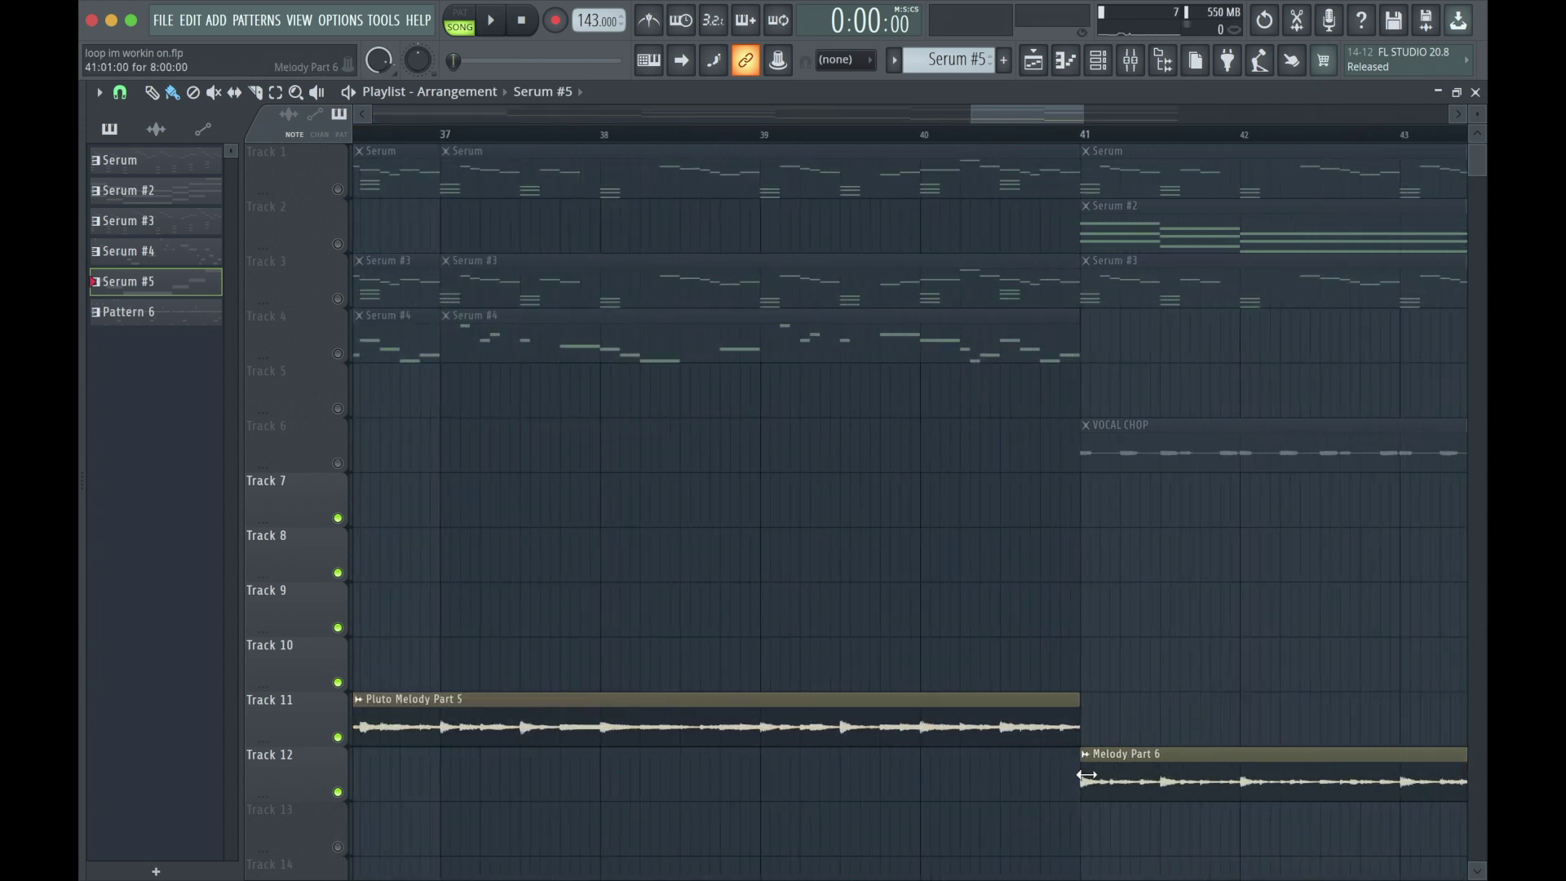
scroll(1061, 765, down, 1)
scroll(1052, 761, down, 3)
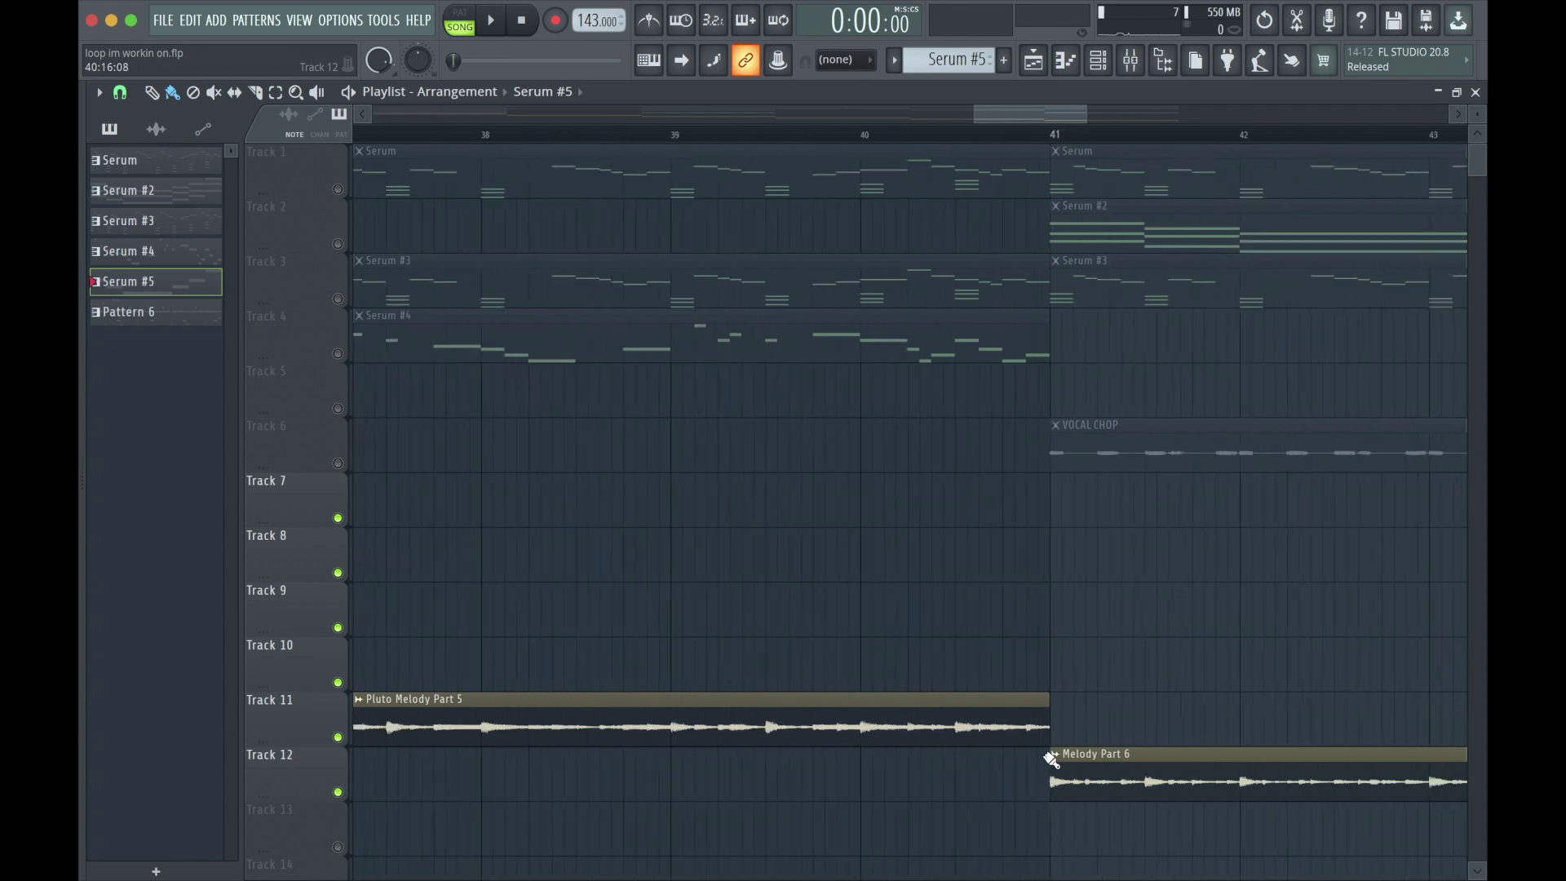
scroll(1052, 760, down, 5)
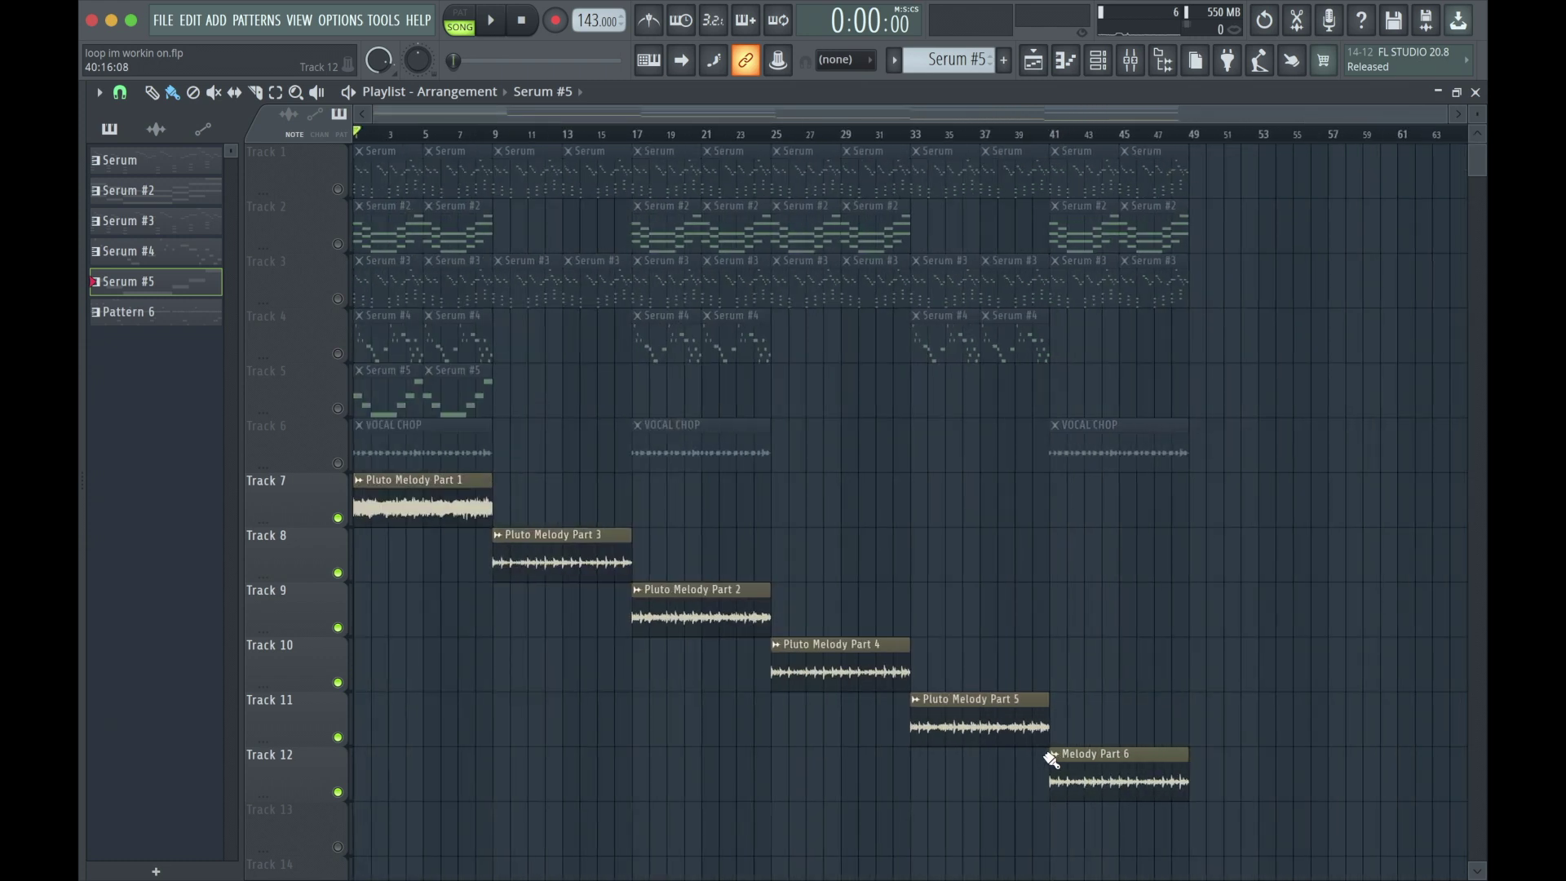